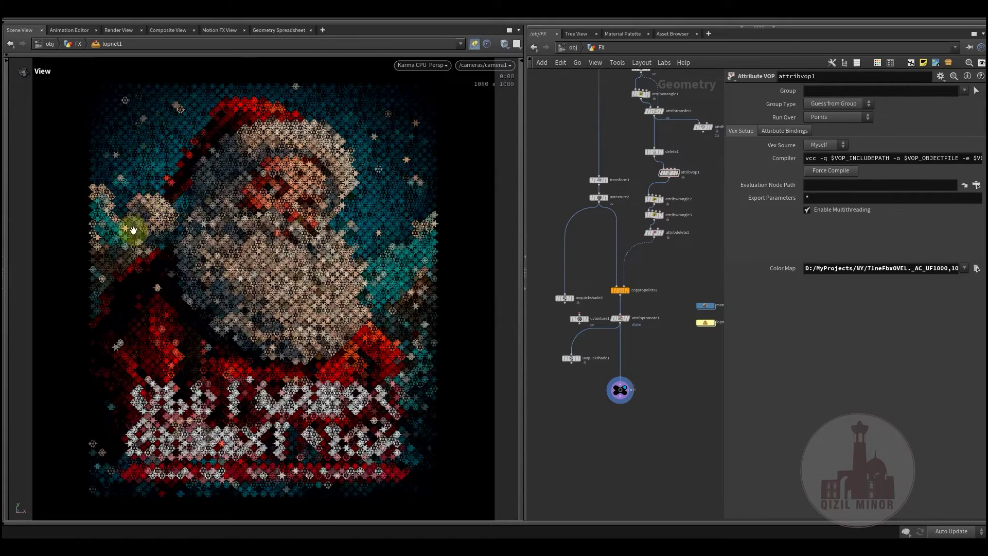
scroll(132, 230, up, 3)
scroll(262, 222, up, 3)
scroll(209, 268, up, 2)
scroll(203, 265, up, 2)
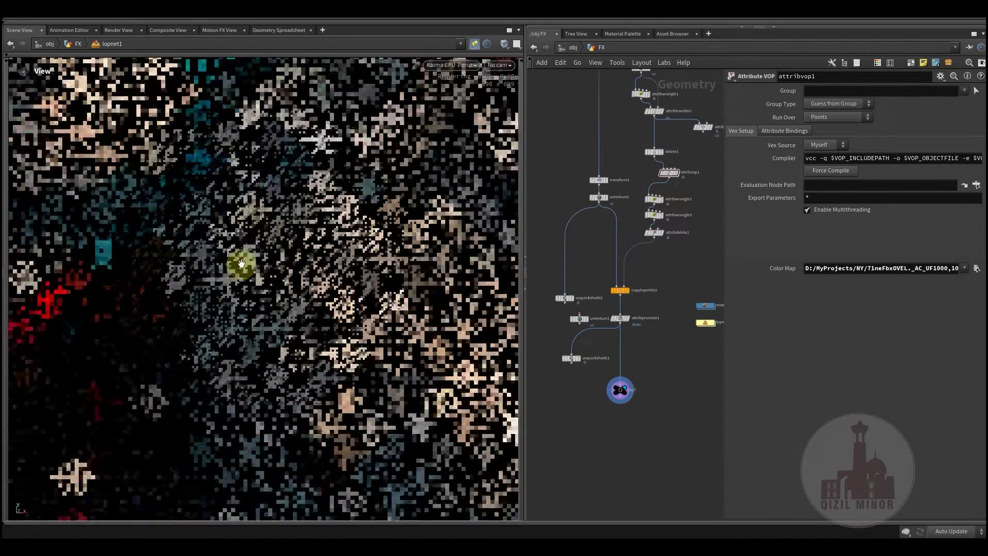
scroll(256, 273, up, 2)
scroll(264, 276, up, 2)
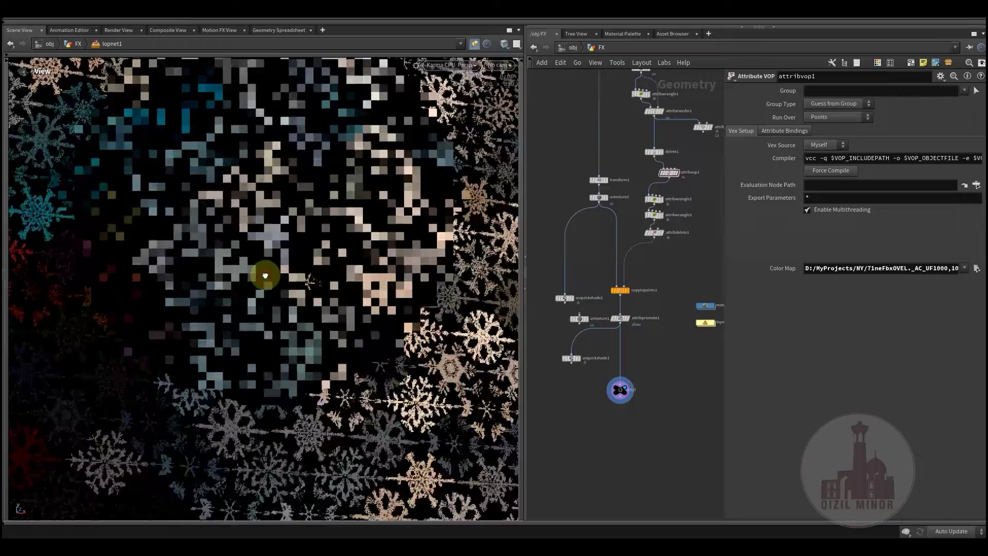
scroll(257, 287, up, 2)
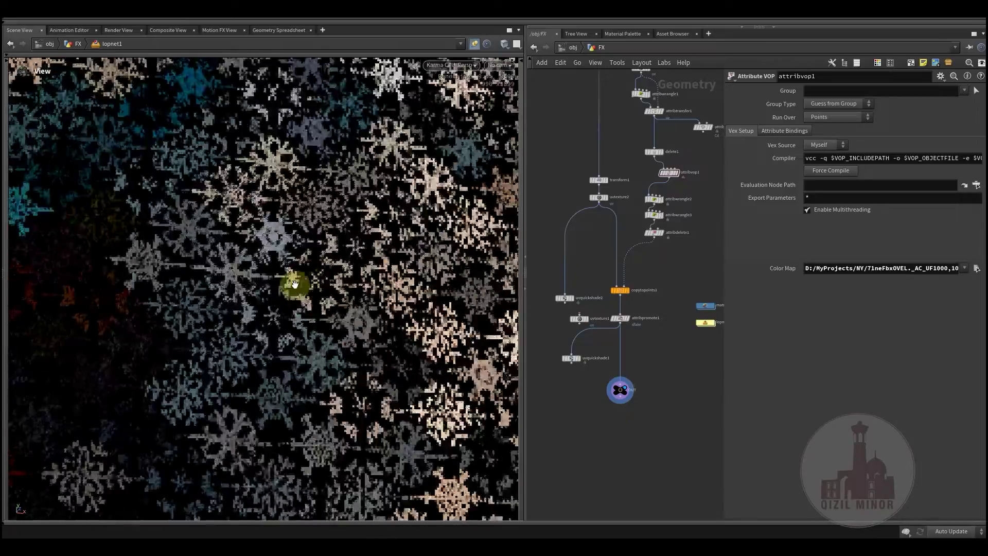
Pan across the zoomed Santa snowflake render, then widen the network editor pane
mouse_move(294, 285)
mouse_down()
mouse_move(206, 289)
mouse_move(346, 216)
mouse_move(223, 347)
mouse_move(219, 258)
mouse_up()
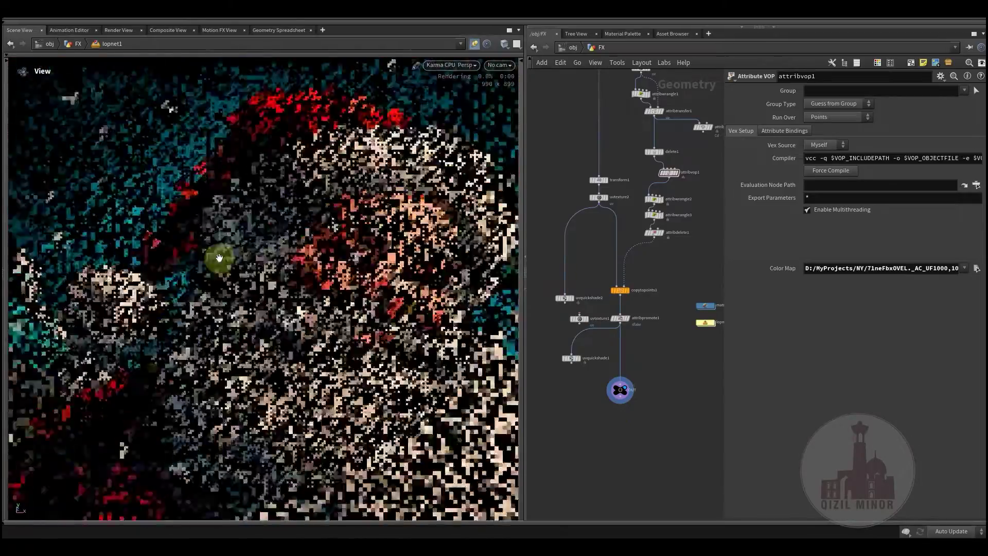
drag(156, 250, 315, 275)
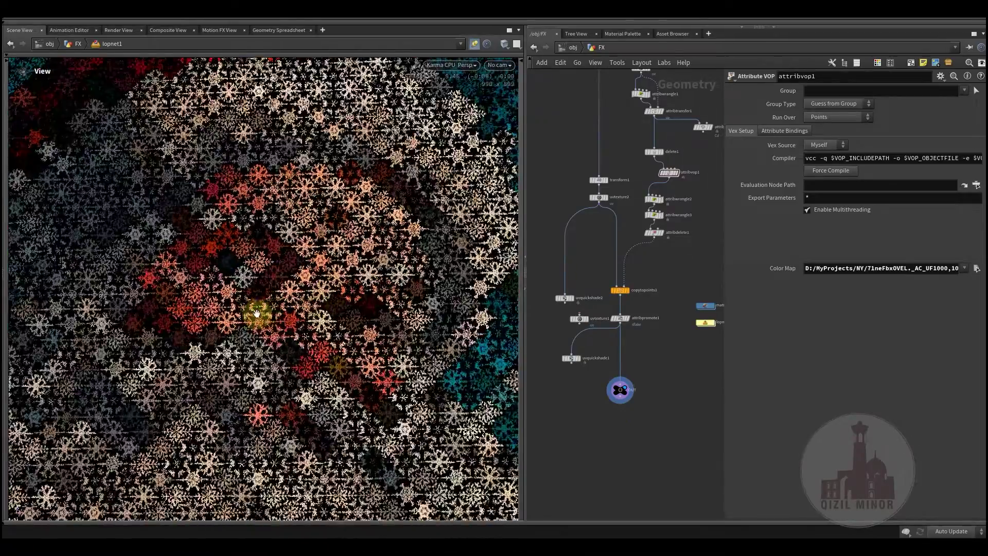
mouse_move(258, 313)
mouse_down()
mouse_move(332, 309)
mouse_move(100, 306)
mouse_move(166, 321)
mouse_up()
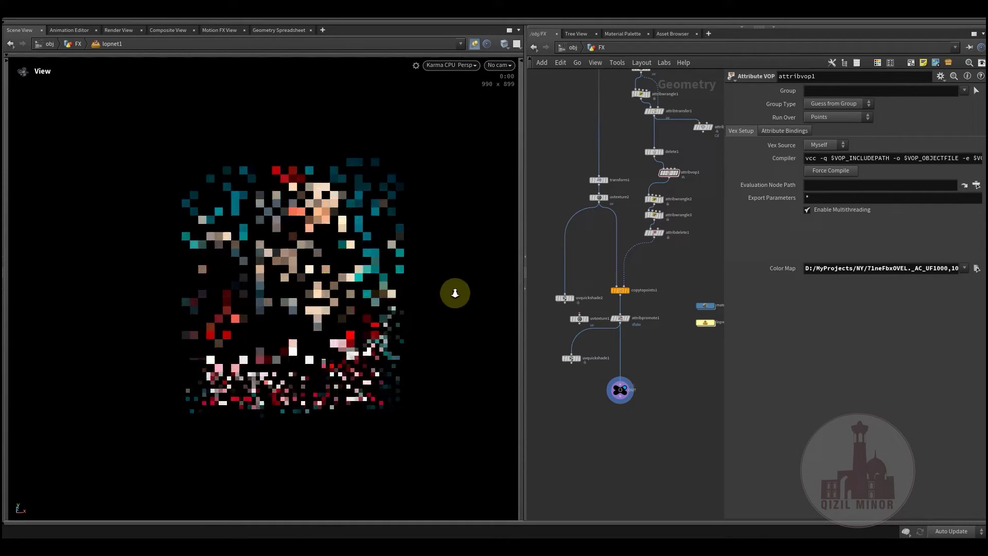
drag(393, 274, 346, 294)
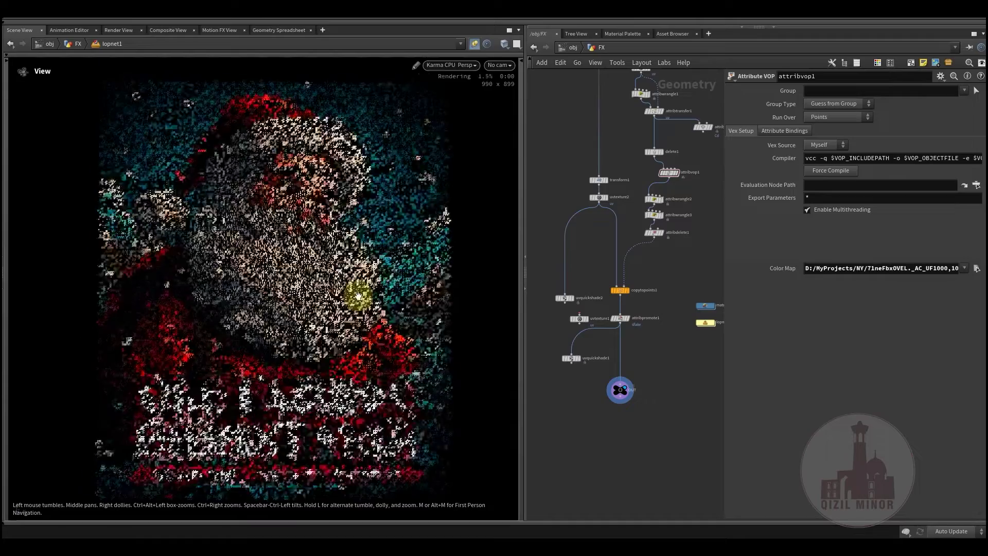
middle_drag(376, 282, 361, 291)
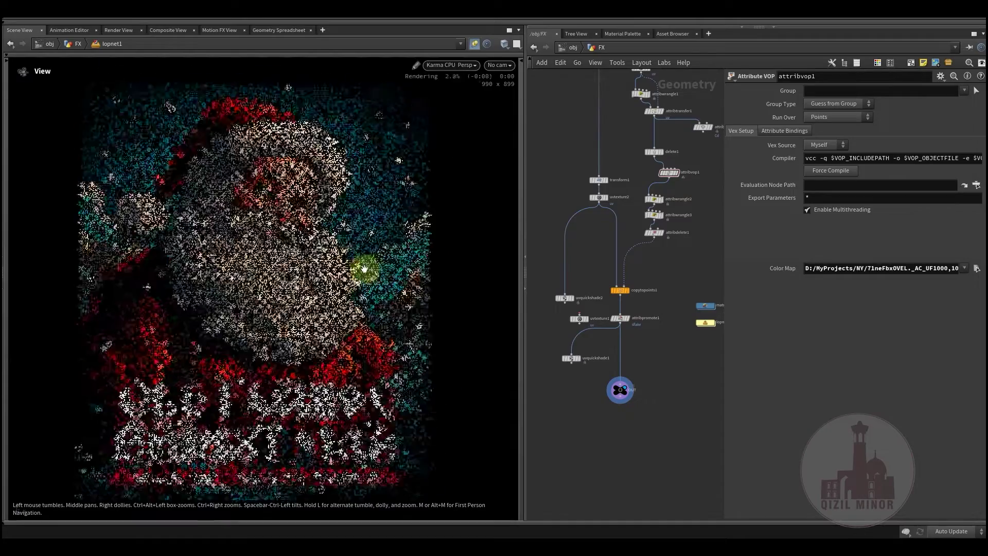
drag(361, 291, 329, 249)
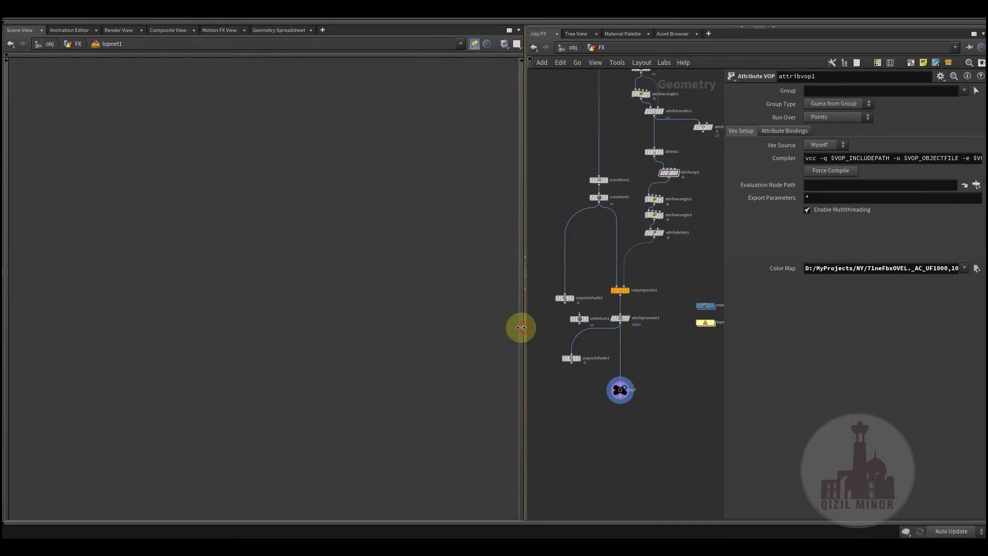
drag(523, 327, 455, 232)
middle_drag(520, 199, 540, 325)
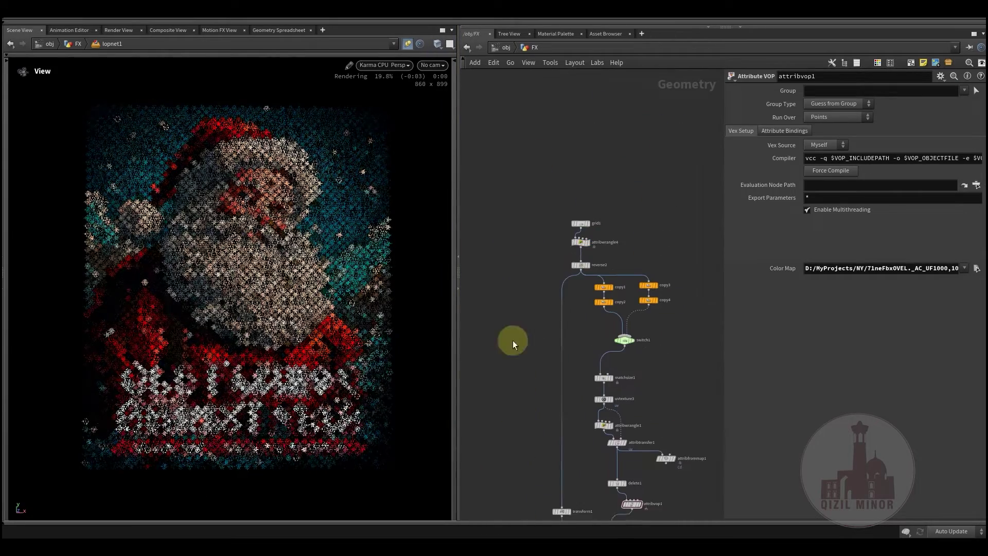
Switch to the OpenGL viewport and display grid1, framed and orbited to face it
click(409, 44)
scroll(512, 289, up, 3)
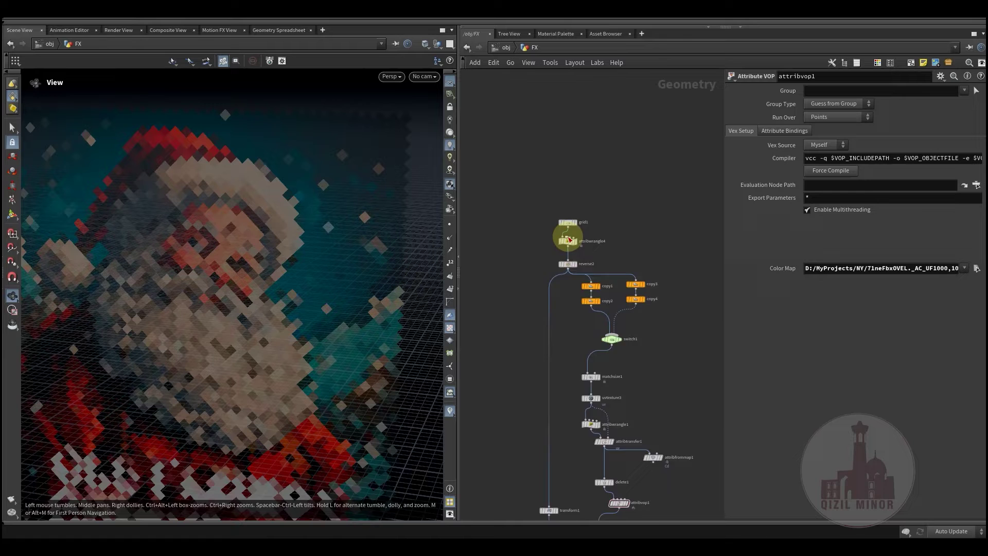
click(582, 212)
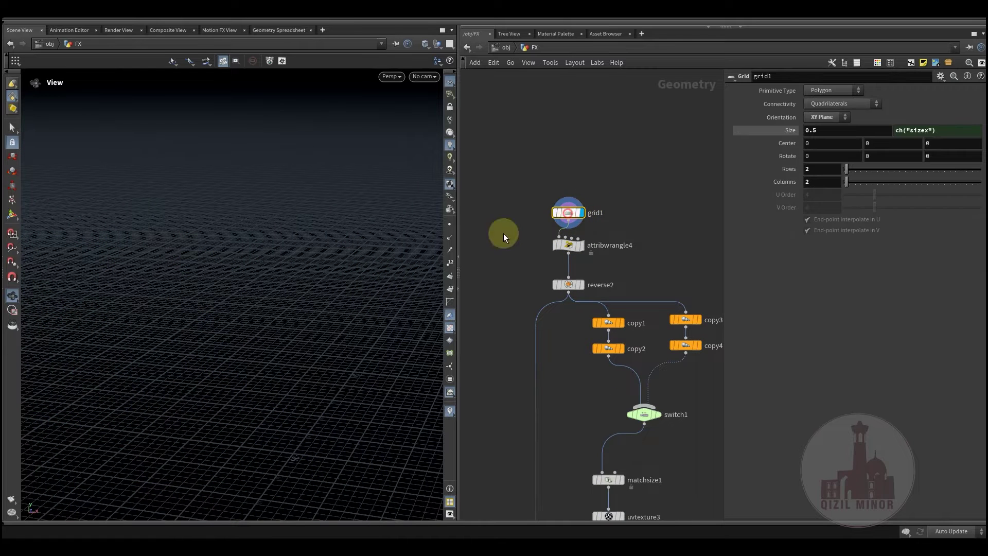
key(g)
mouse_move(445, 249)
mouse_down()
mouse_move(137, 260)
mouse_move(435, 290)
mouse_up()
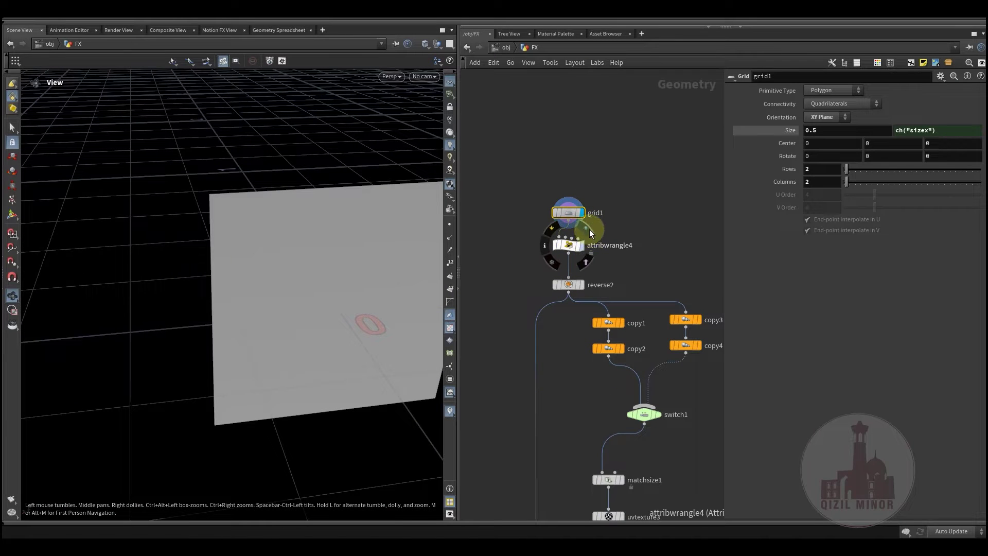
Display attribwrangle4, then reverse2, orbiting to view the reversed plane front-on
click(589, 229)
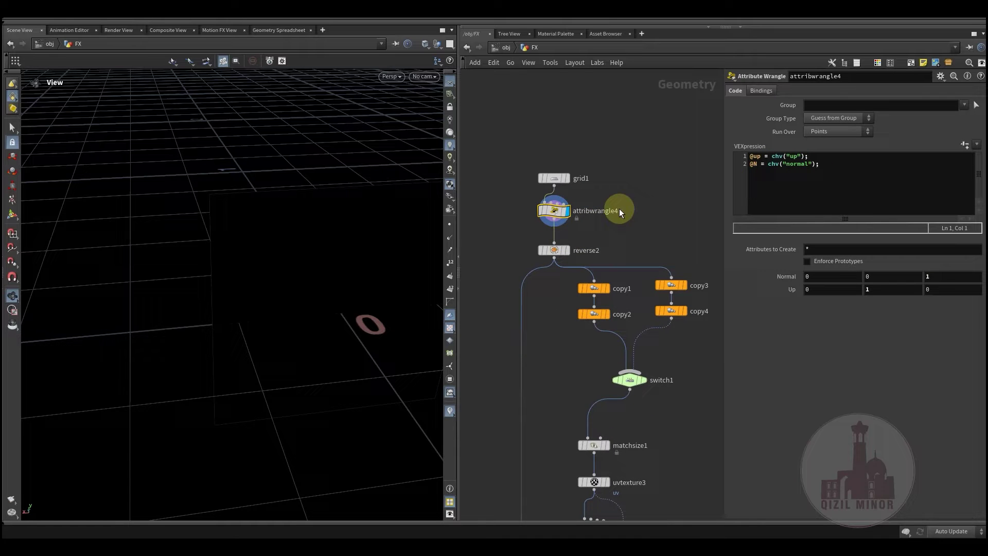
click(567, 251)
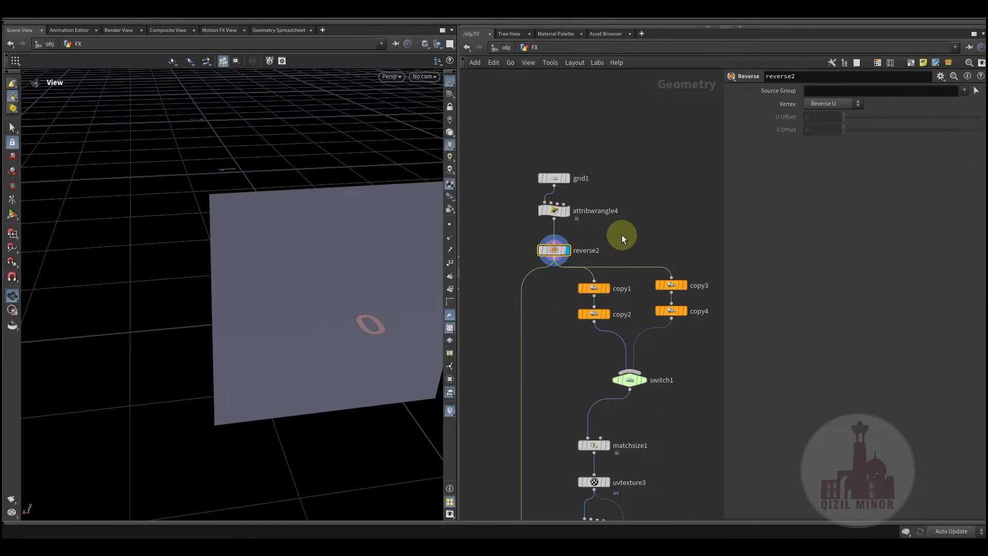
middle_drag(562, 305, 538, 215)
mouse_move(282, 257)
mouse_down()
mouse_move(358, 281)
mouse_move(252, 280)
mouse_move(203, 307)
mouse_move(265, 270)
mouse_up()
middle_drag(527, 292, 525, 222)
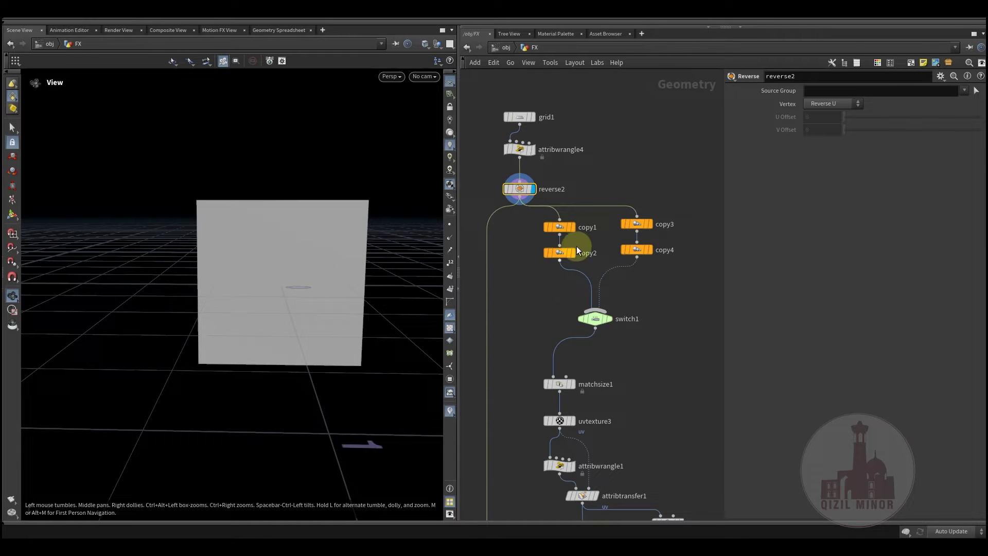
Display copy1's 75 copied planes in wireframe
click(577, 227)
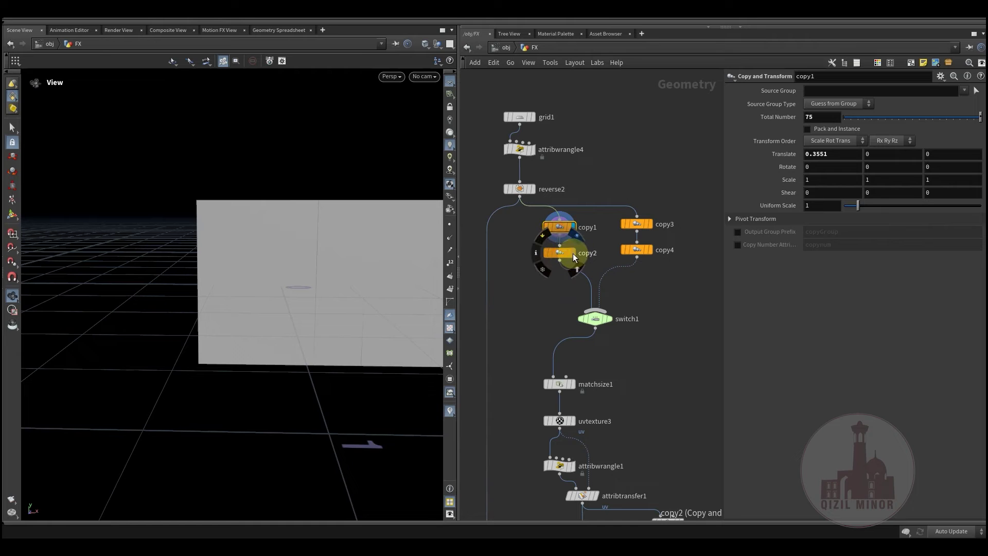
mouse_move(324, 253)
mouse_down()
mouse_move(225, 308)
mouse_move(88, 286)
mouse_move(97, 316)
mouse_move(274, 300)
mouse_up()
key(w)
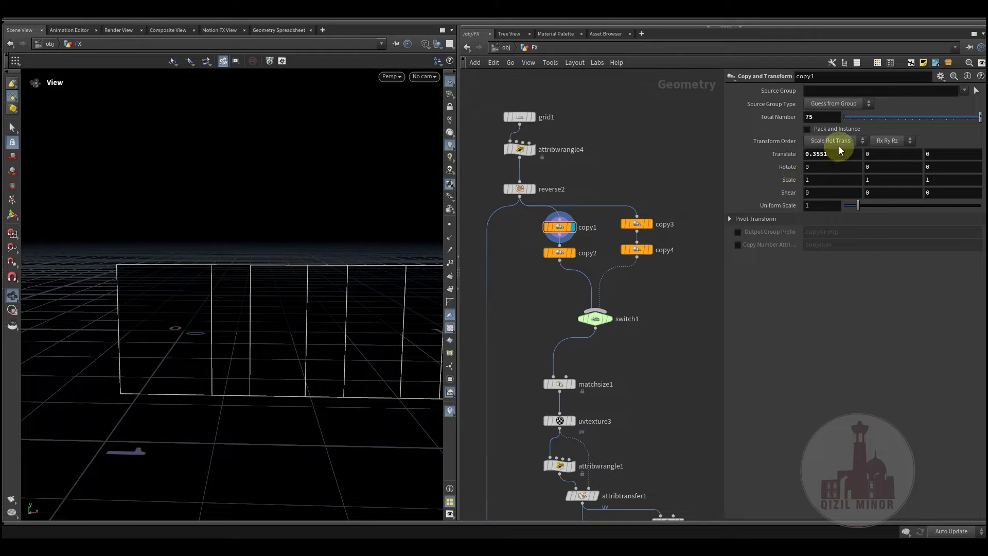
Raise copy1's Translate X spacing to 0.5001 with the value ladder
mouse_move(835, 155)
middle_down()
mouse_move(832, 174)
mouse_move(908, 190)
middle_up()
mouse_move(839, 162)
middle_down()
mouse_move(842, 187)
mouse_move(872, 197)
middle_up()
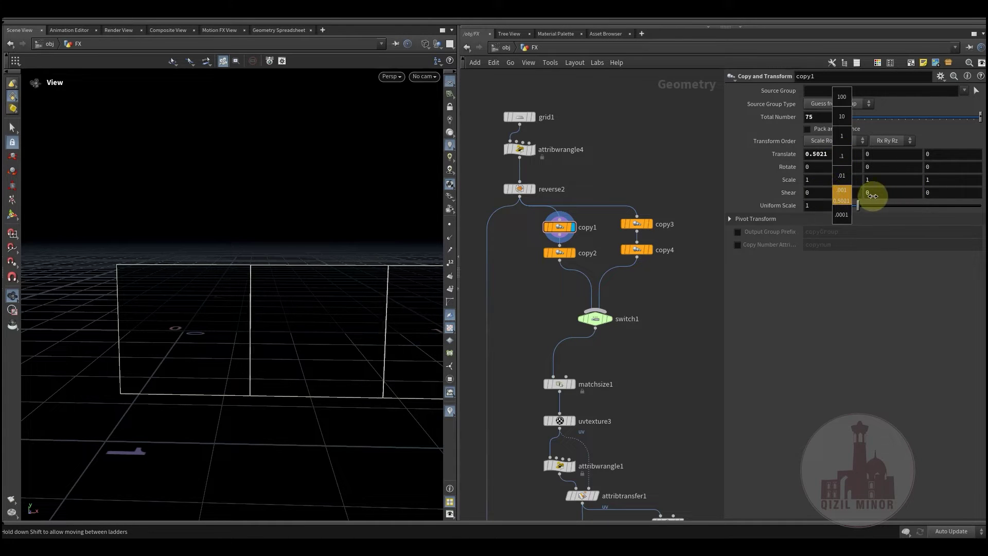
mouse_move(397, 283)
right_down()
mouse_move(190, 259)
mouse_move(258, 263)
mouse_move(227, 269)
mouse_move(247, 276)
mouse_move(43, 312)
mouse_move(526, 289)
right_up()
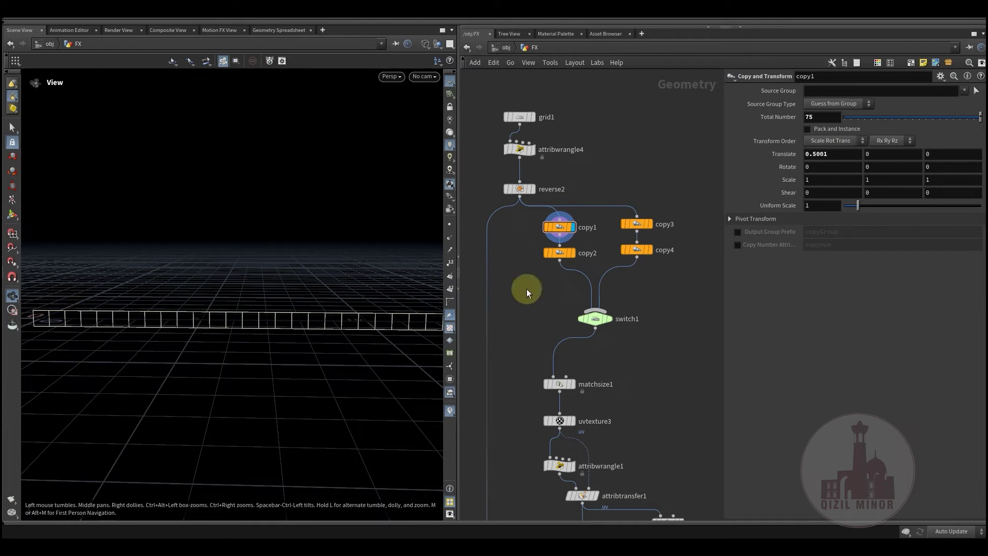
Display copy2's wall and change its Translate Y from 0.352 to 0.502
click(573, 252)
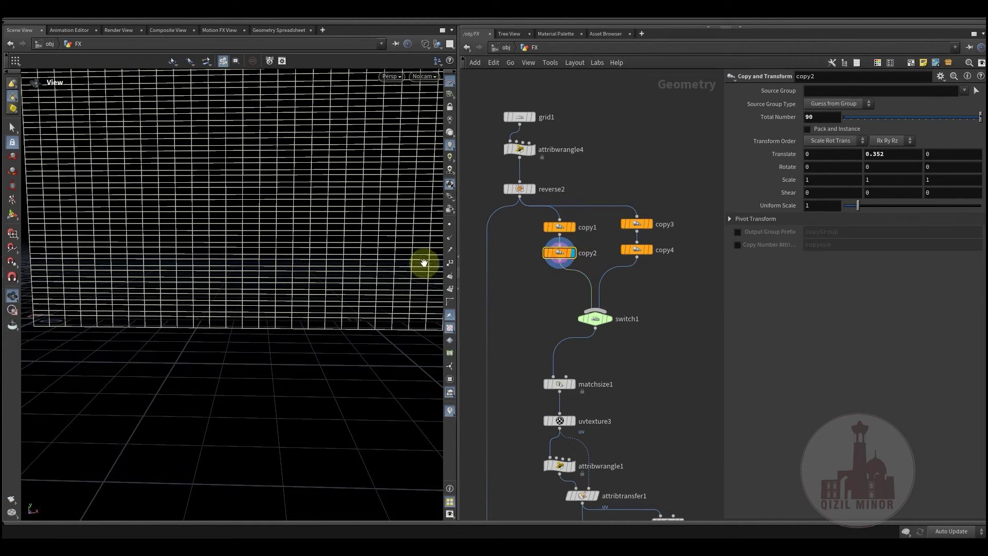
mouse_move(247, 227)
right_down()
mouse_move(210, 288)
mouse_move(384, 271)
right_up()
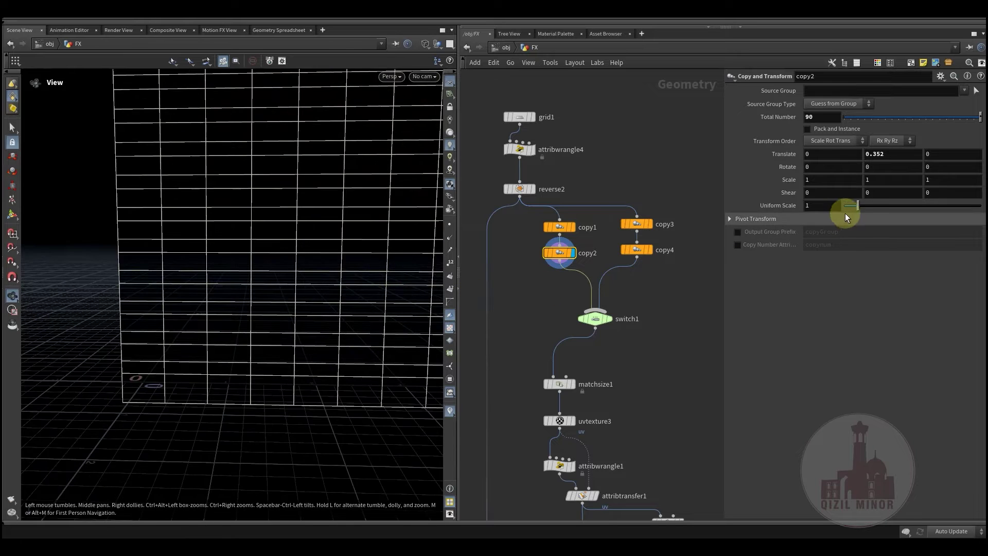
mouse_move(895, 158)
middle_down()
mouse_move(899, 180)
mouse_move(978, 183)
middle_up()
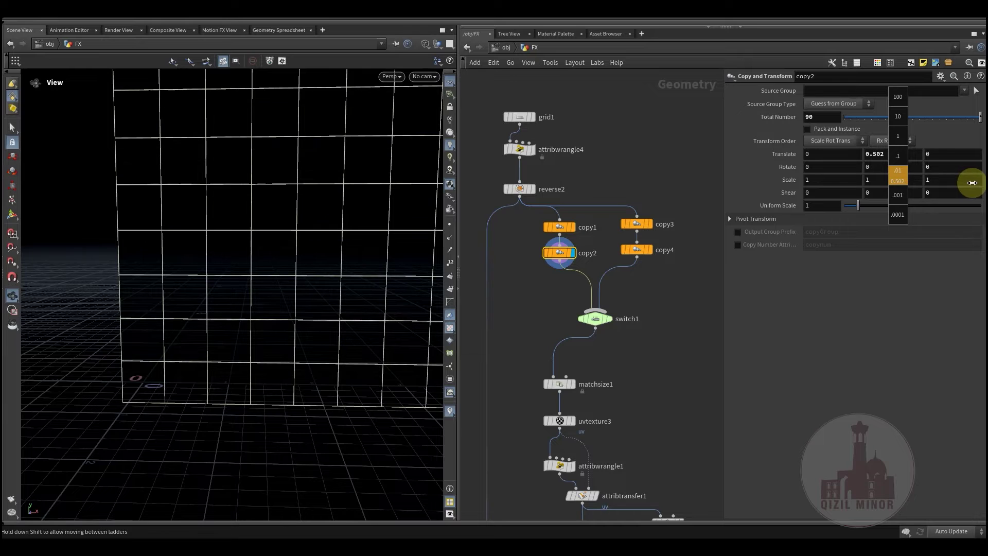
Tumble and zoom to view copy2's 90-row wall from several angles
mouse_move(223, 283)
mouse_down()
mouse_move(254, 243)
mouse_move(70, 249)
mouse_move(126, 321)
mouse_move(283, 259)
mouse_move(218, 338)
mouse_move(253, 321)
mouse_move(193, 335)
mouse_up()
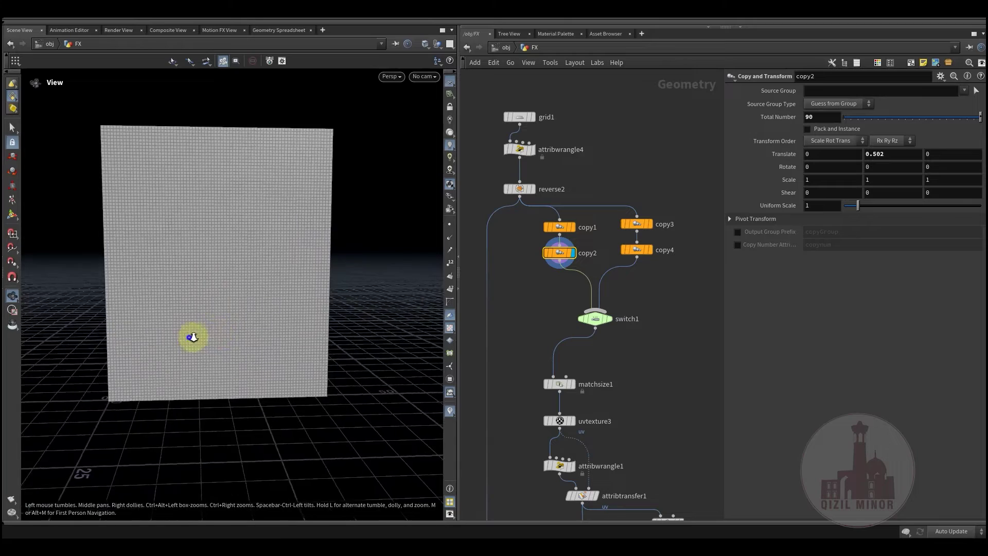
mouse_move(193, 335)
right_down()
mouse_move(421, 291)
mouse_move(399, 296)
right_up()
mouse_move(399, 296)
mouse_down()
mouse_move(201, 296)
mouse_move(326, 283)
mouse_move(145, 308)
mouse_up()
right_drag(145, 308, 177, 289)
mouse_move(177, 289)
mouse_down()
mouse_move(193, 306)
mouse_move(191, 320)
mouse_up()
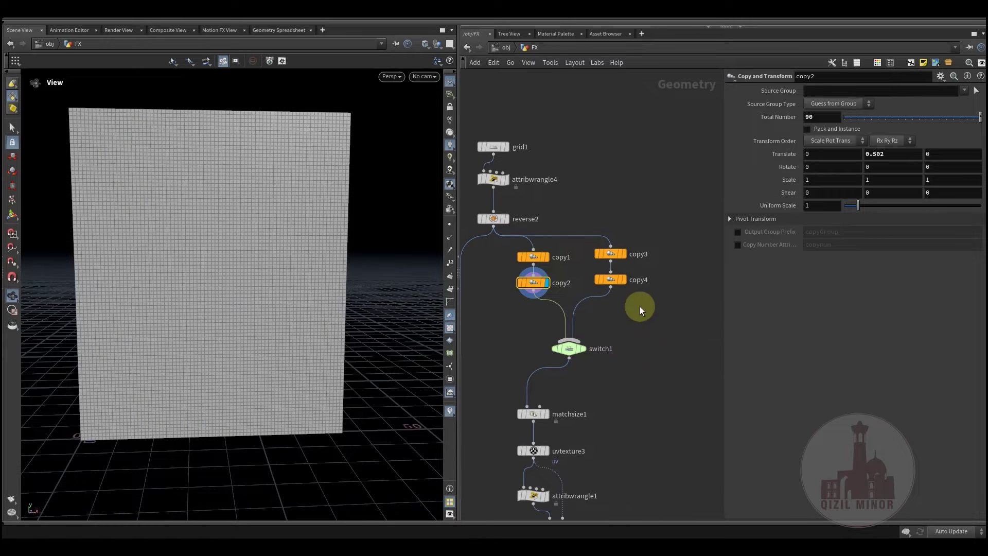
Display copy4's denser wall and inspect its left edge up close
click(621, 281)
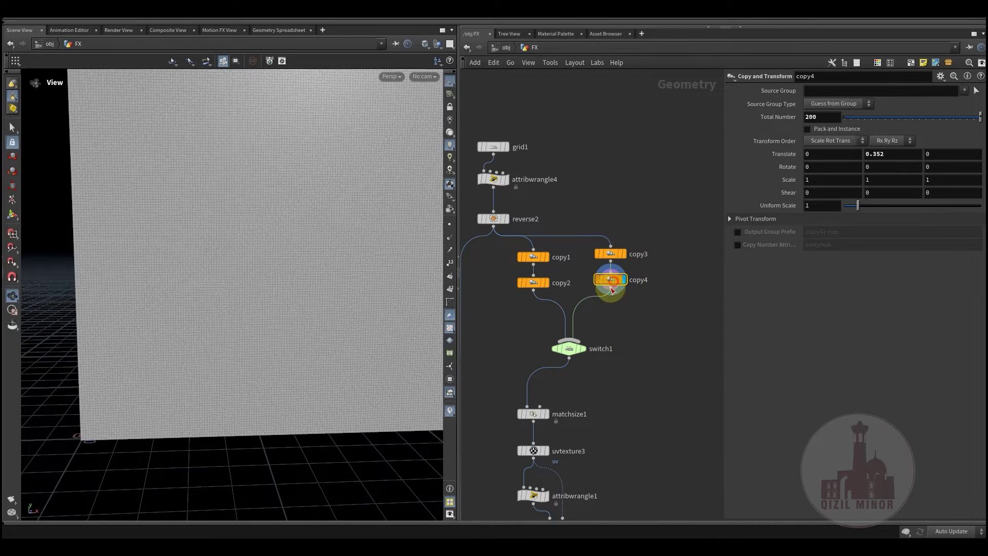
drag(352, 217, 239, 291)
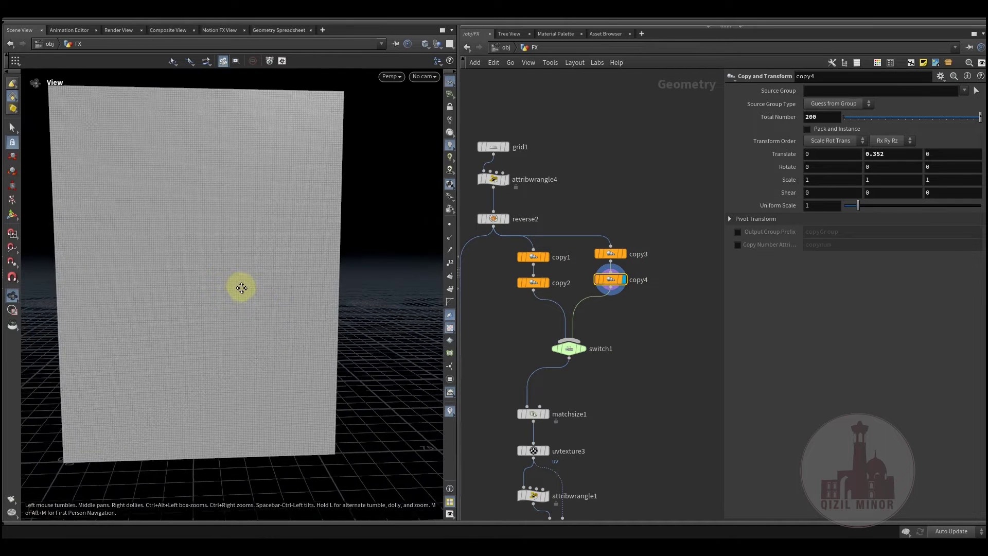
drag(265, 256, 121, 338)
right_drag(122, 338, 298, 276)
middle_drag(298, 276, 212, 271)
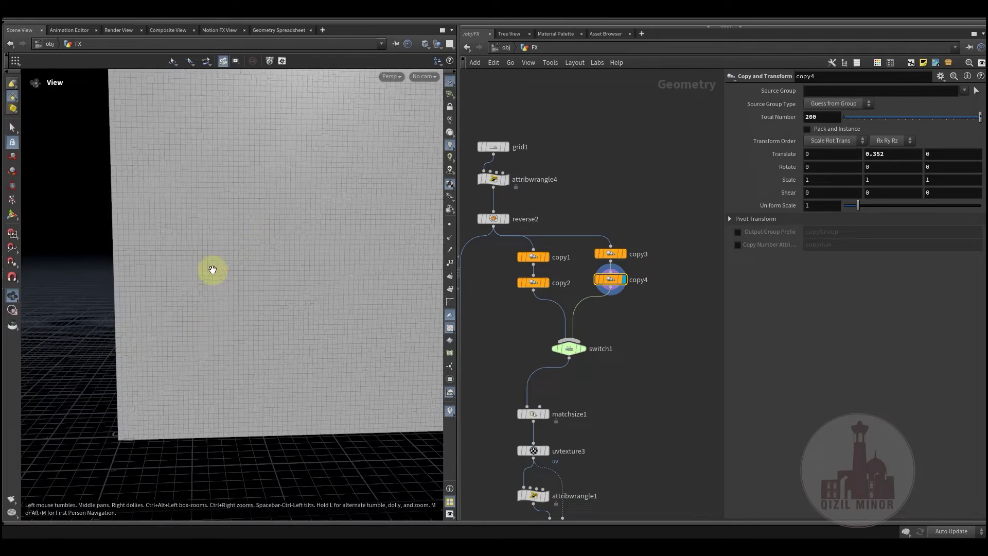
right_drag(212, 270, 218, 307)
scroll(607, 276, up, 3)
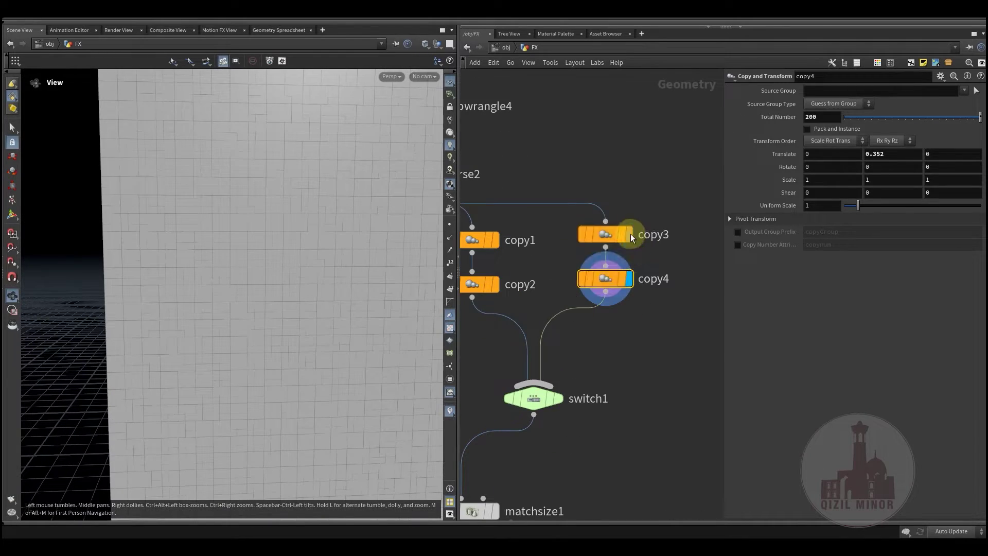
Display copy3 and raise its Translate X from 0.3551 to 0.5021
click(630, 233)
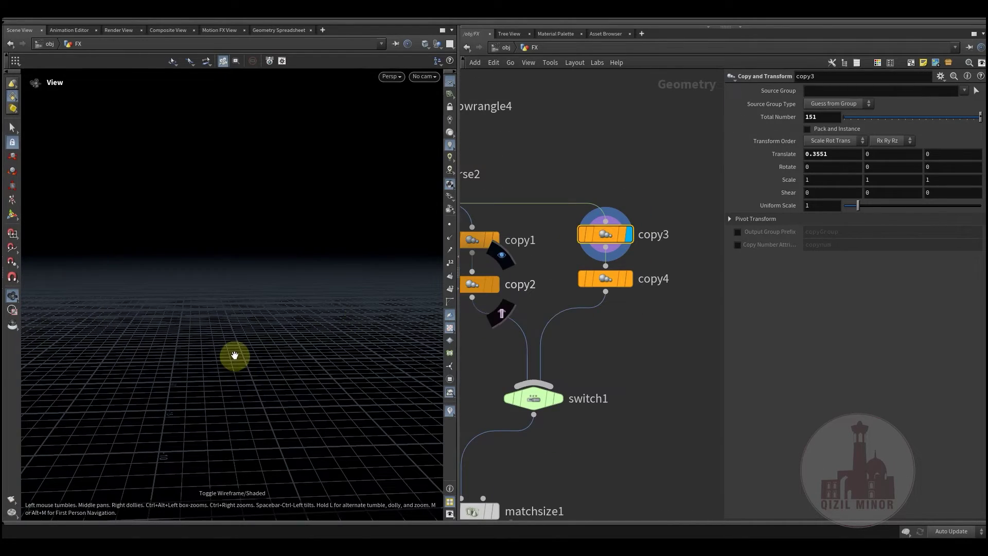
mouse_move(329, 325)
right_down()
mouse_move(222, 302)
mouse_move(440, 286)
right_up()
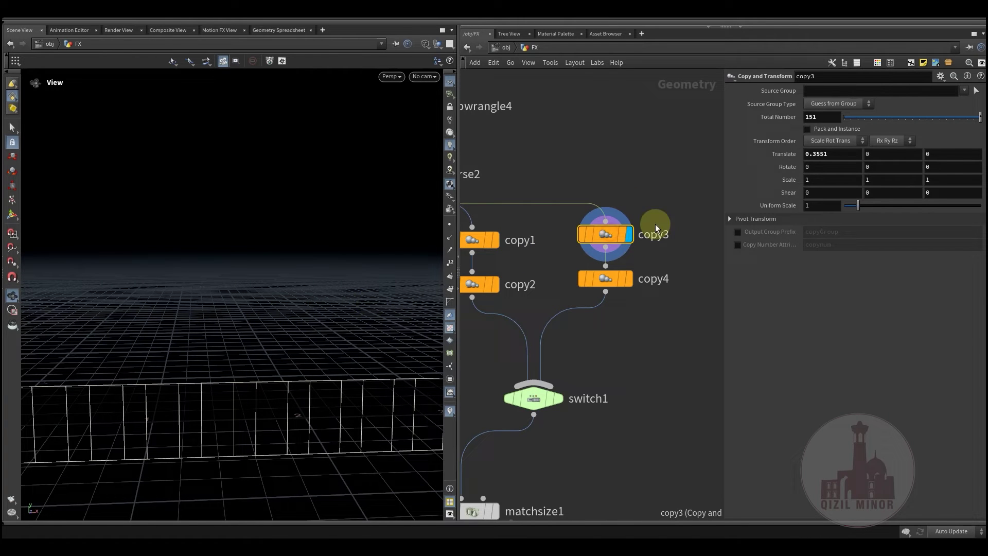
middle_drag(836, 153, 208, 202)
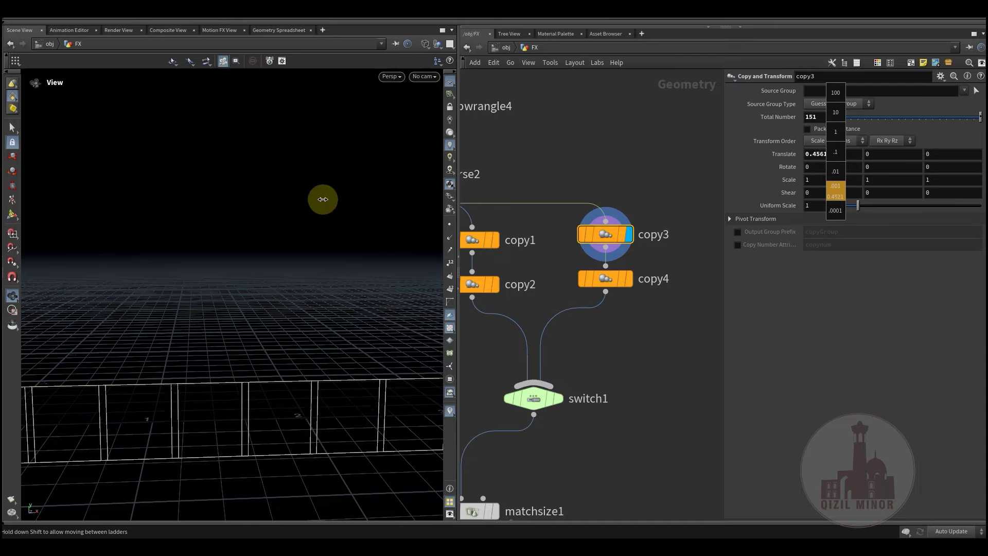
mouse_move(209, 200)
middle_down()
mouse_move(529, 196)
mouse_move(515, 199)
middle_up()
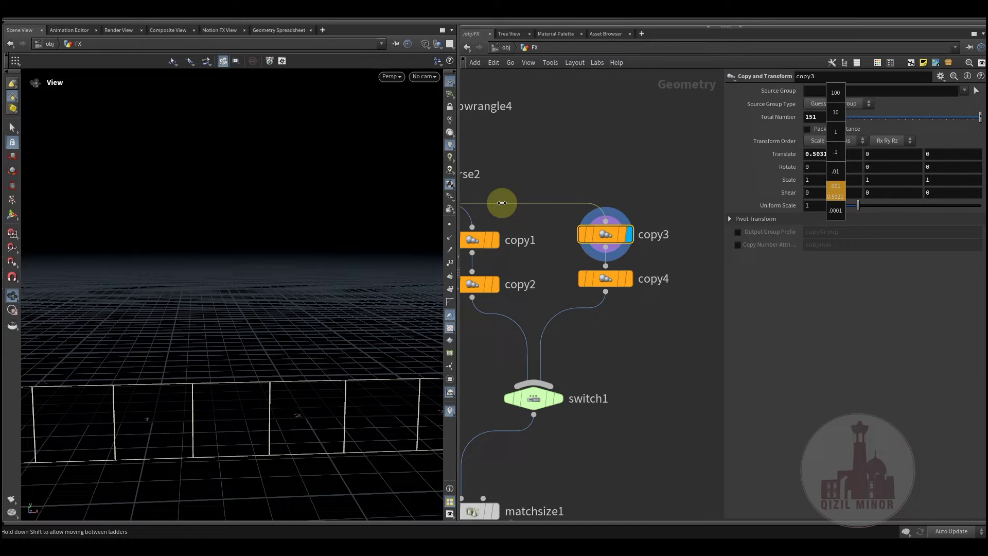
Settle copy3 at 0.5021, then set copy4's Translate Y to 0.499
middle_drag(500, 202, 501, 202)
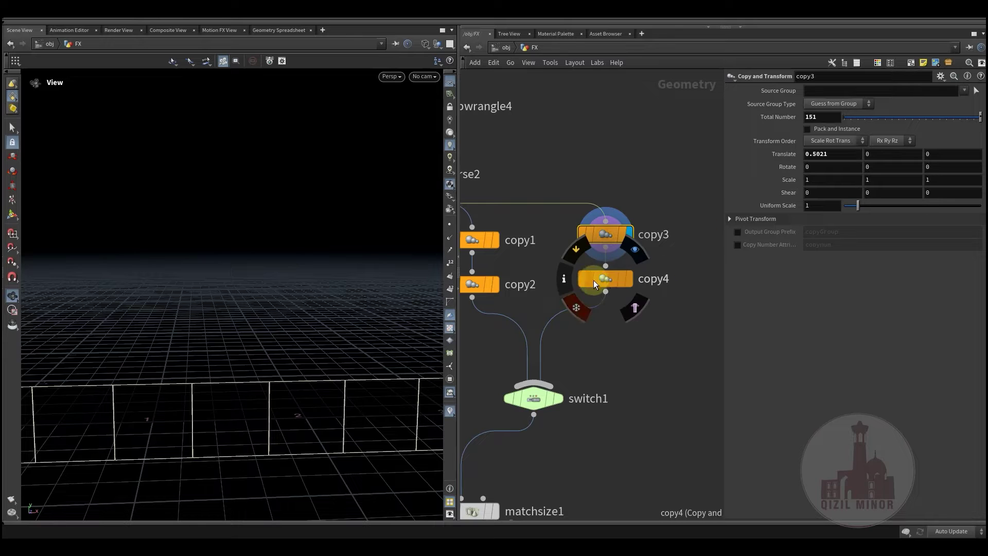
click(635, 257)
click(614, 278)
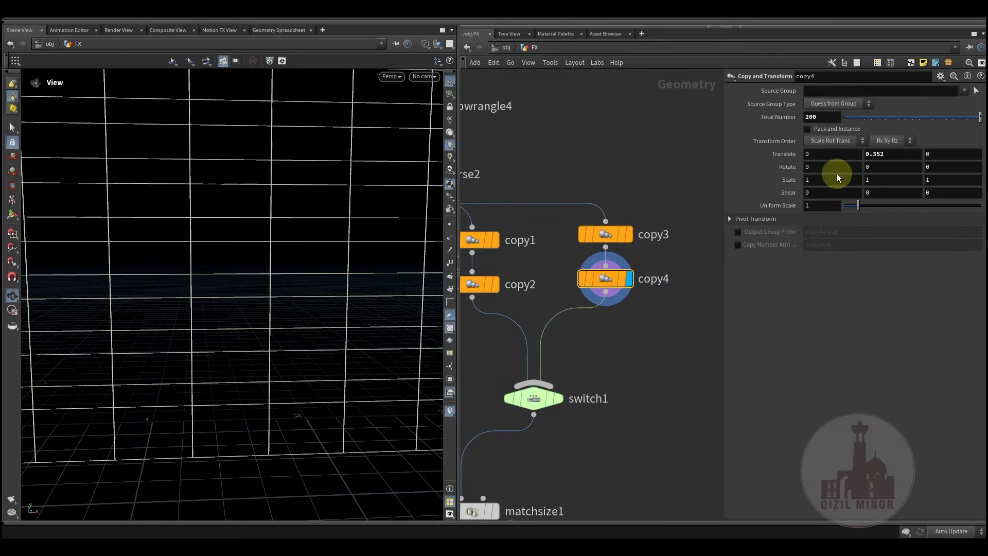
mouse_move(897, 156)
middle_down()
mouse_move(898, 186)
mouse_move(674, 50)
mouse_move(564, 72)
middle_up()
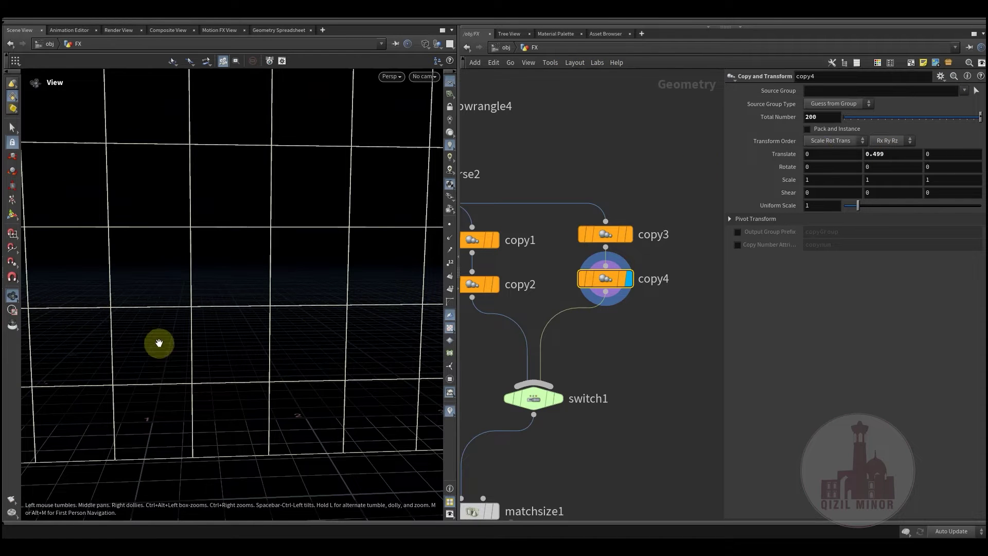
Show the wall shaded, then fine-tune copy3's Translate X to 0.4991
key(w)
right_drag(204, 349, 400, 330)
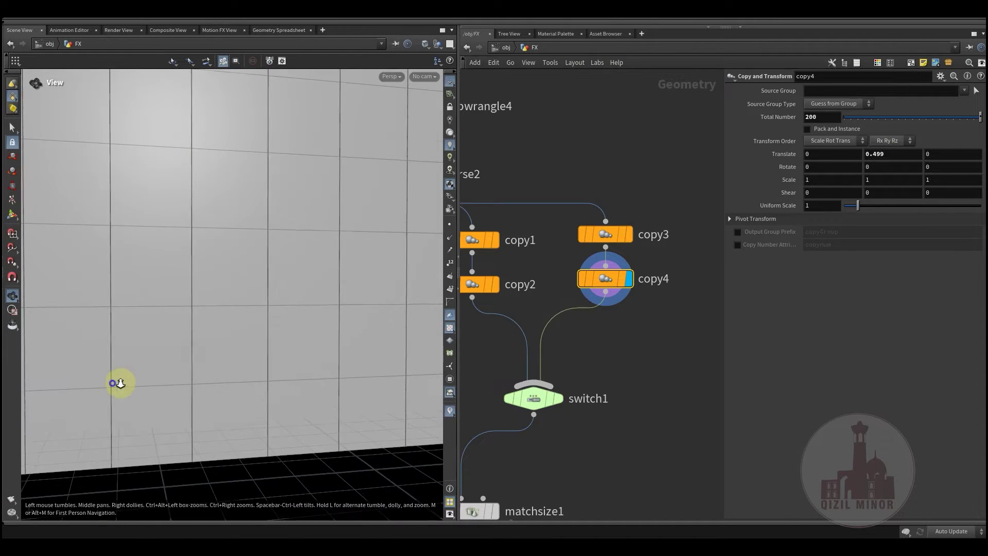
click(611, 237)
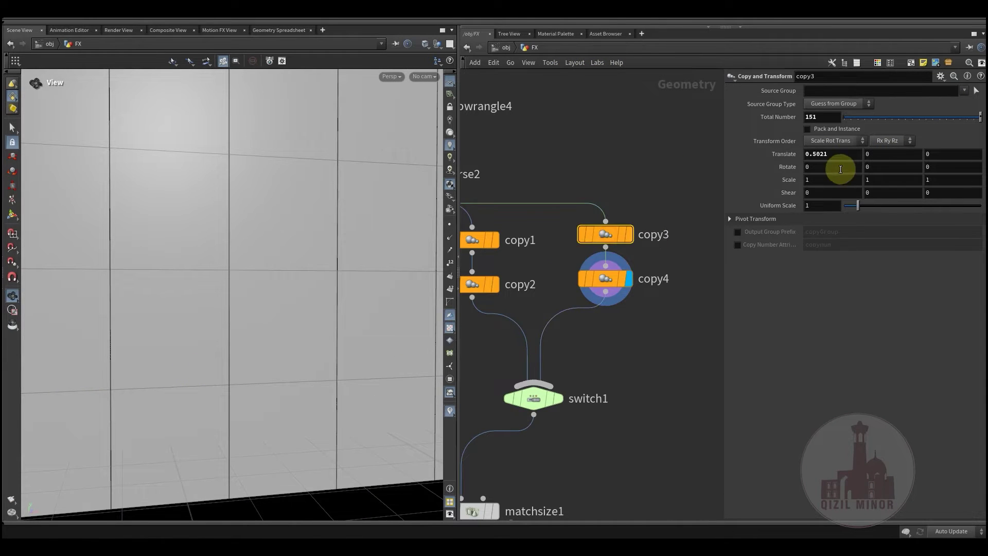
mouse_move(833, 151)
middle_down()
mouse_move(835, 176)
mouse_move(812, 196)
middle_up()
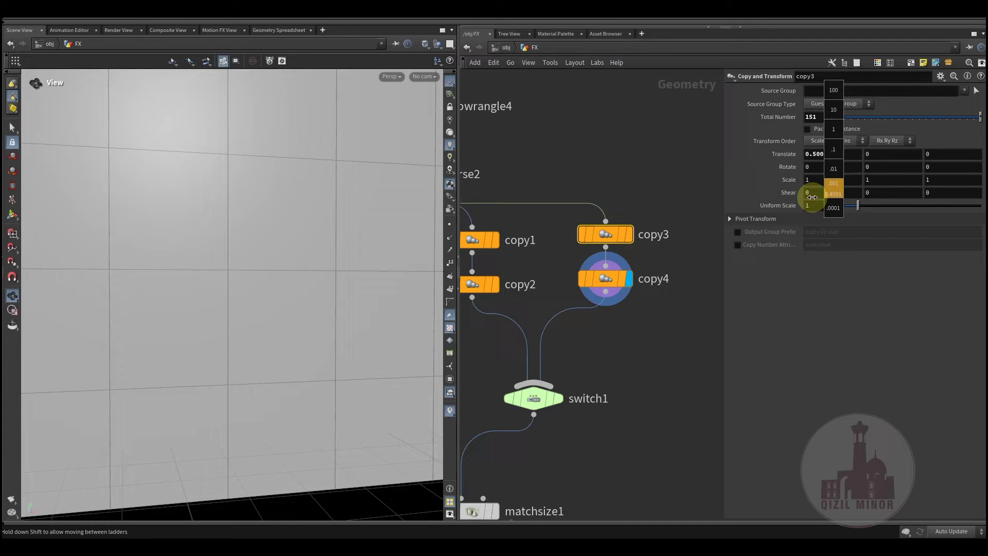
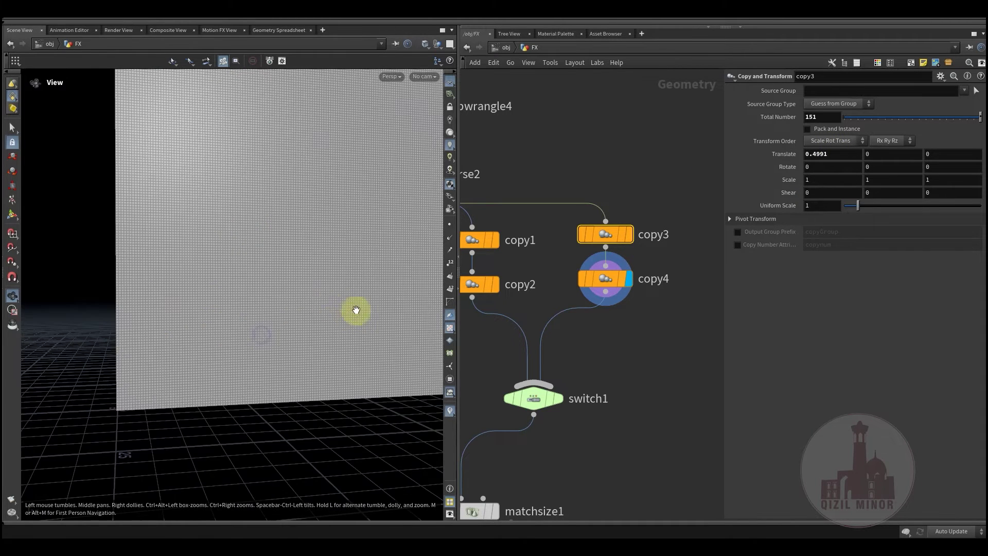
Move the display flag from switch1 down to matchsize1 to view the size-matched plane
drag(359, 263, 186, 103)
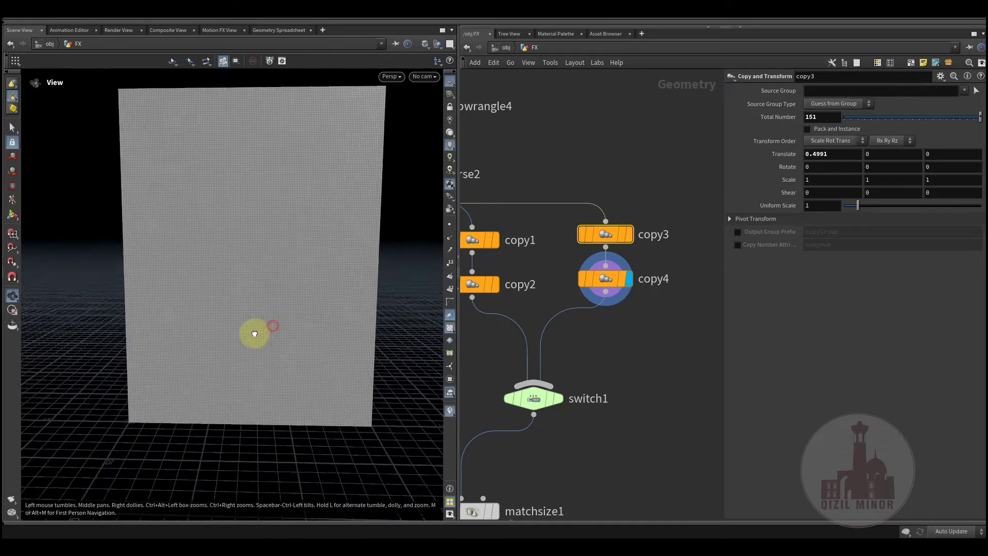
mouse_move(534, 400)
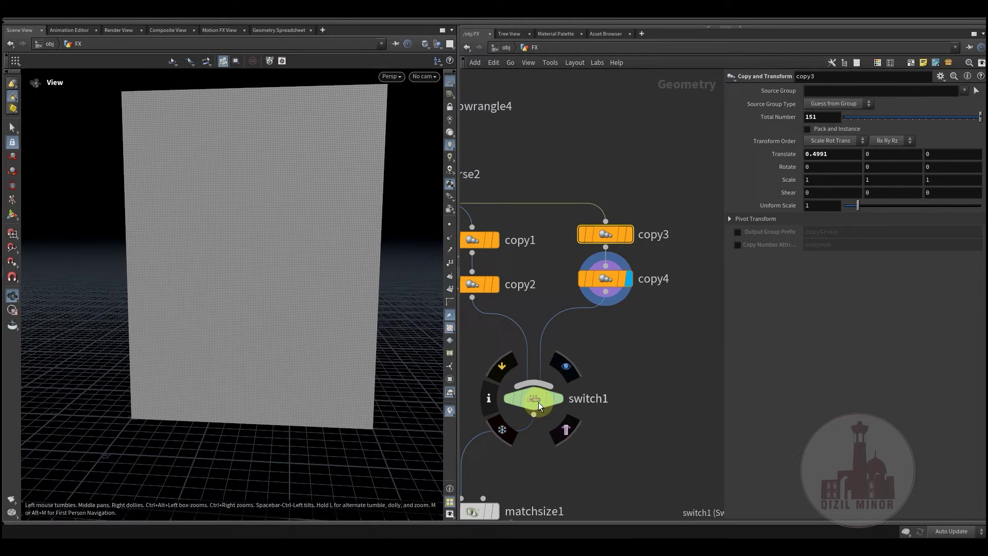
click(568, 376)
scroll(596, 434, down, 2)
middle_drag(595, 435, 613, 307)
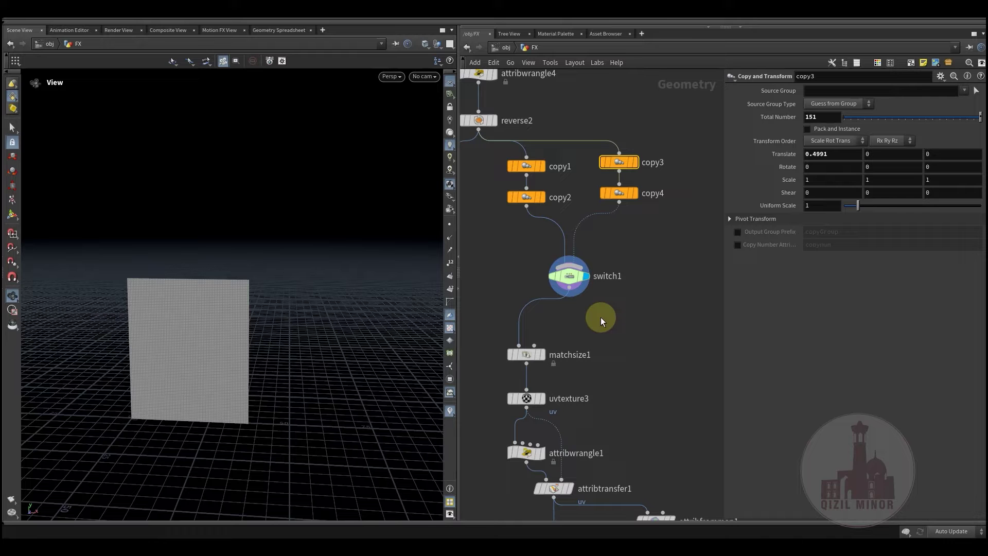
middle_drag(593, 369, 647, 241)
mouse_move(547, 252)
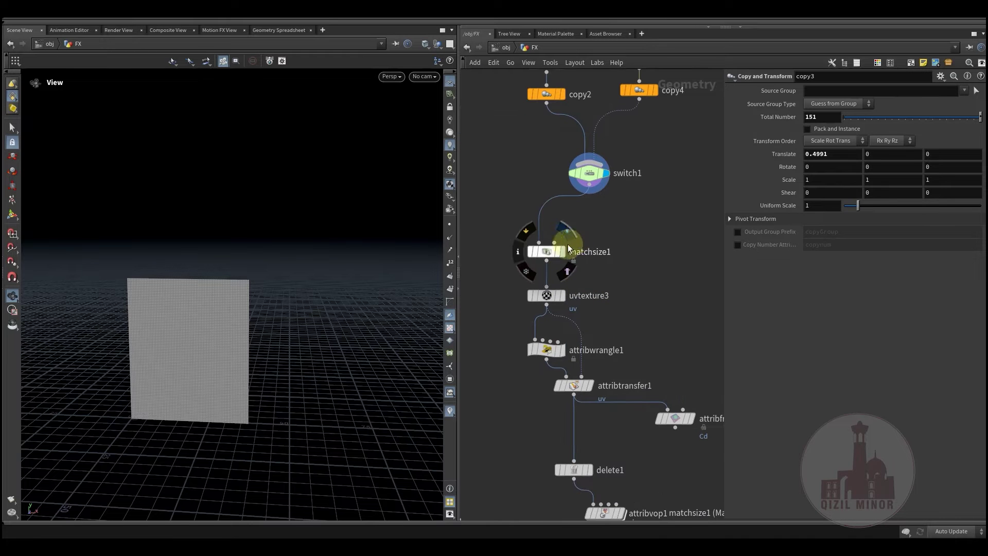
click(574, 236)
mouse_move(218, 311)
mouse_down()
mouse_move(263, 340)
mouse_move(208, 396)
mouse_up()
mouse_move(596, 302)
middle_down()
mouse_move(597, 270)
mouse_move(643, 220)
middle_up()
Compare uvtexture3's checker UVs with attribwrangle1's one-point-per-face output
click(562, 264)
scroll(545, 250, up, 2)
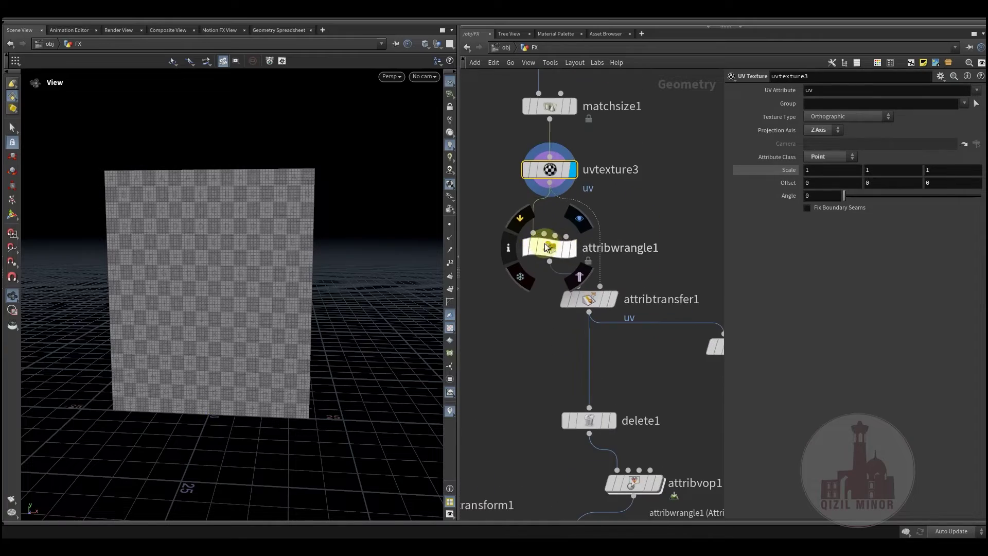
click(561, 247)
right_drag(237, 302, 189, 246)
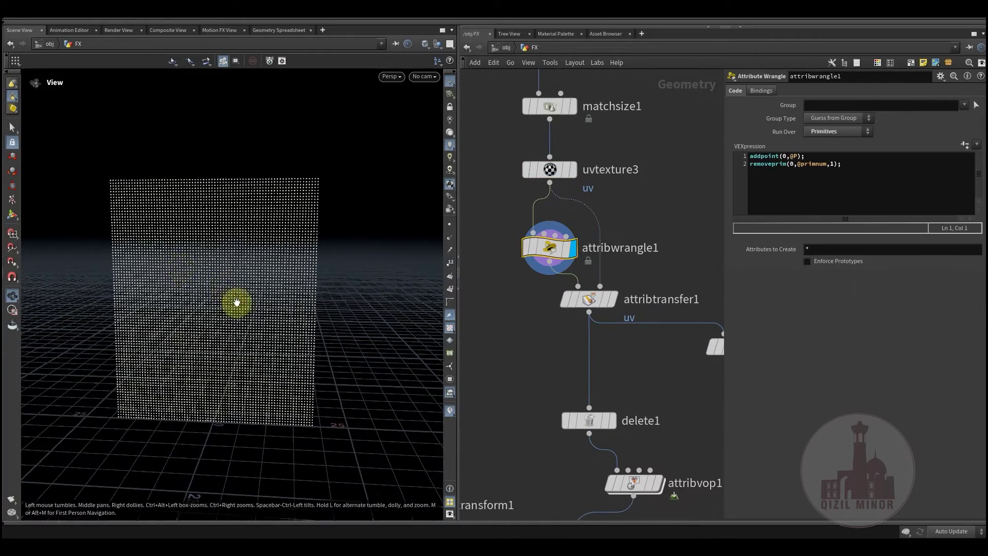
Redisplay the checker grid, read the wrangle's VEX code, and move attribwrangle1 up-left
click(571, 169)
right_drag(269, 257, 273, 257)
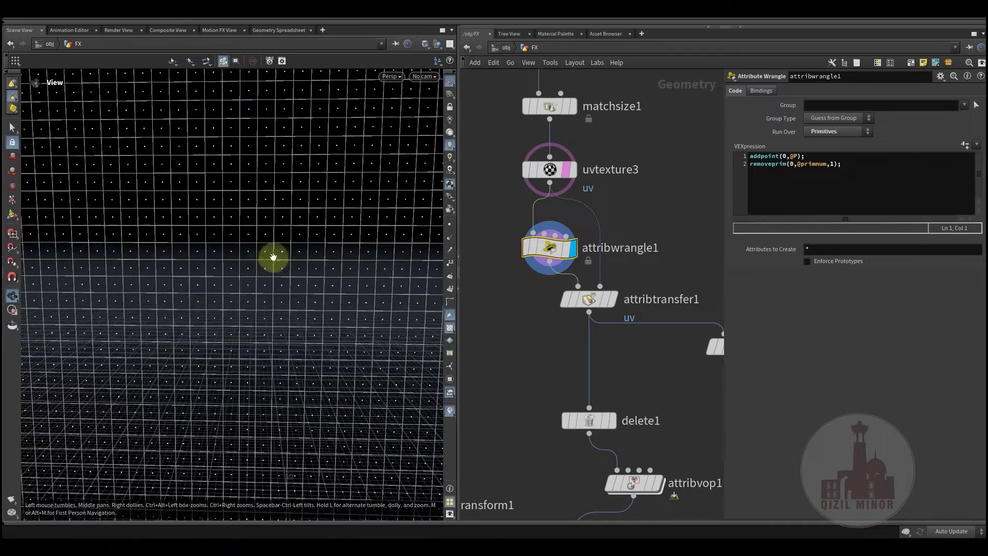
click(788, 190)
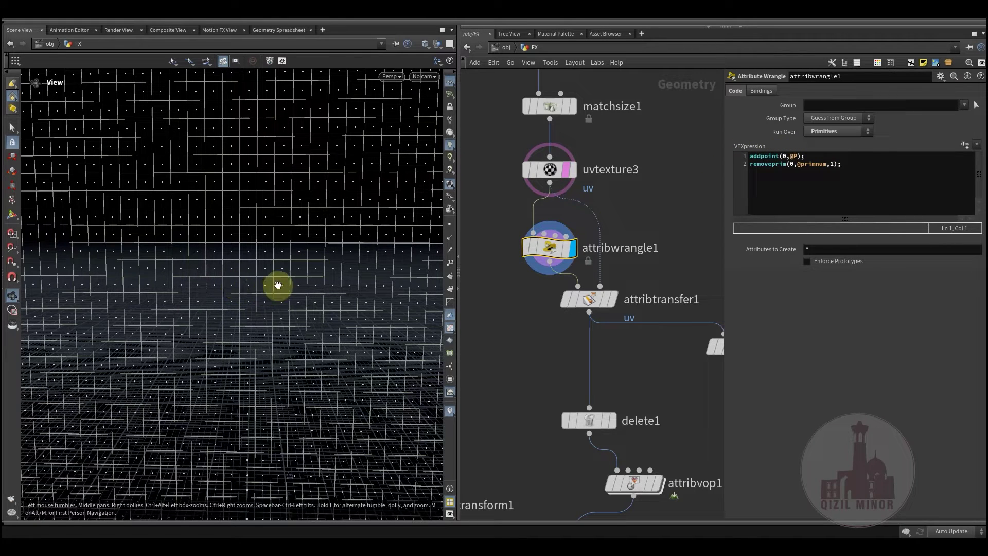
drag(541, 249, 548, 239)
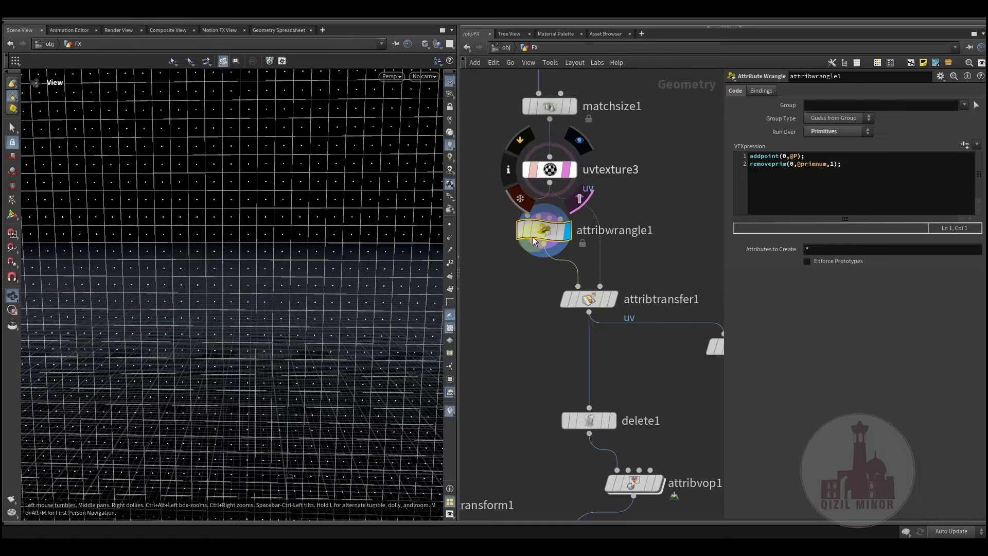
Show attribtransfer1's uv transfer settings and pan the network over to attribfrommap1
click(591, 303)
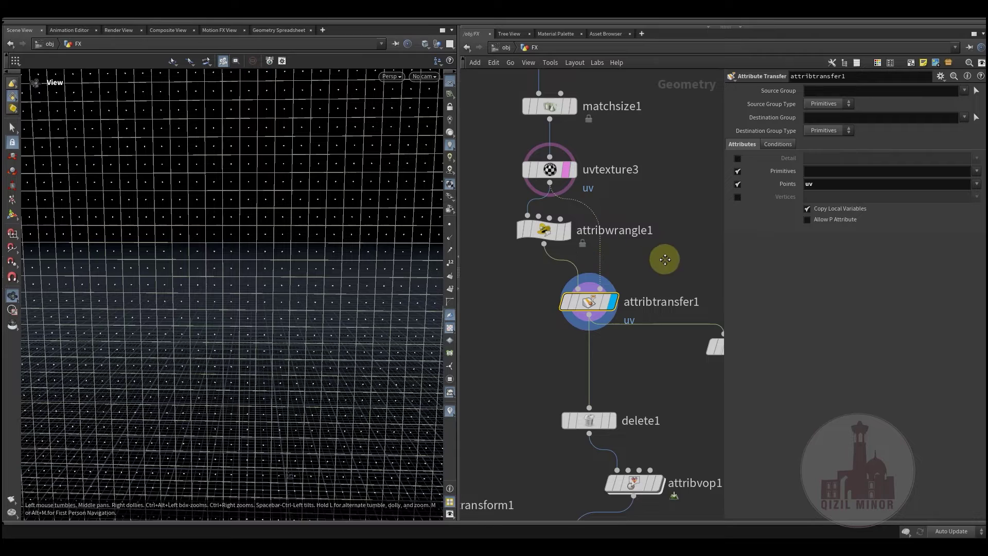
middle_drag(664, 258, 606, 246)
middle_drag(661, 268, 584, 223)
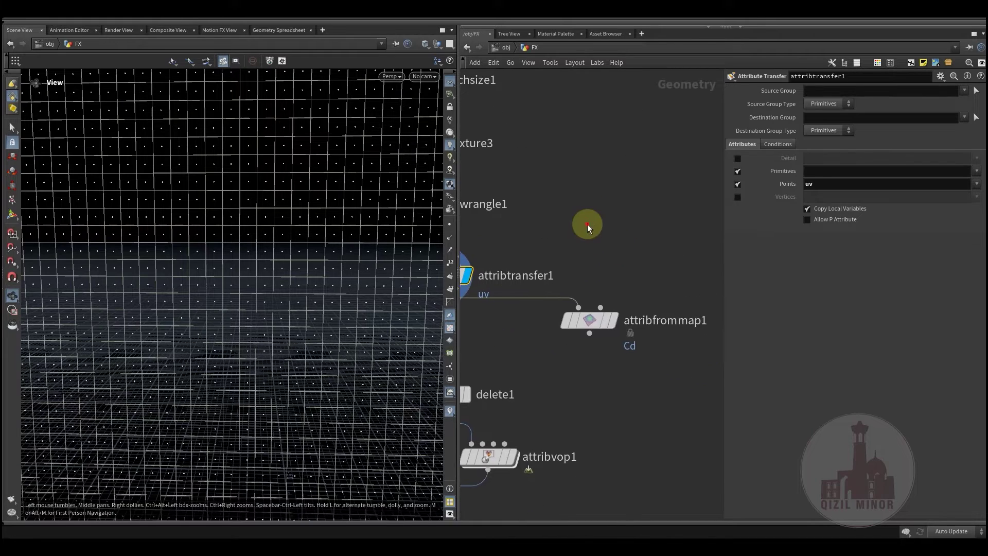
Save the scene with Ctrl+S and reframe the point grid and lower network nodes
key(ctrl+s)
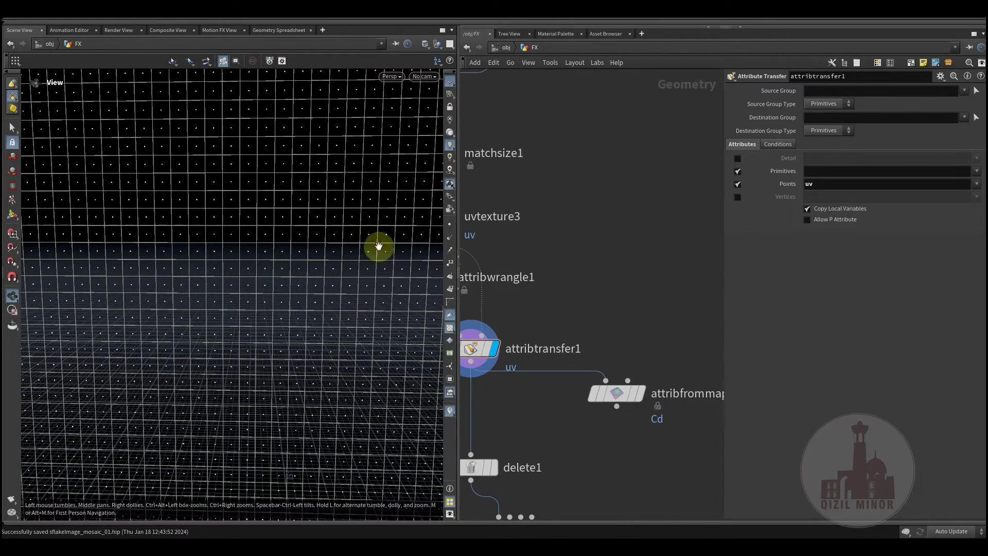
mouse_move(380, 247)
mouse_down()
mouse_move(281, 247)
mouse_move(431, 292)
mouse_up()
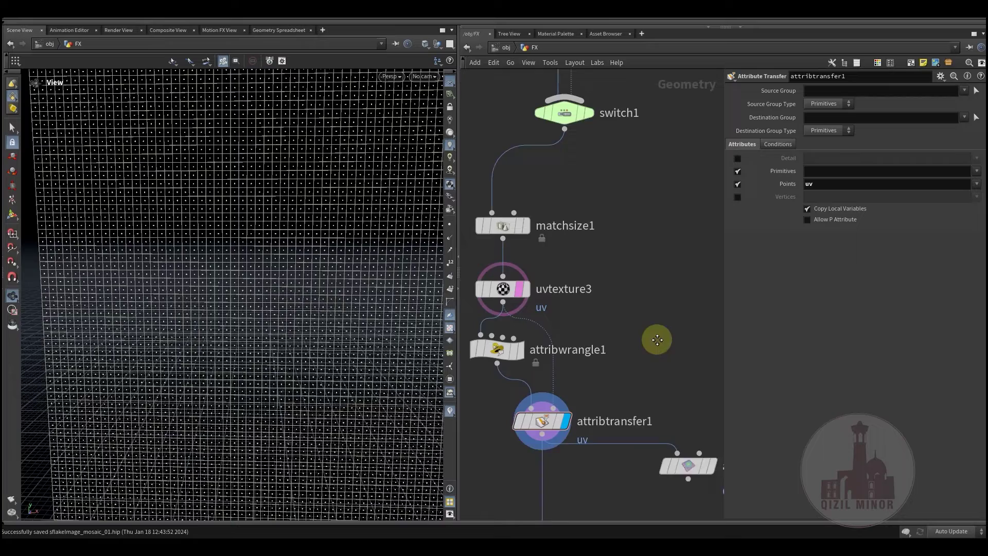
middle_drag(609, 348, 616, 190)
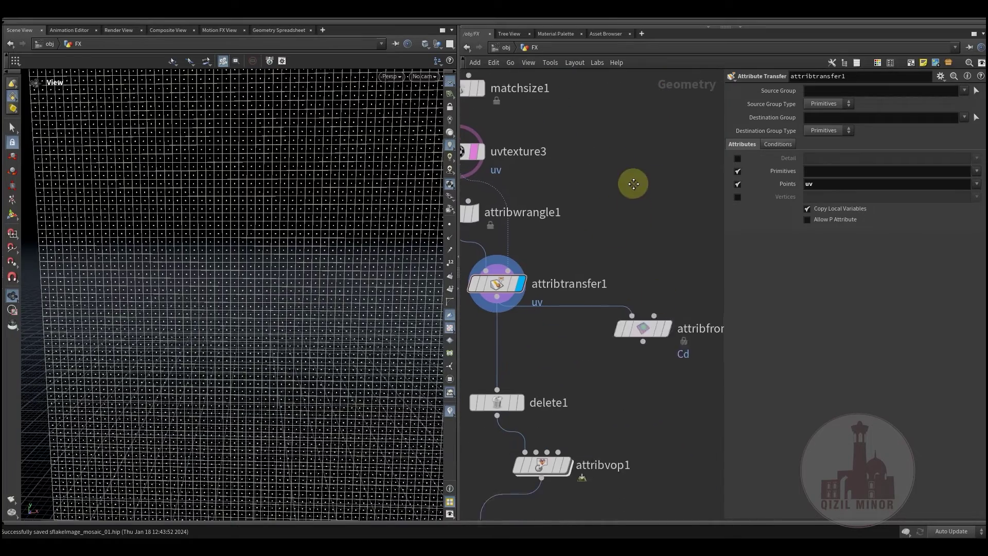
scroll(216, 242, down, 3)
middle_drag(245, 243, 301, 276)
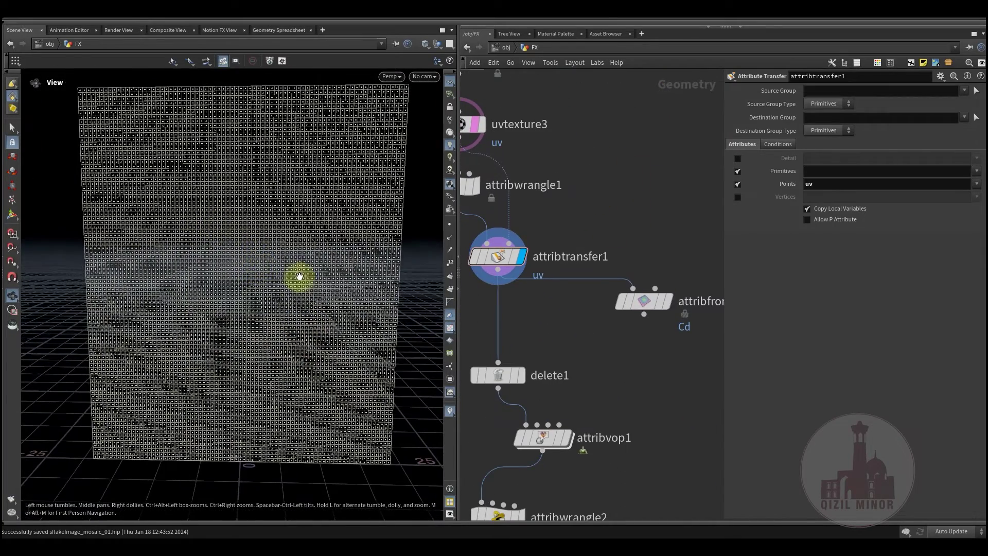
middle_drag(627, 257, 643, 202)
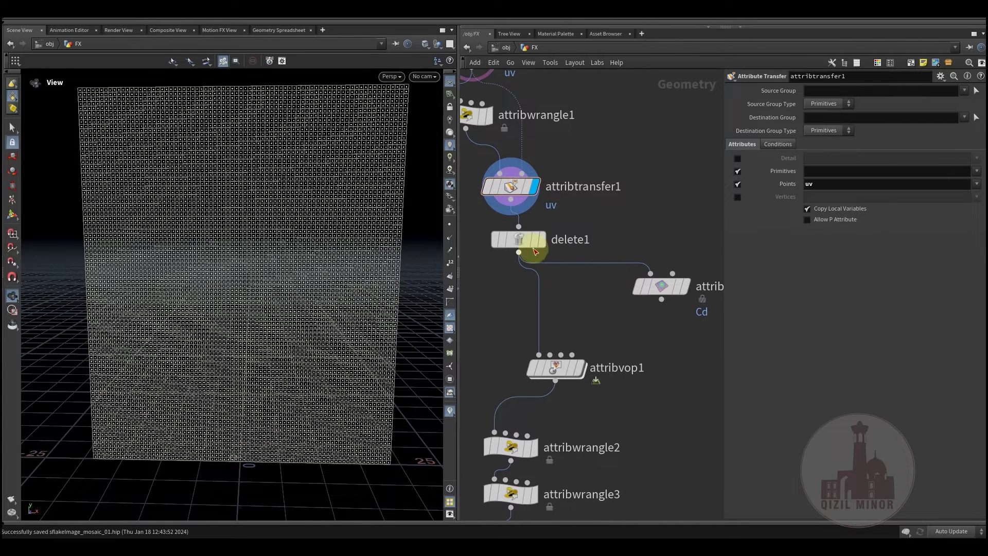
click(525, 242)
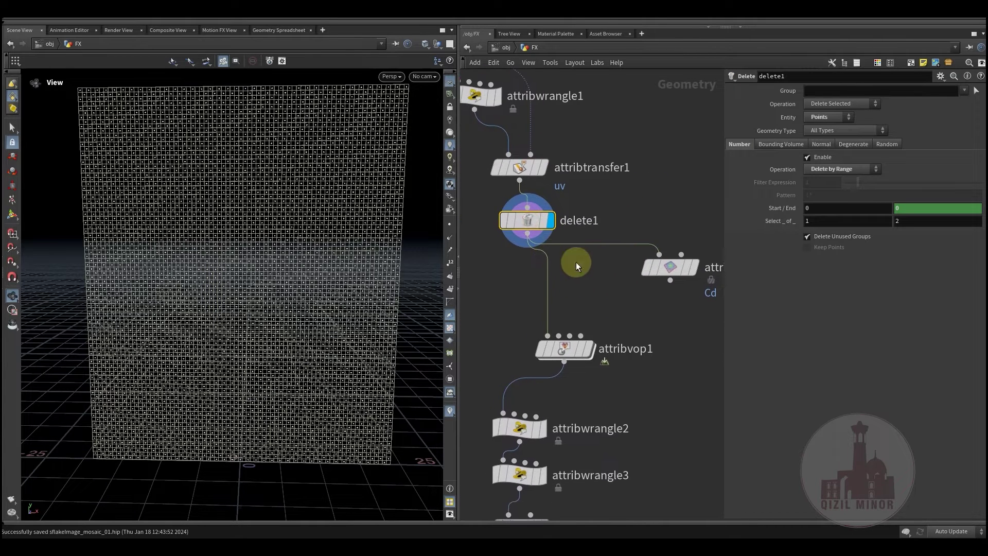
drag(298, 270, 324, 267)
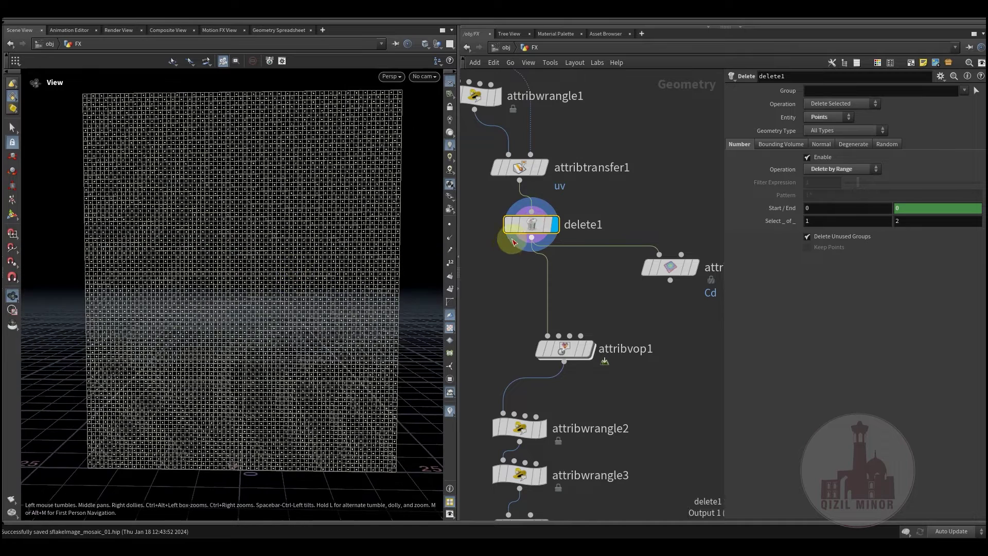
click(541, 230)
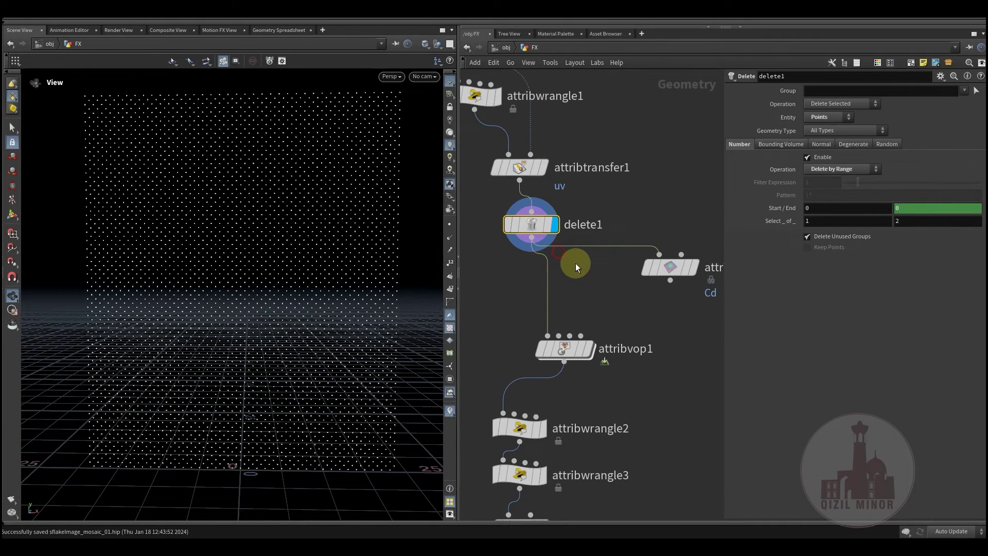
drag(534, 229, 522, 227)
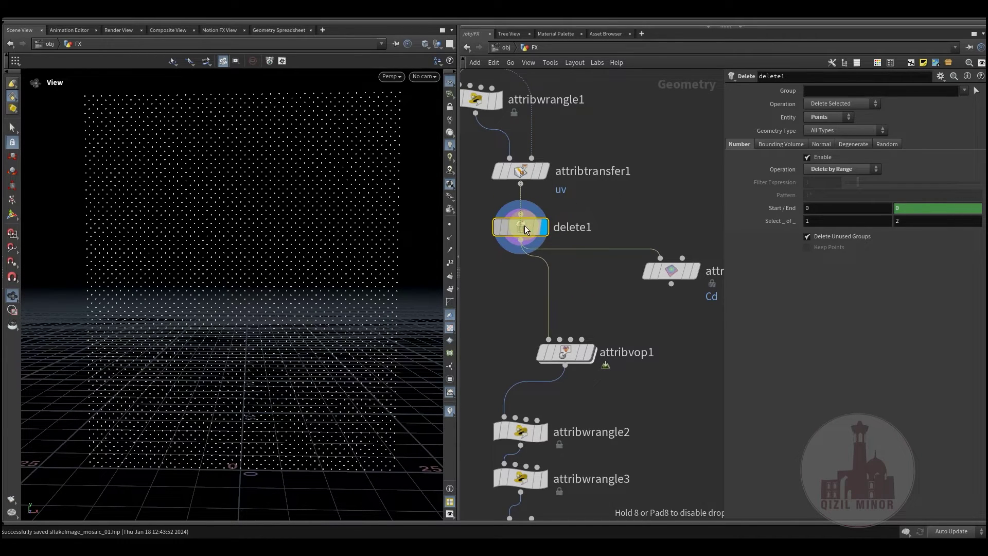
middle_drag(625, 285, 571, 273)
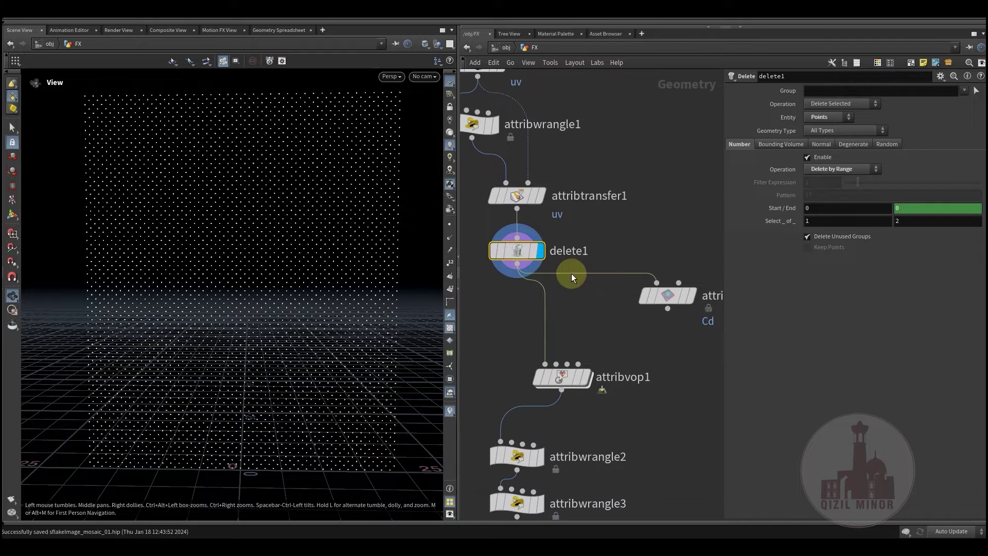
mouse_move(516, 251)
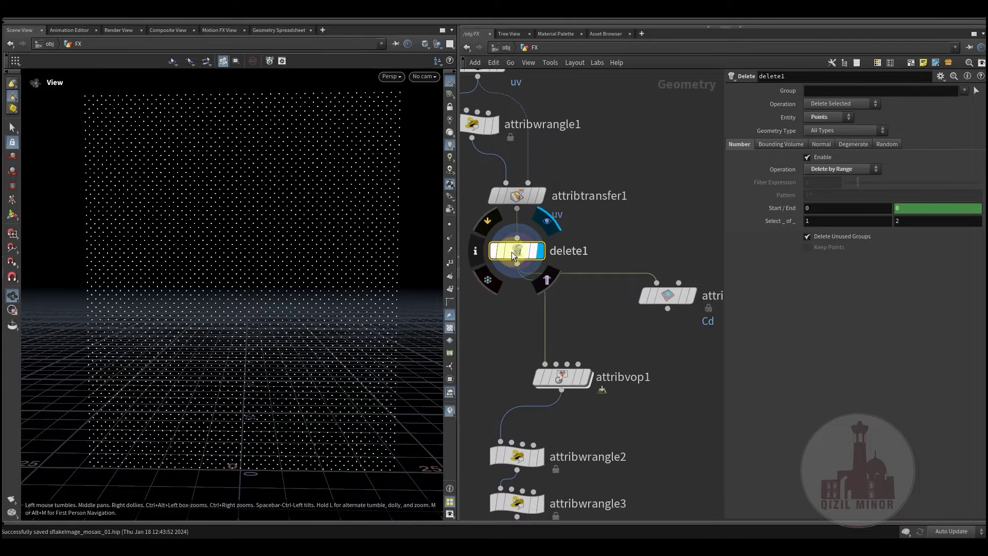
drag(523, 253, 523, 248)
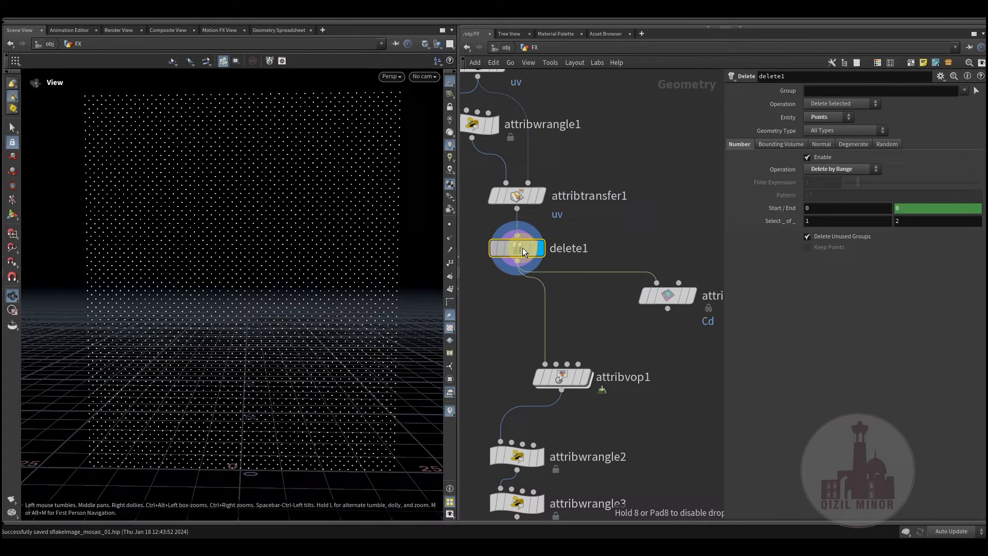
drag(167, 166, 111, 157)
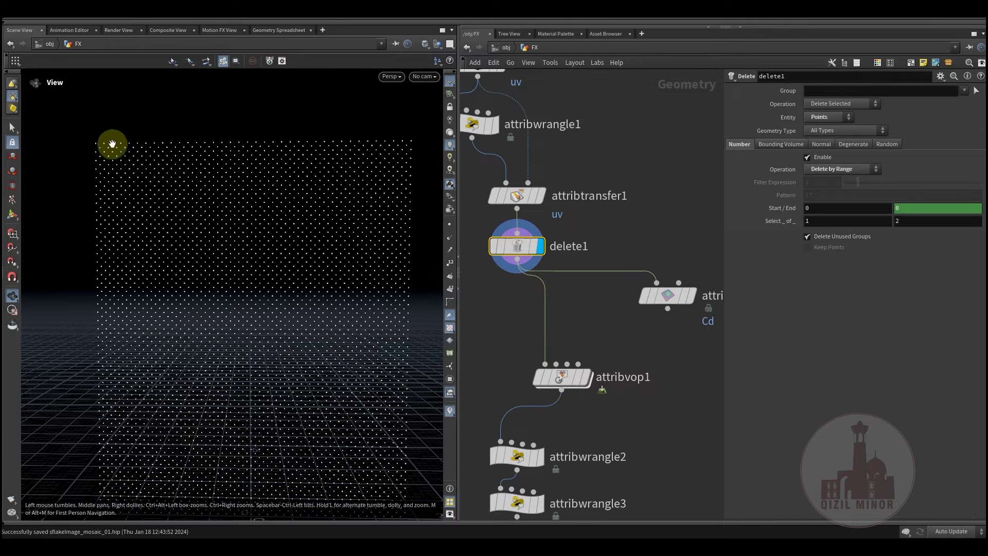
drag(209, 185, 236, 206)
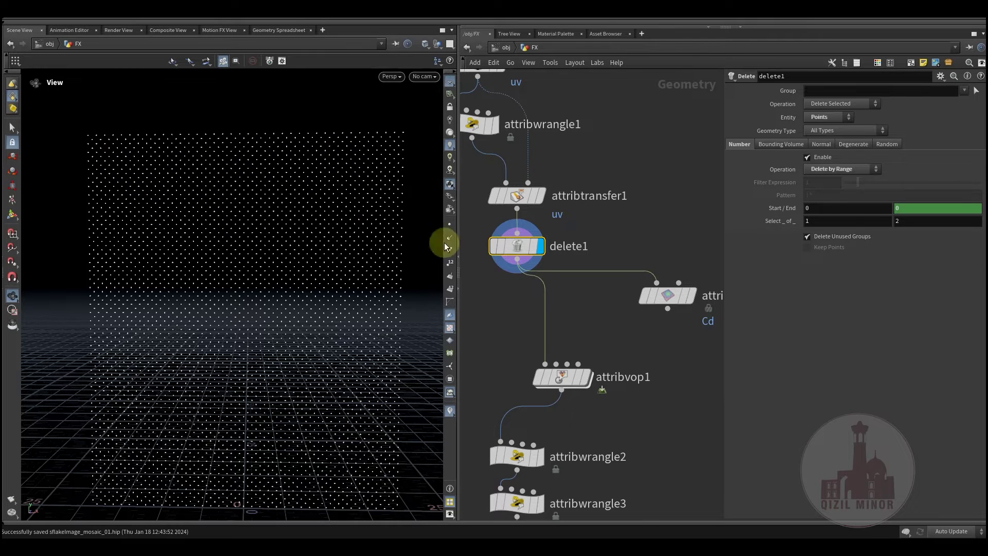
scroll(557, 286, down, 2)
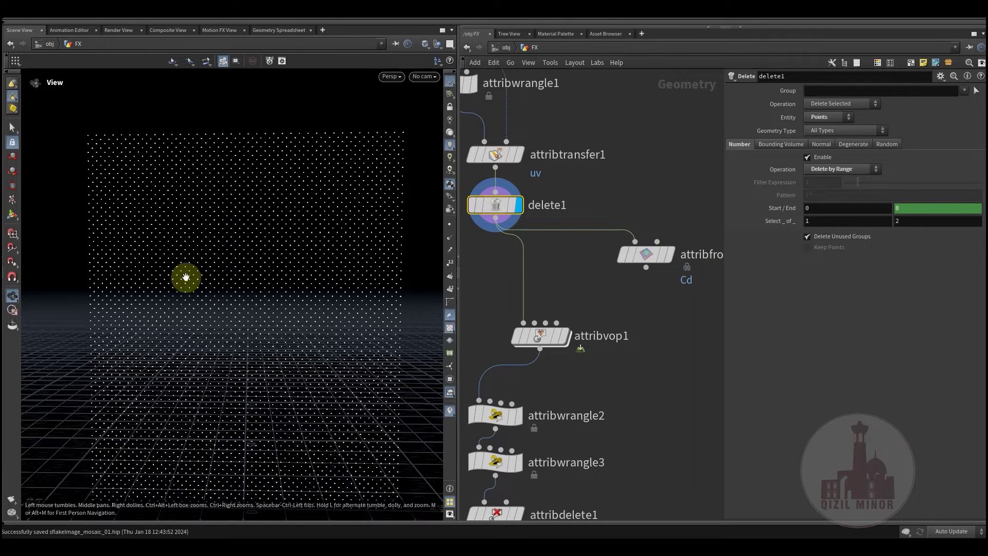
Display attribfrommap1's image-coloured points with the floor reference grid hidden
middle_drag(636, 295, 596, 276)
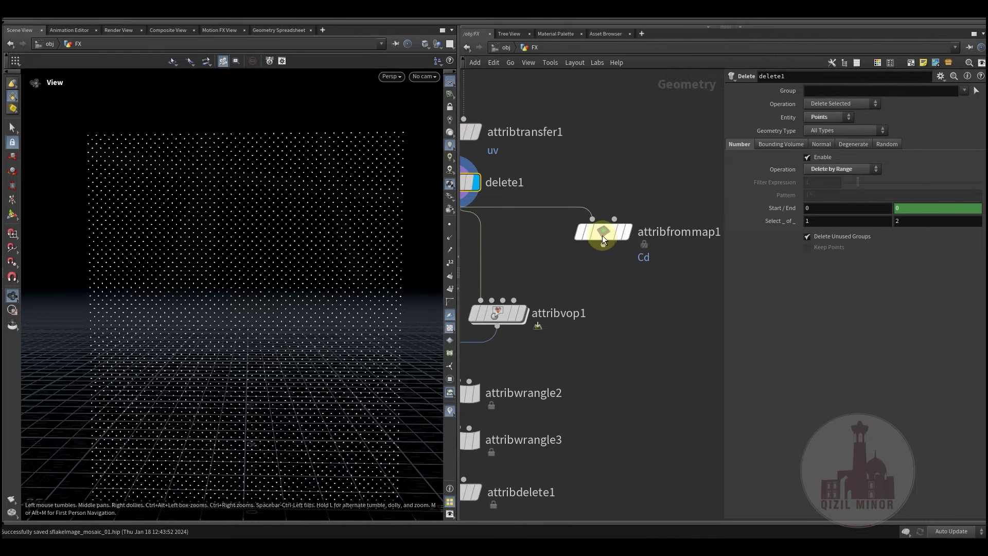
middle_drag(614, 236, 561, 238)
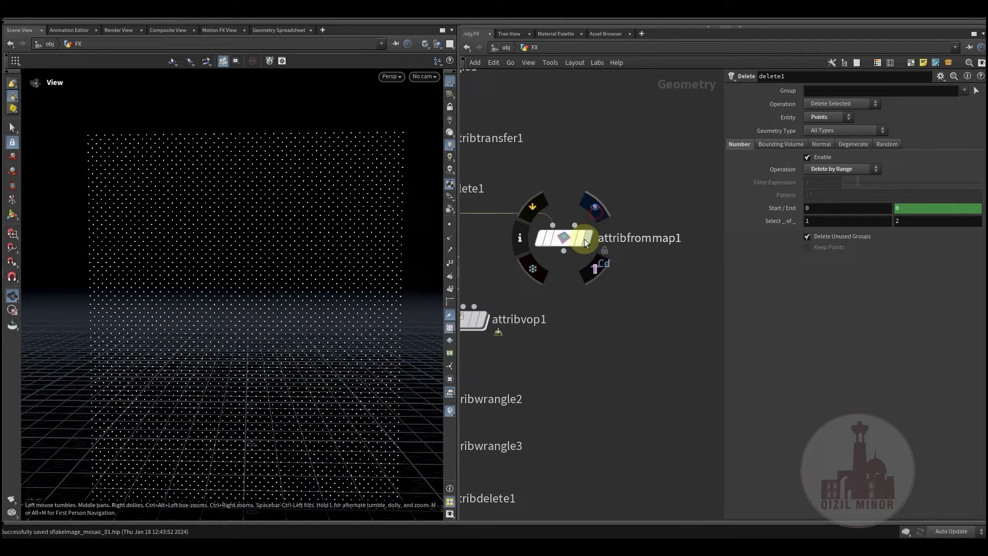
click(585, 243)
mouse_move(270, 294)
mouse_down()
mouse_move(236, 330)
mouse_move(265, 326)
mouse_up()
click(451, 78)
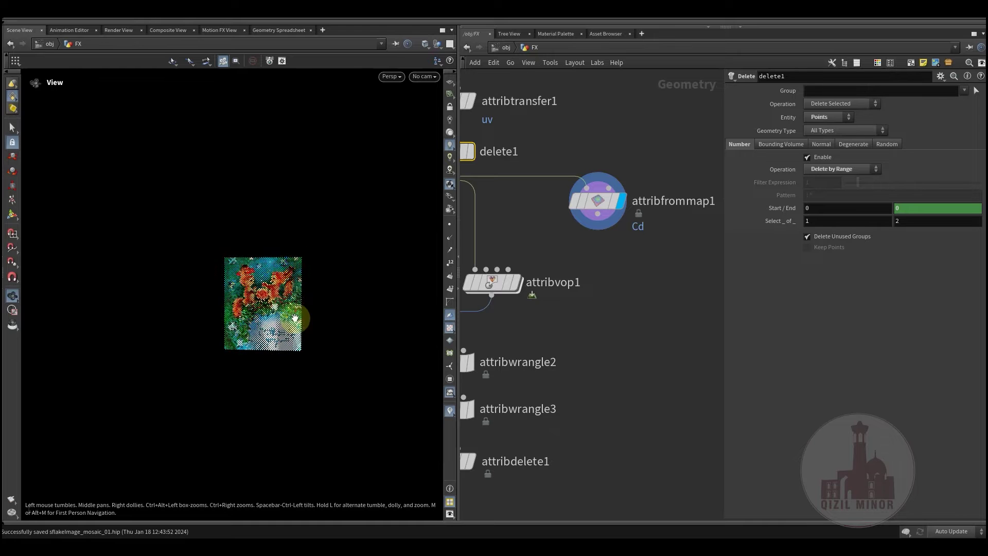
mouse_move(294, 292)
mouse_down()
mouse_move(347, 313)
mouse_move(327, 293)
mouse_move(306, 315)
mouse_up()
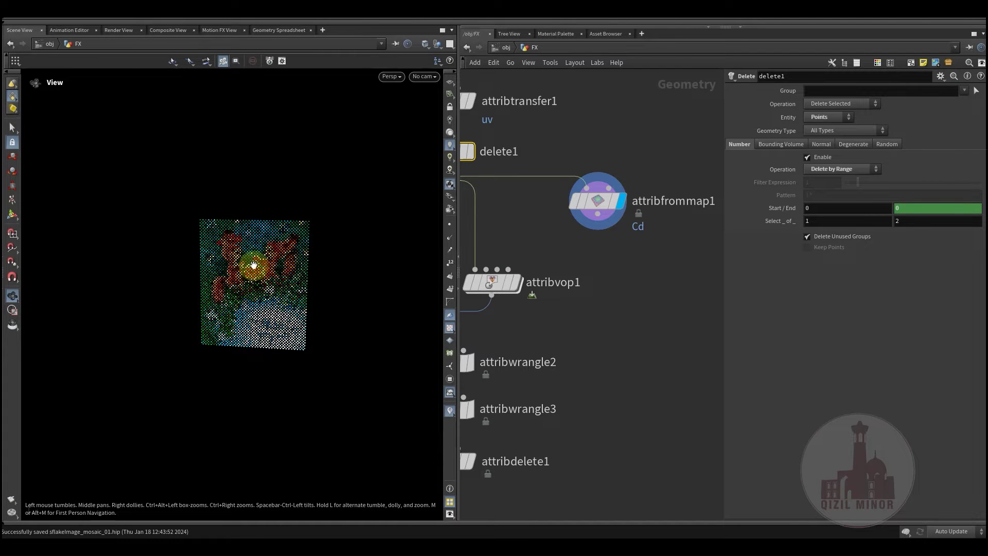
mouse_move(255, 266)
mouse_down()
mouse_move(284, 262)
mouse_move(253, 218)
mouse_up()
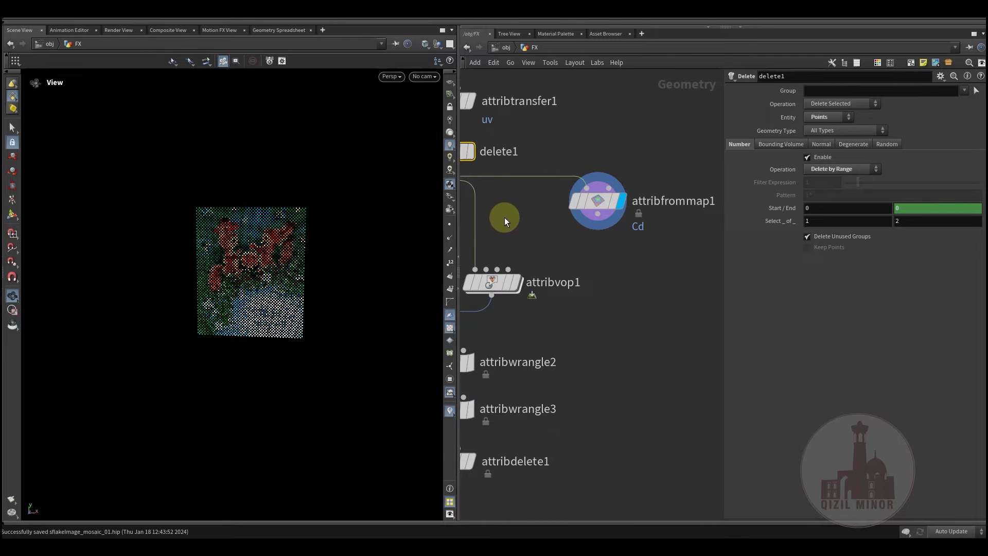
Center attribfrommap1 in the network and bring up its parameters
middle_drag(504, 217, 561, 238)
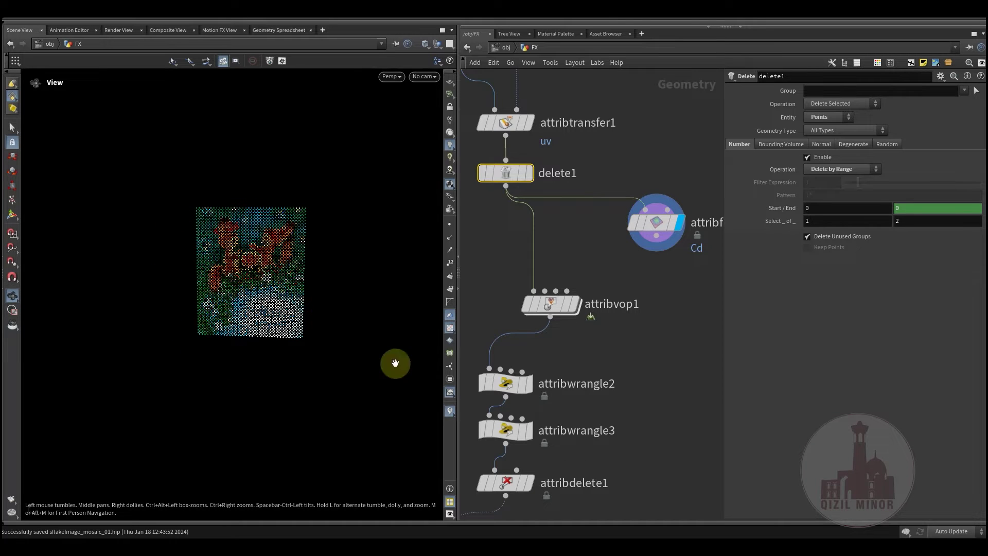
middle_drag(618, 263, 539, 274)
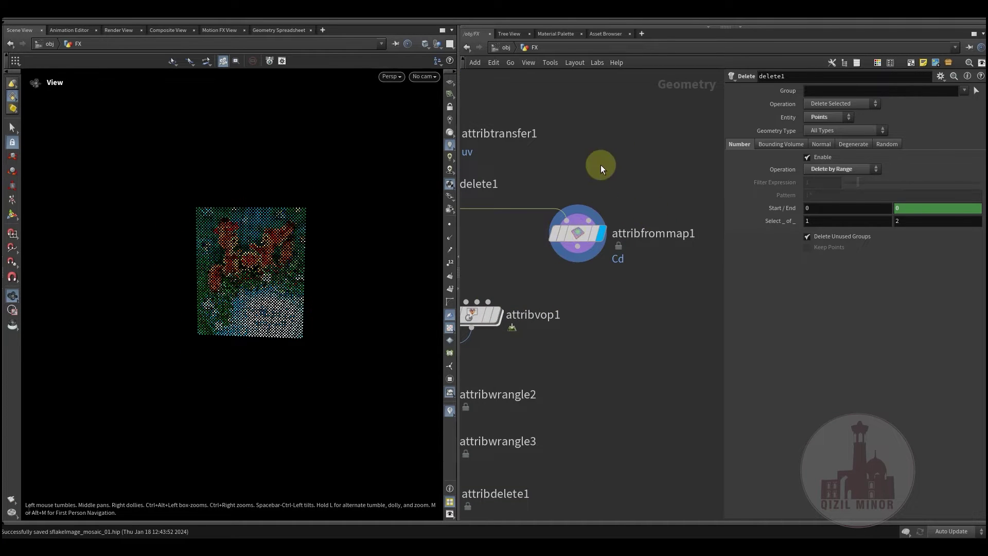
middle_drag(589, 316, 609, 335)
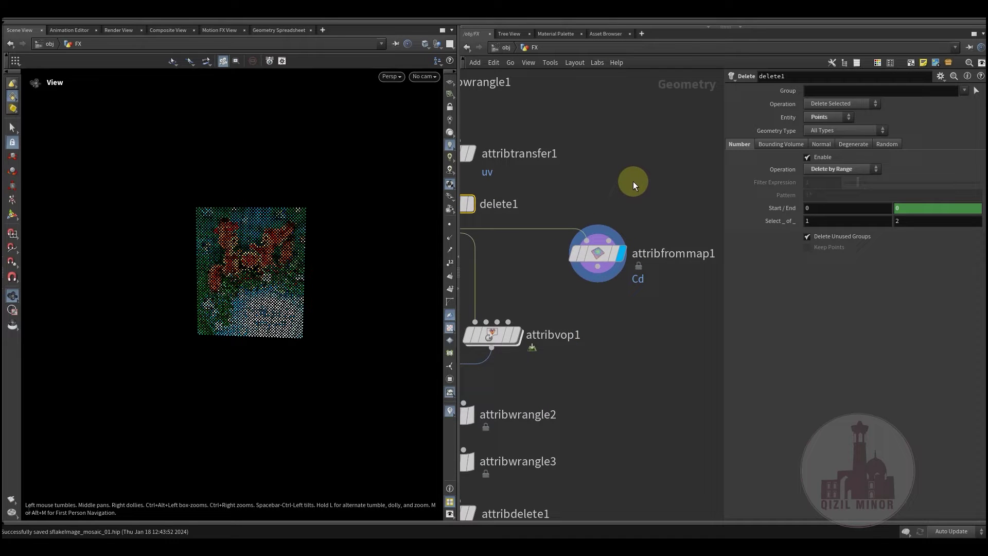
click(614, 268)
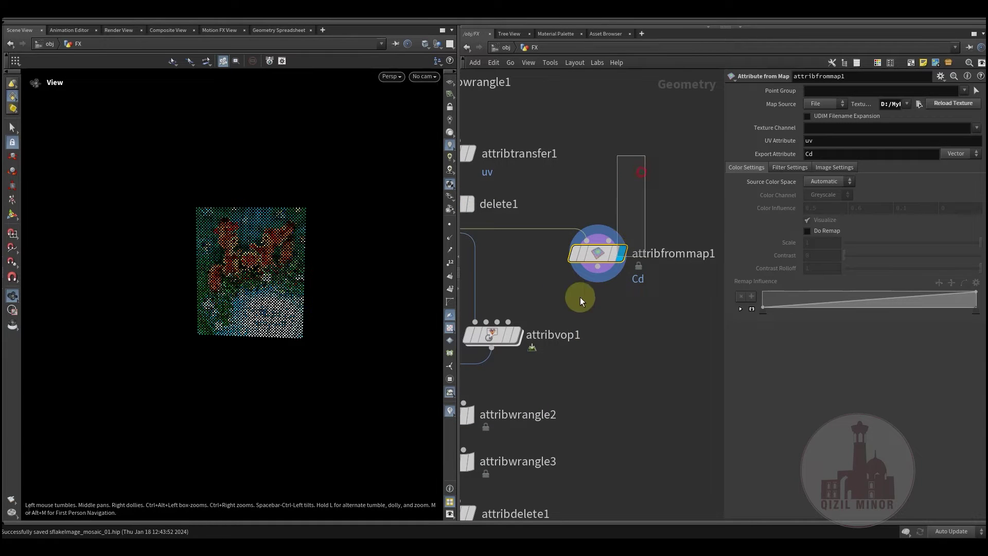
middle_drag(626, 309, 621, 293)
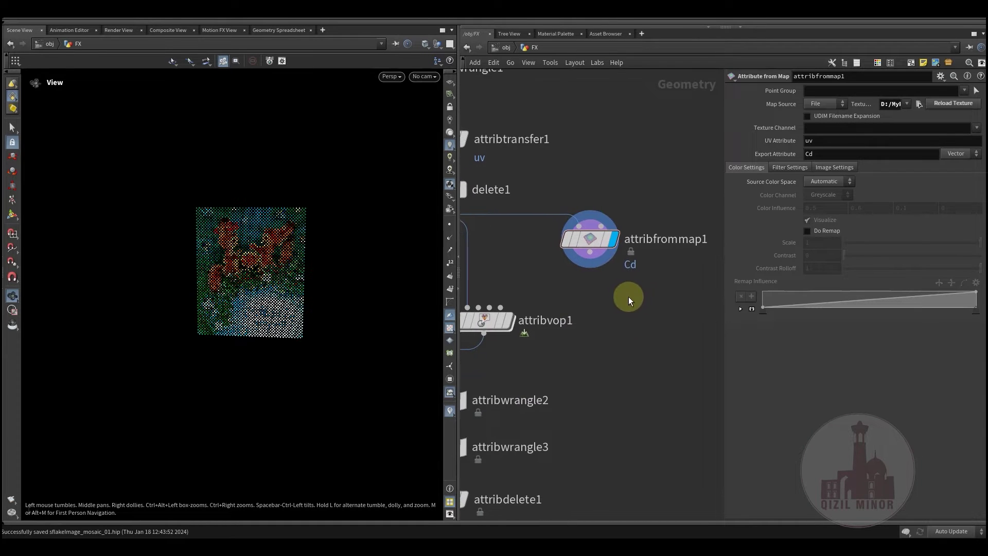
drag(631, 176, 632, 163)
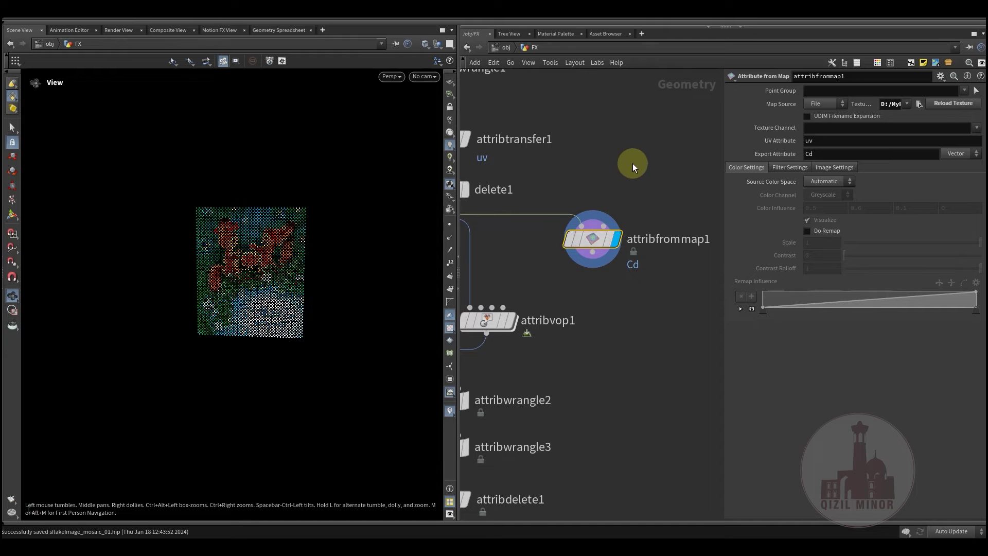
drag(547, 289, 636, 164)
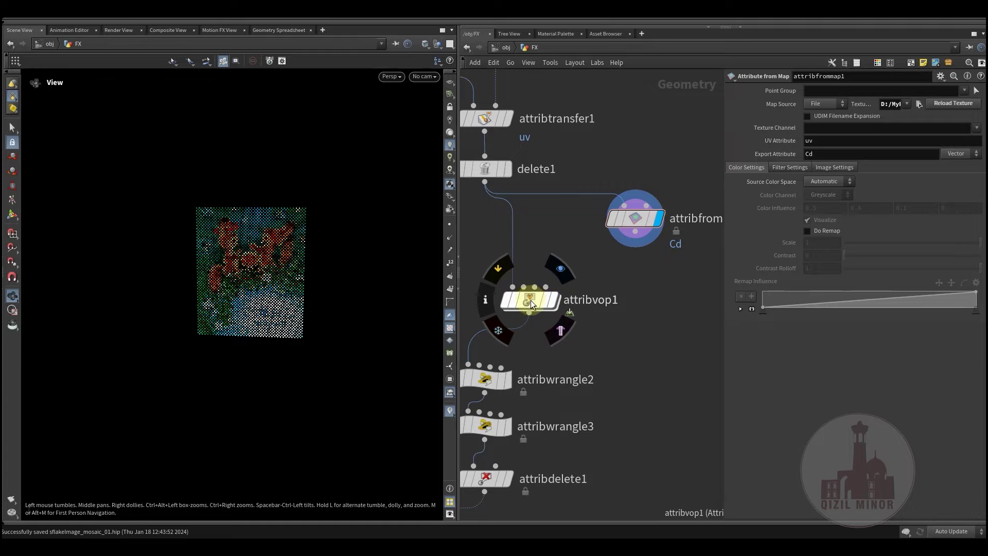
Display attribvop1's Santa mosaic, dive inside, nudge vectofloat1 up, and select colormap1
click(532, 303)
double_click(537, 269)
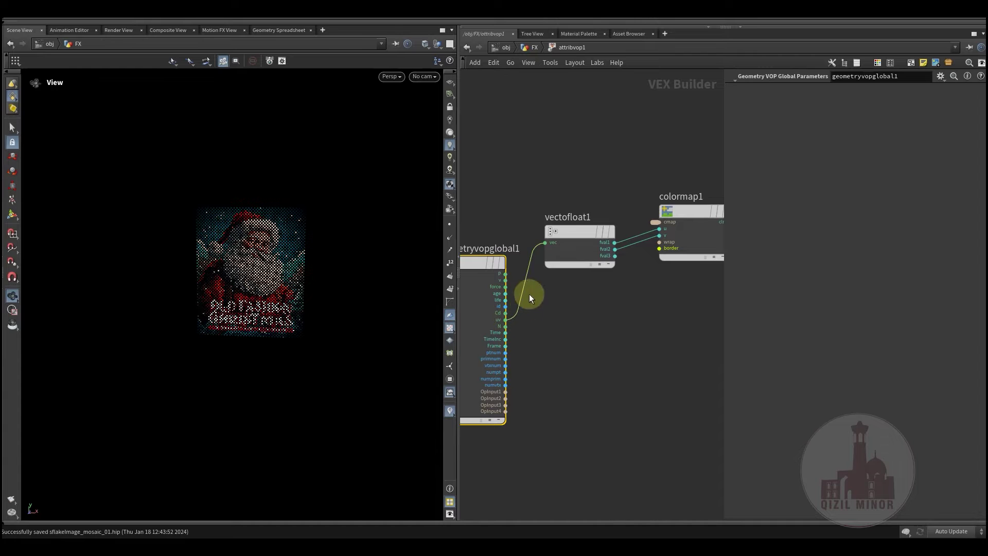
drag(570, 236, 577, 221)
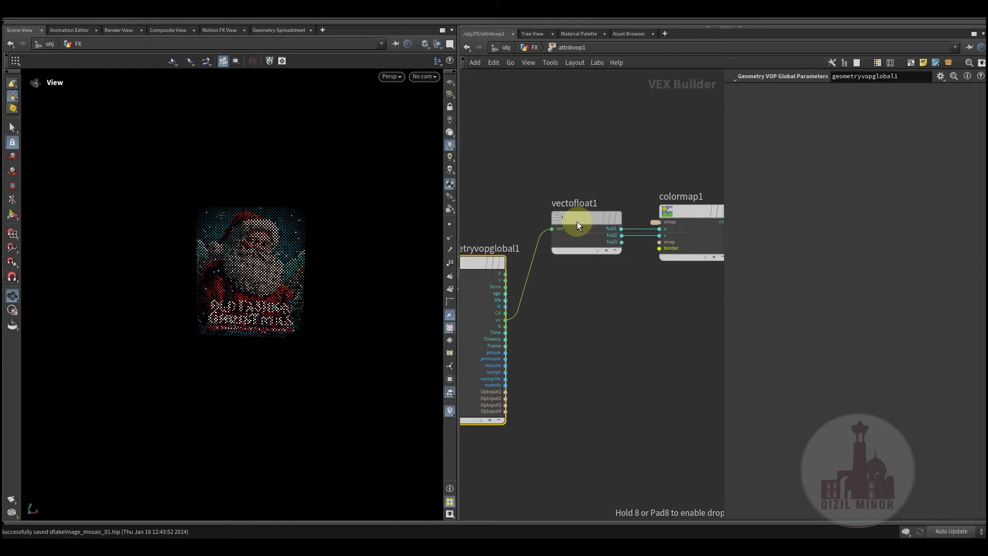
click(622, 233)
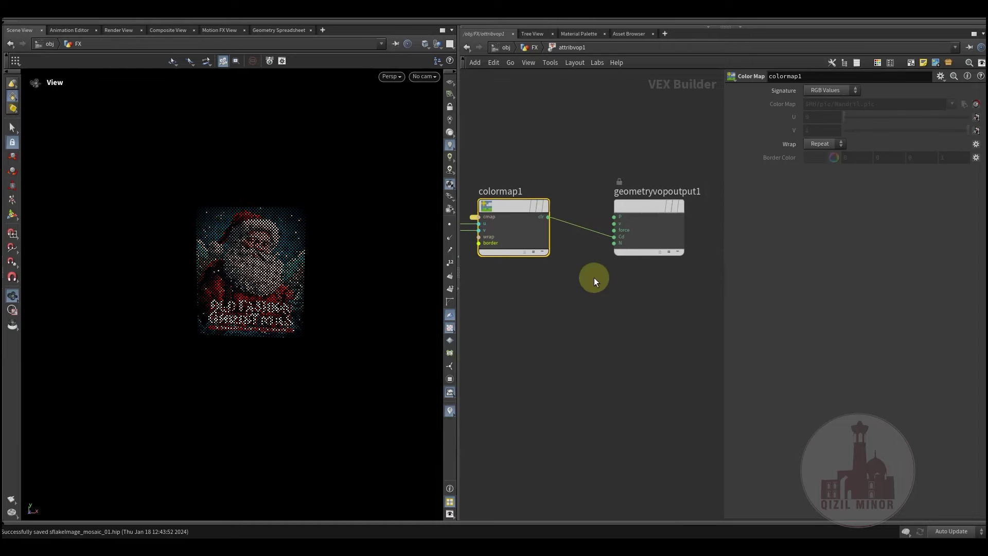
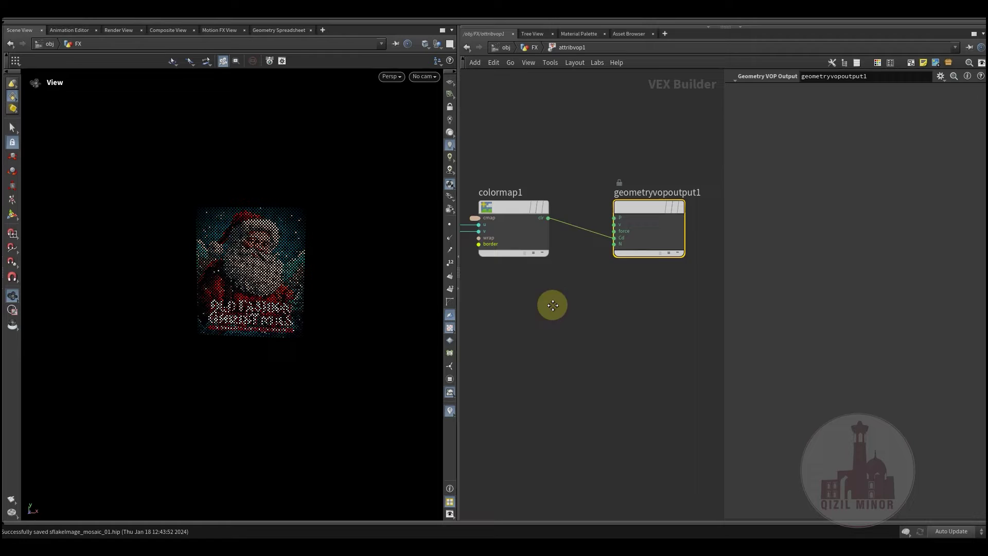
Inspect colormap1 and its float input, then return up to the /obj/FX network
click(541, 236)
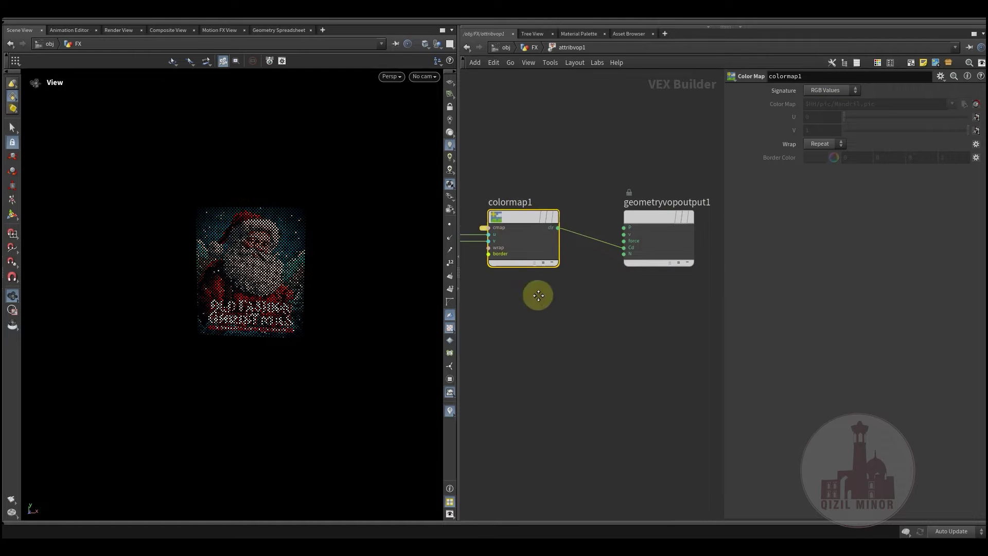
middle_drag(539, 296, 592, 305)
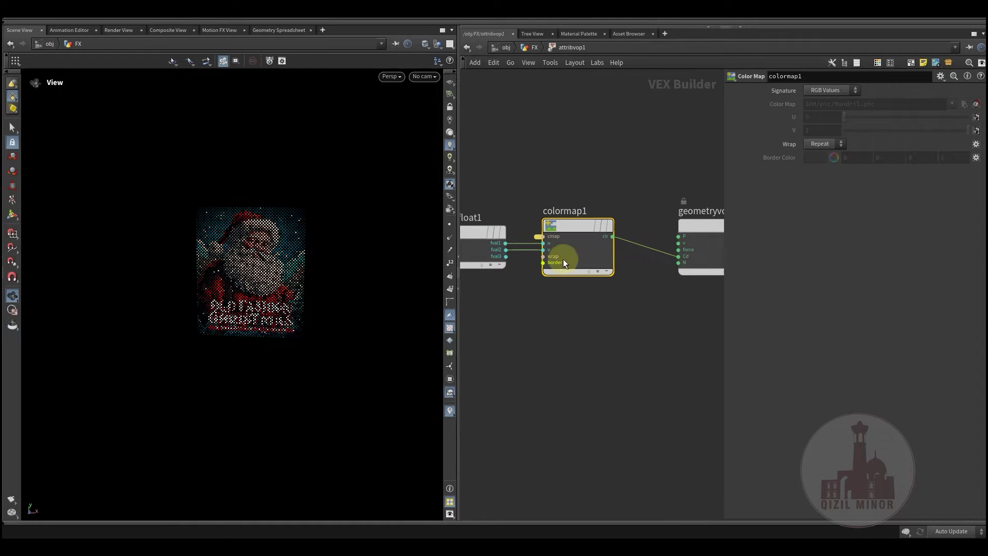
click(532, 48)
Try the first folder image, the Santa postcard and 1989-3-3.jpg as the colour map
click(855, 288)
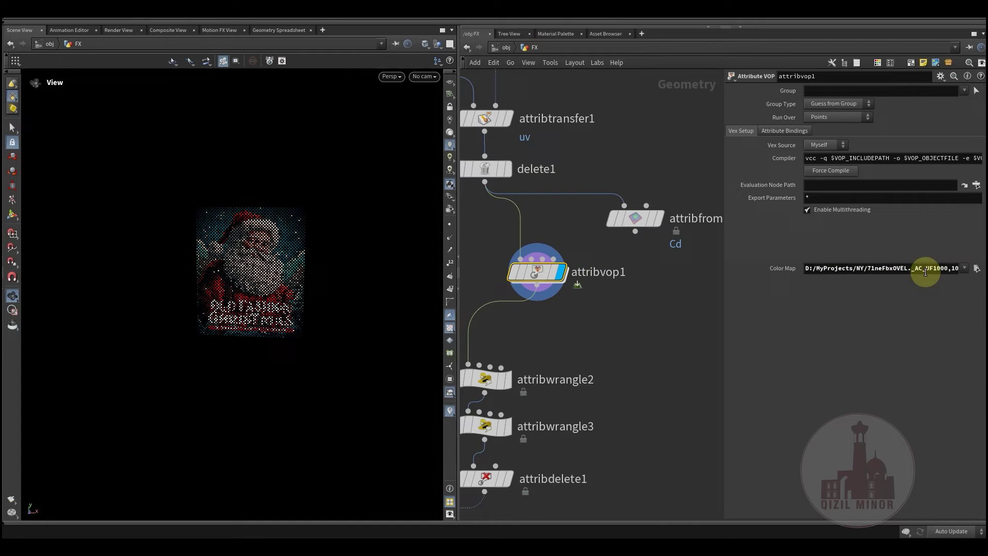
click(976, 268)
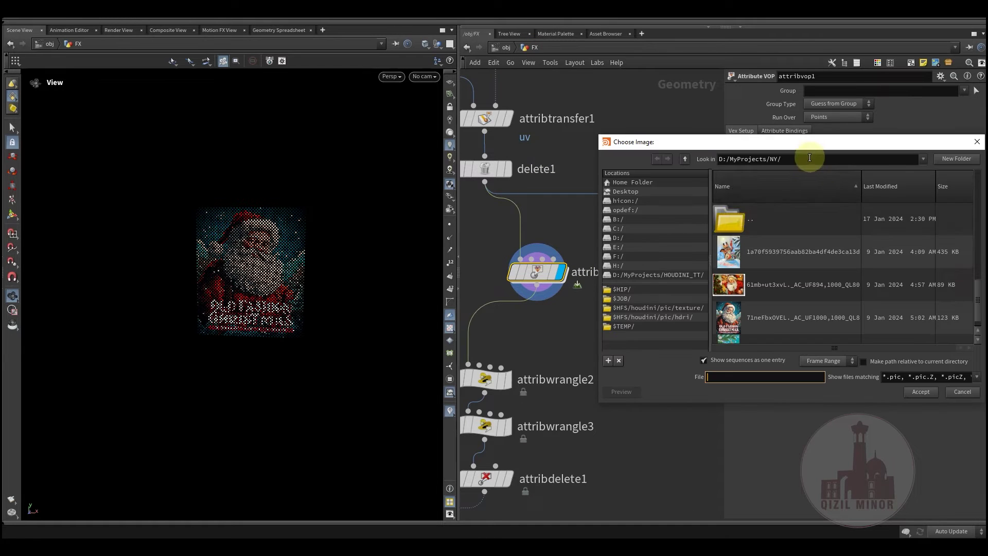
double_click(733, 250)
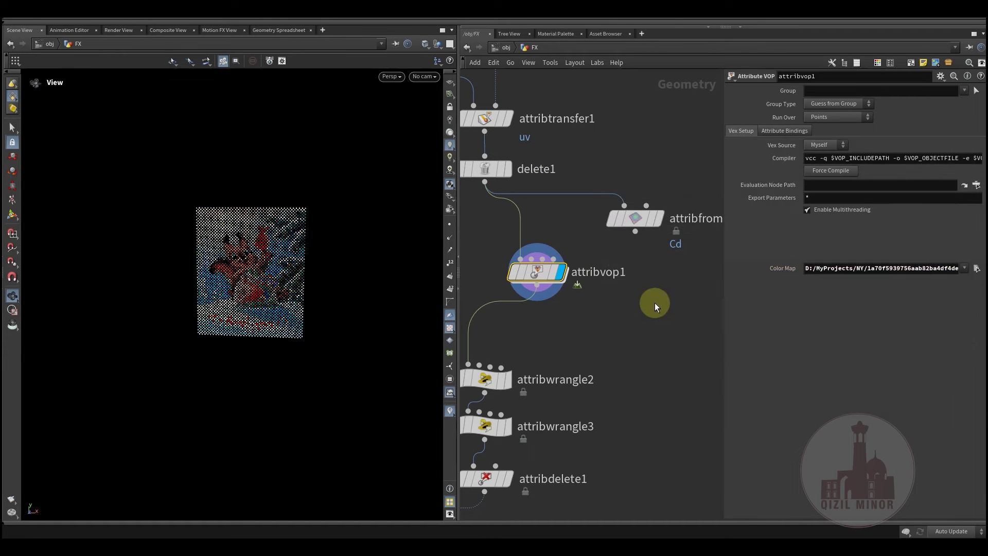
click(977, 269)
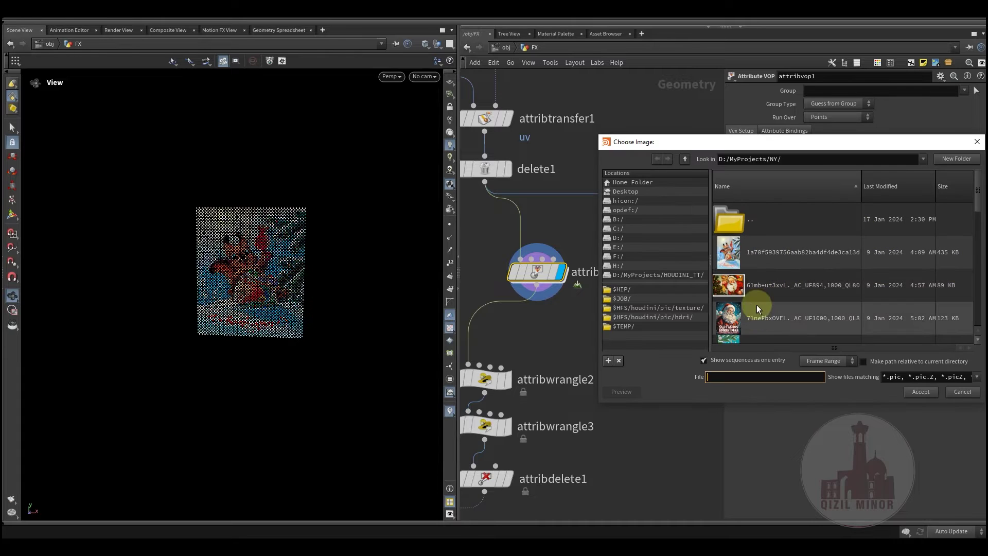
click(736, 291)
double_click(735, 293)
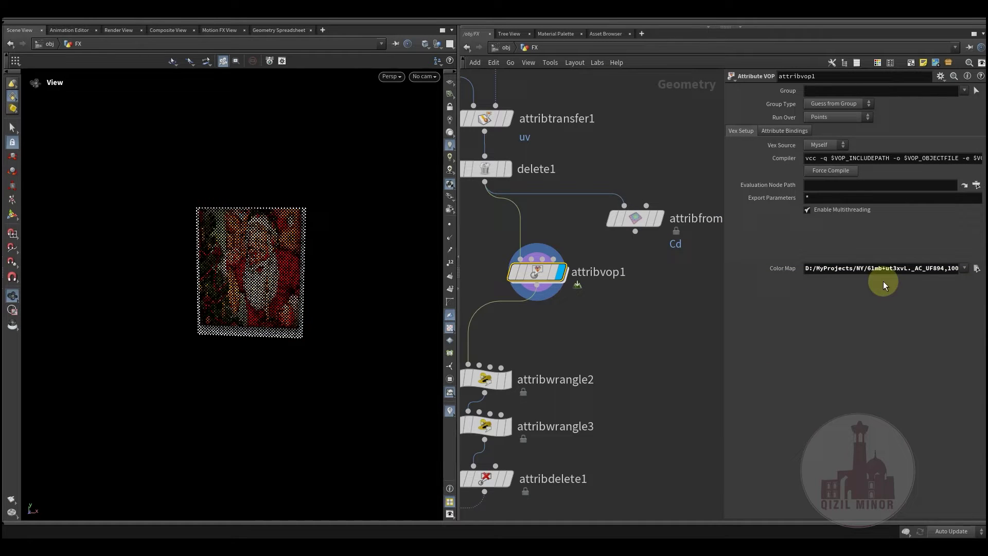
click(976, 268)
scroll(788, 277, down, 2)
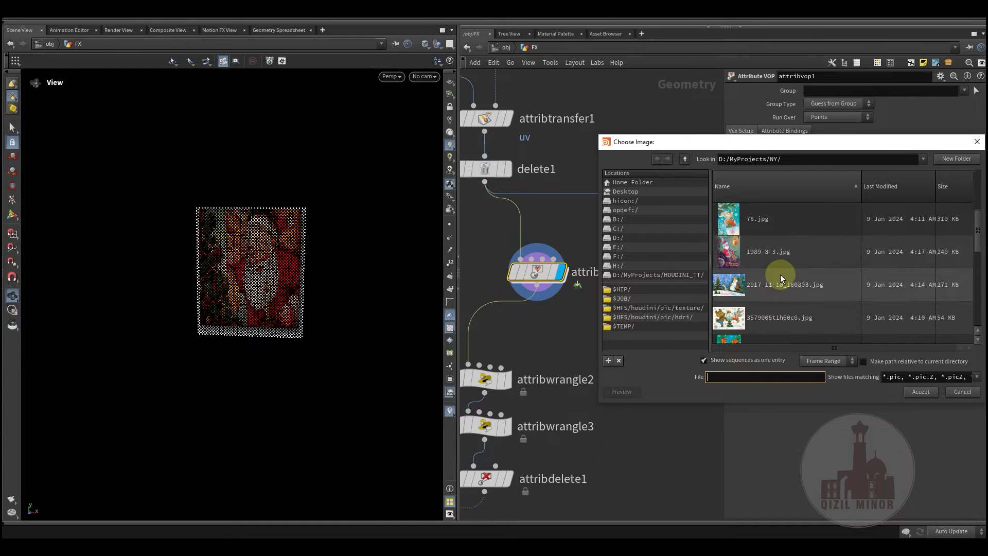
click(720, 247)
double_click(721, 246)
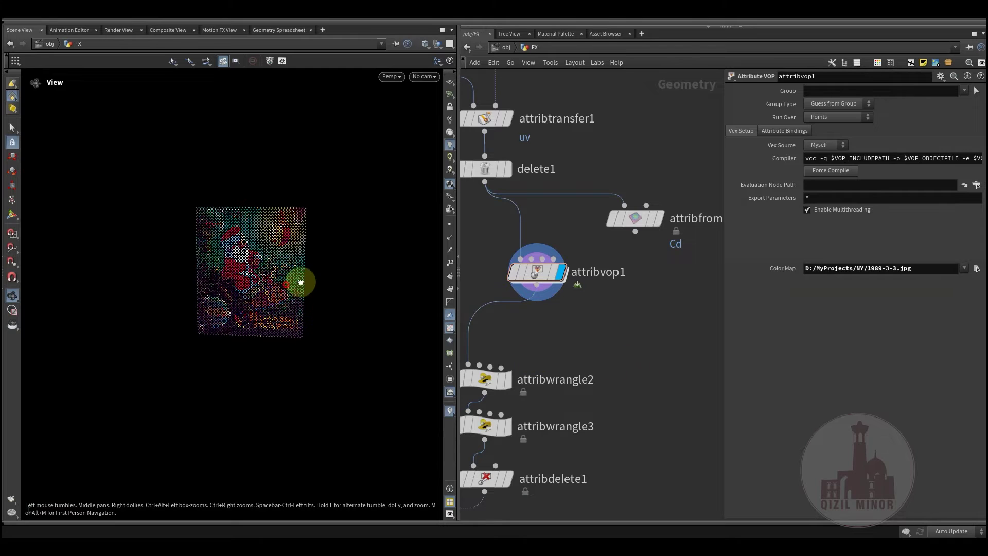
Settle on D:/MyProjects/NY/78.jpg as the colour map and inspect the resulting mosaic
click(976, 269)
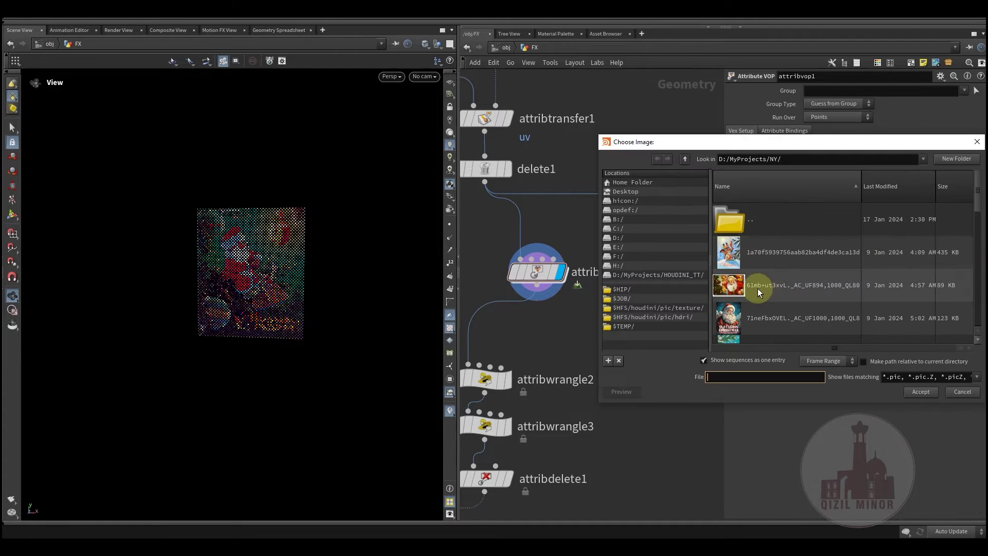
scroll(758, 288, down, 3)
click(737, 292)
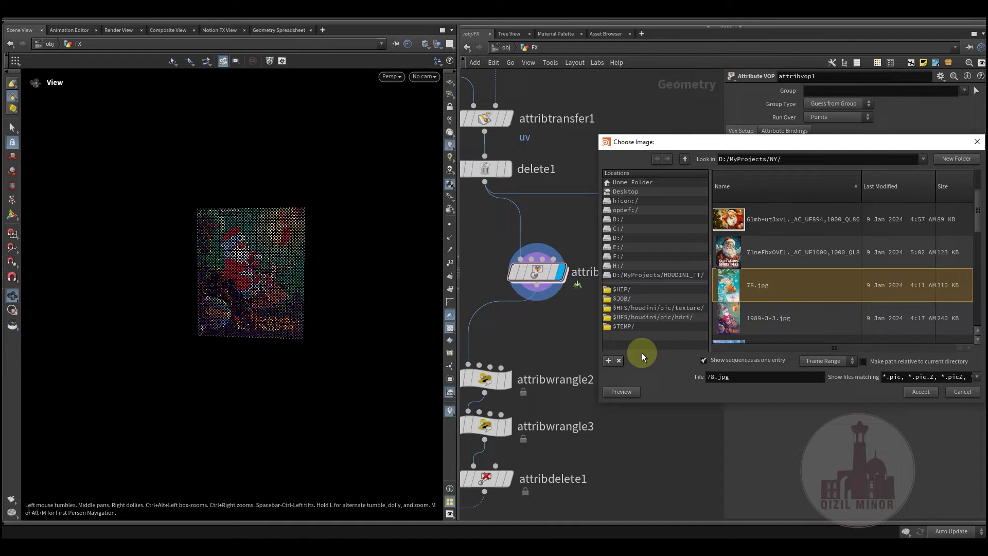
click(919, 391)
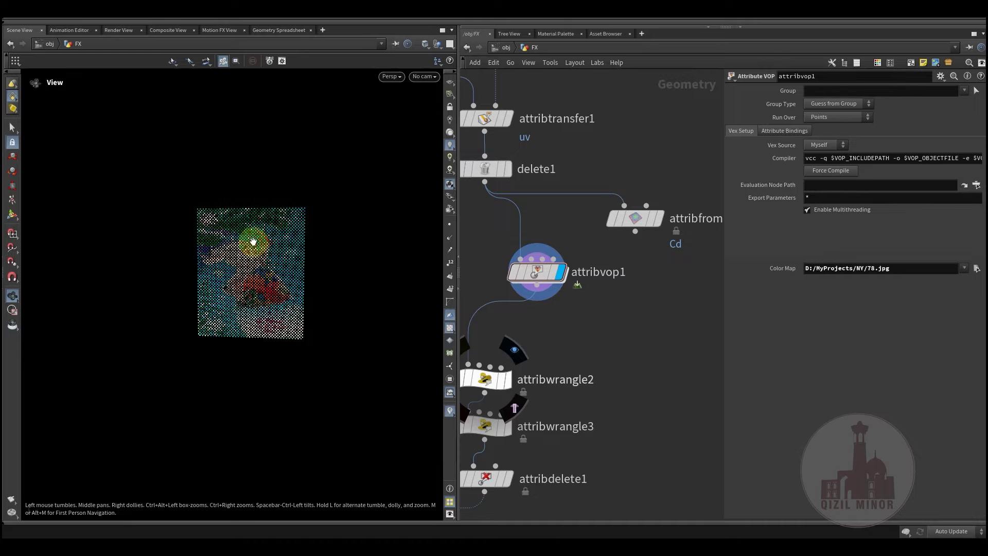
mouse_move(229, 301)
right_down()
mouse_move(281, 304)
mouse_move(199, 311)
right_up()
middle_drag(199, 312, 261, 267)
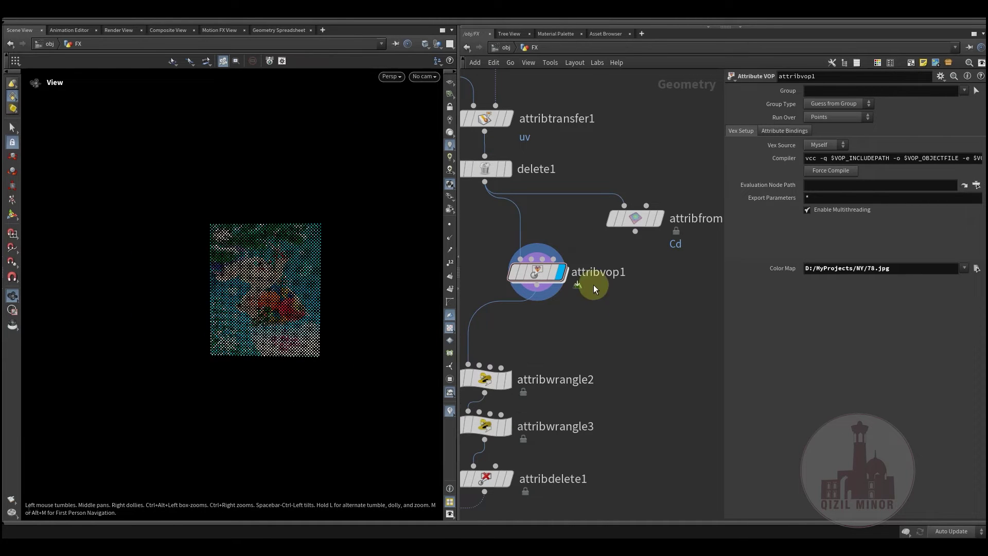
click(976, 269)
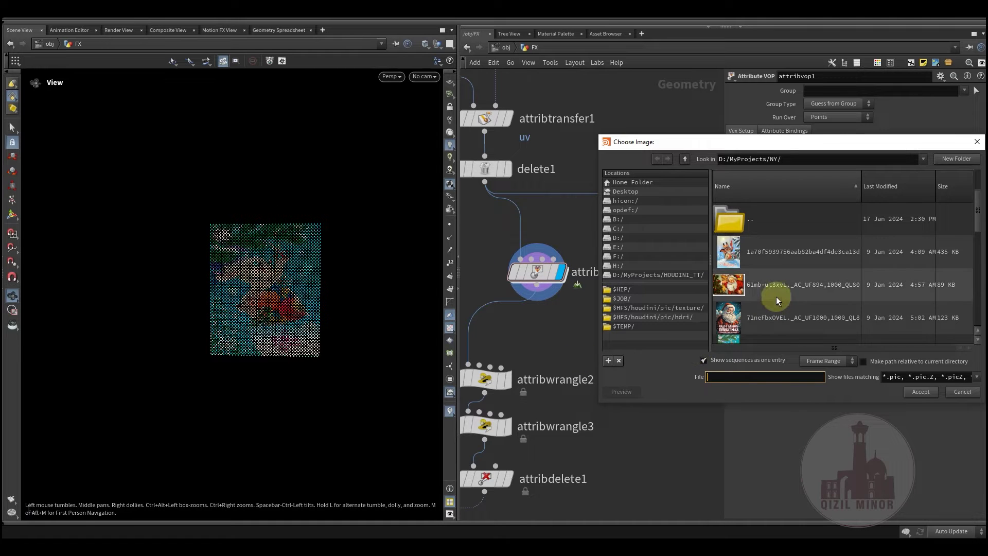
scroll(747, 300, down, 2)
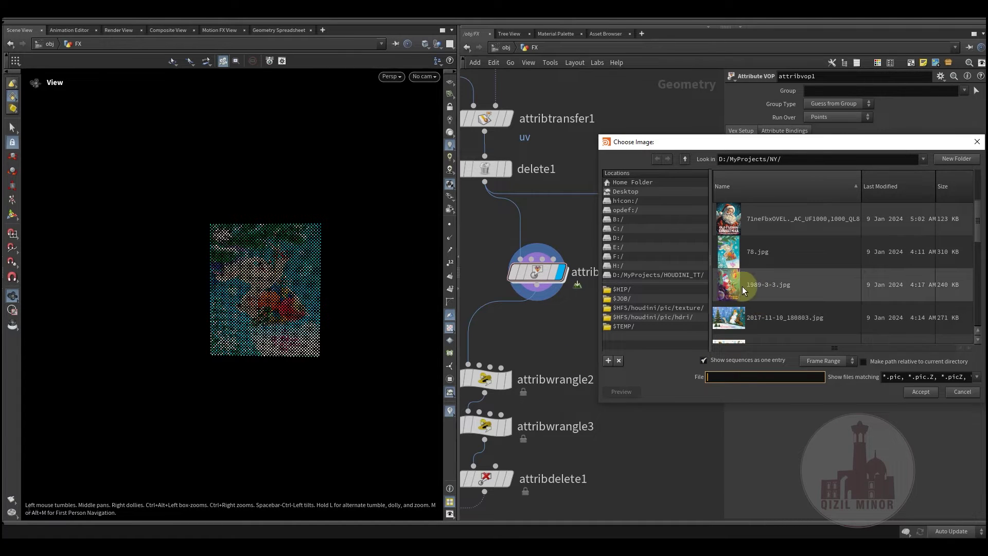
click(976, 142)
middle_drag(683, 128, 683, 392)
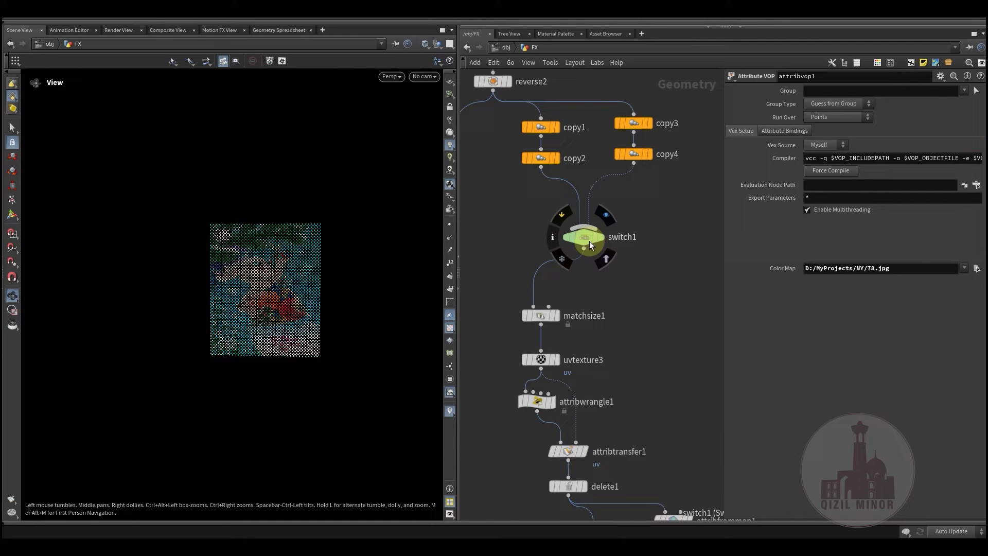
Set switch1's Select Input to 1 and inspect the denser 78.jpg mosaic in perspective
click(586, 240)
drag(846, 91, 858, 91)
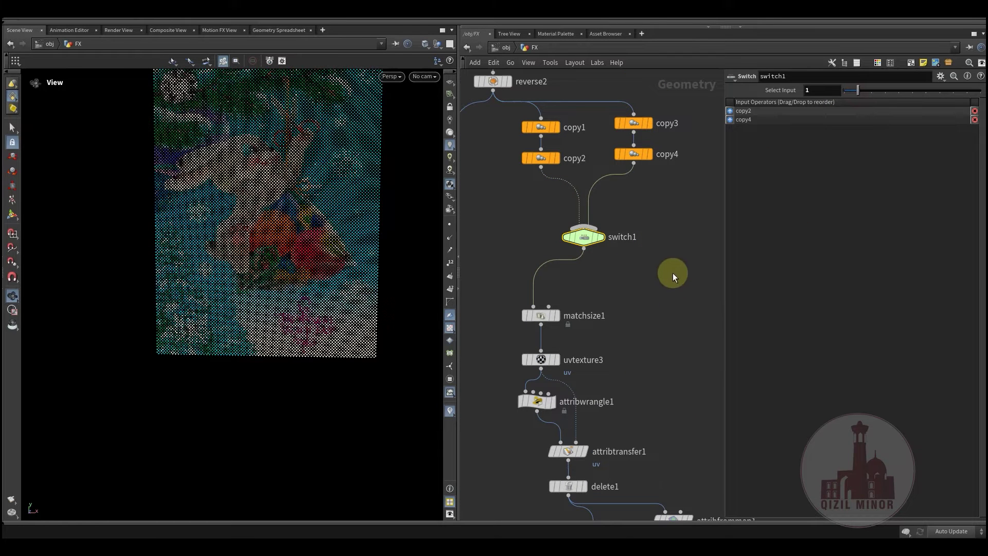
middle_drag(687, 348, 599, 199)
scroll(618, 206, down, 2)
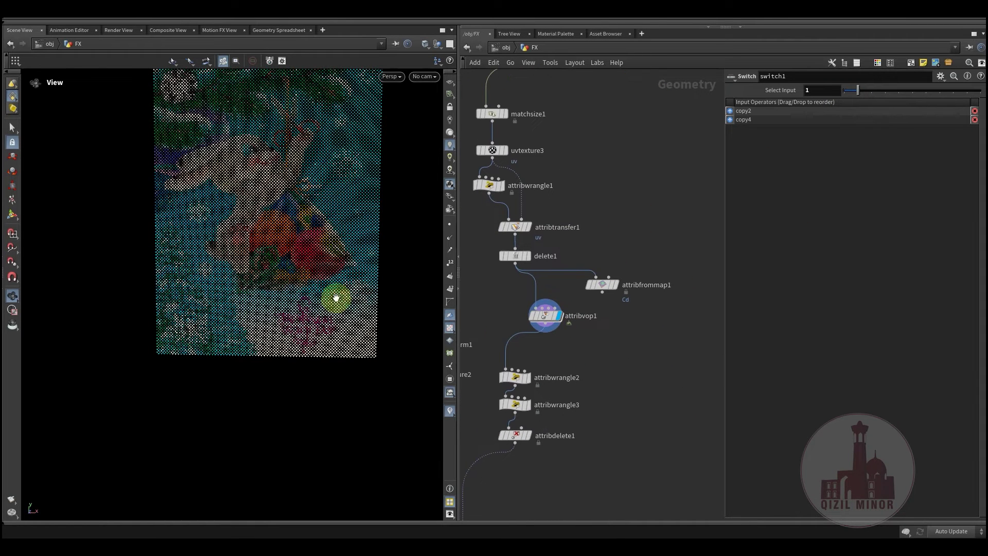
mouse_move(315, 227)
middle_down()
mouse_move(292, 294)
mouse_move(273, 272)
middle_up()
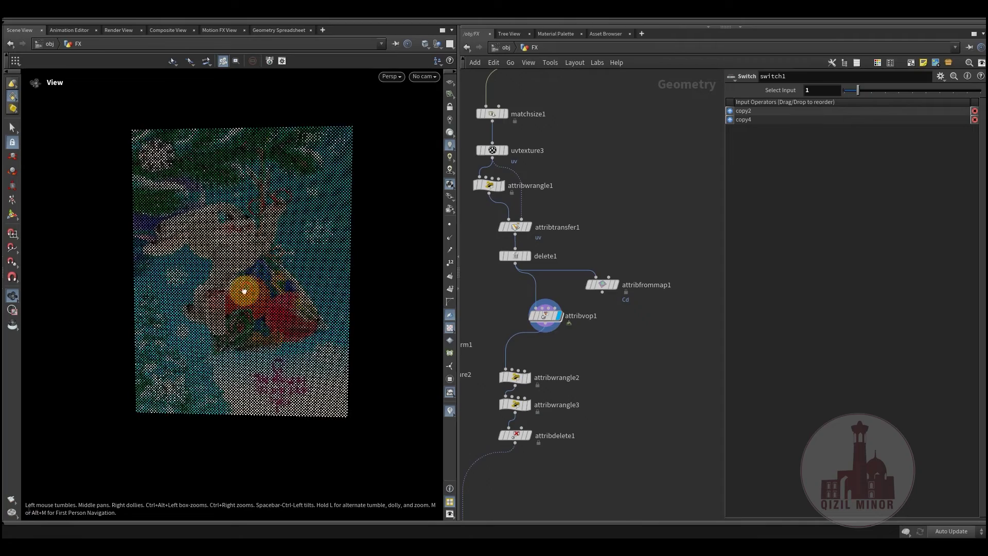
right_drag(272, 271, 256, 288)
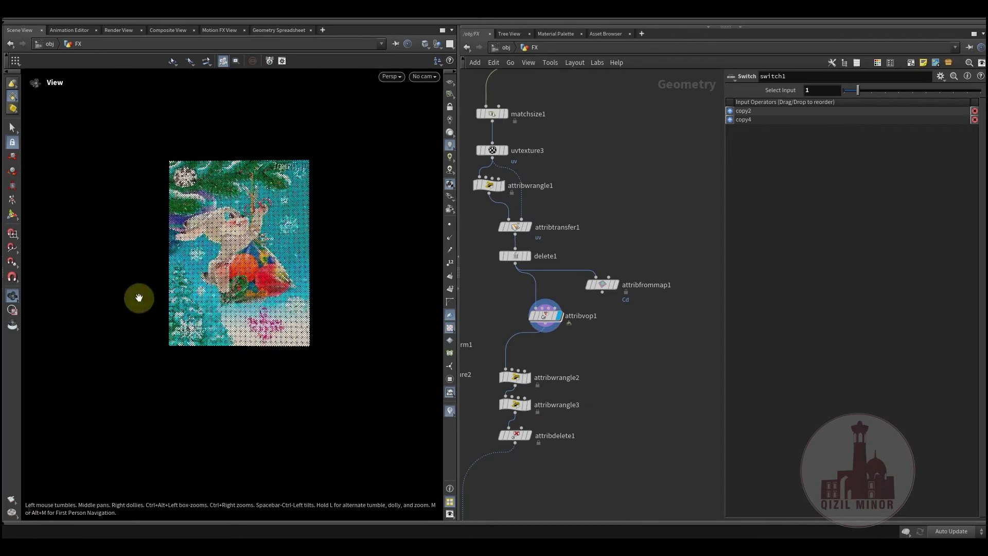
drag(139, 298, 218, 220)
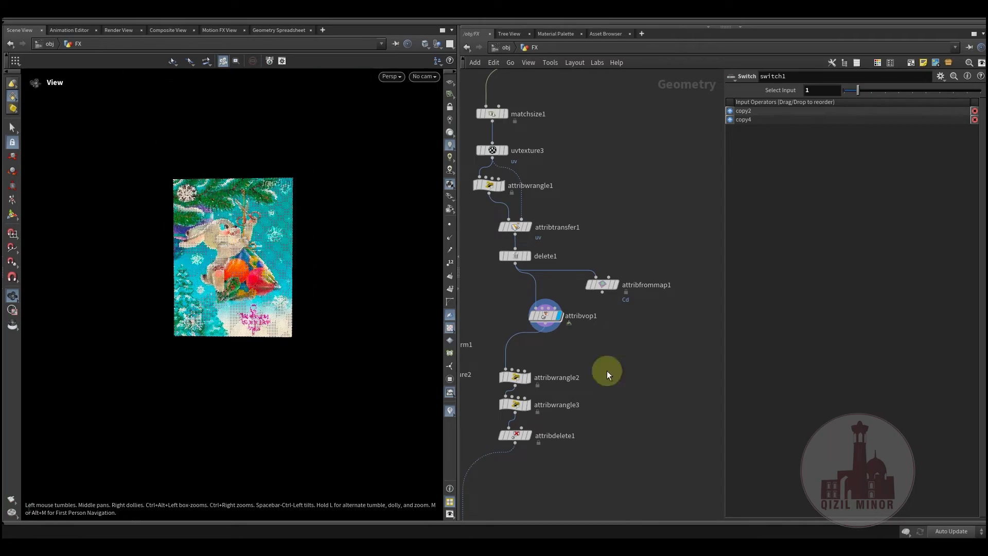
click(547, 316)
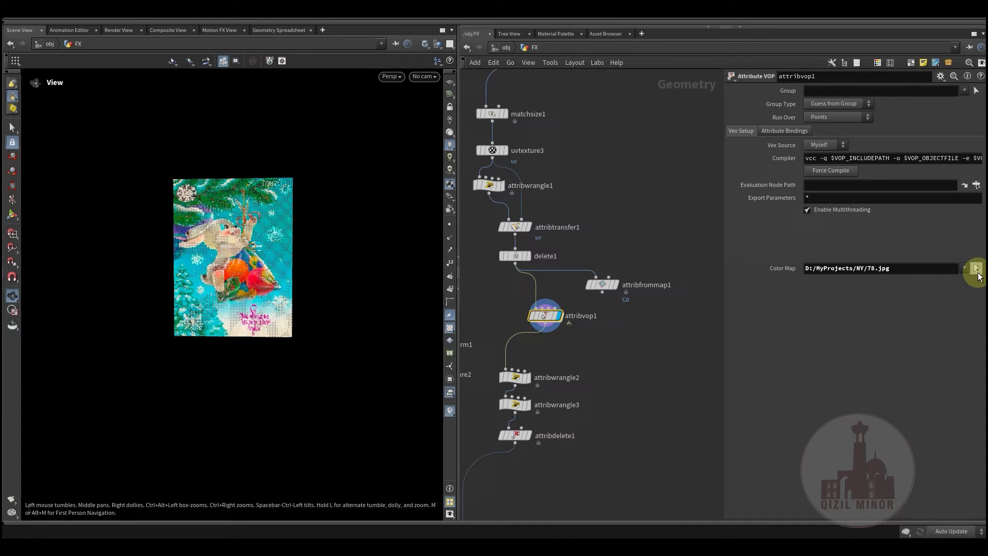
Load 105917759_91.jpg as the colour map and view the squirrel mosaic in perspective
click(976, 269)
scroll(784, 298, down, 2)
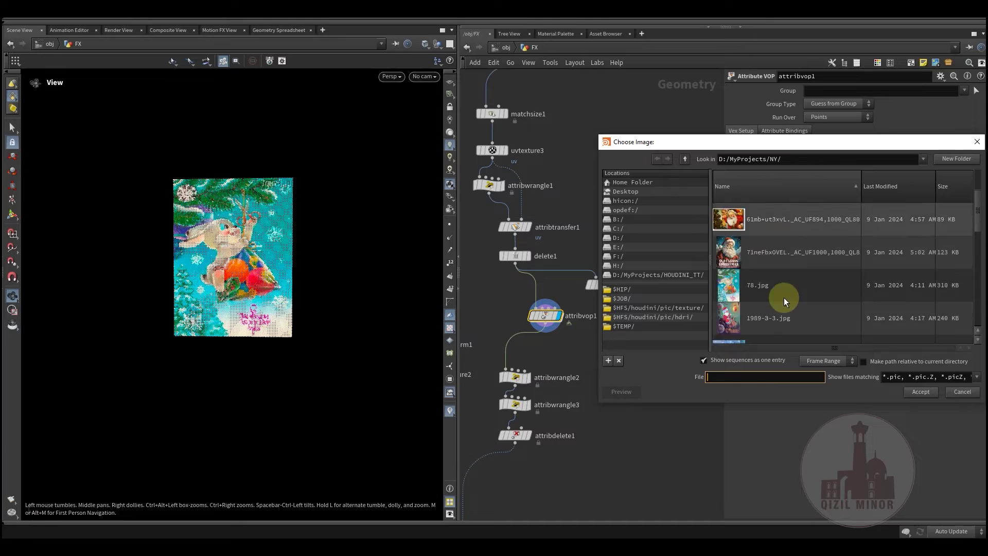
scroll(784, 297, down, 2)
scroll(784, 297, down, 2)
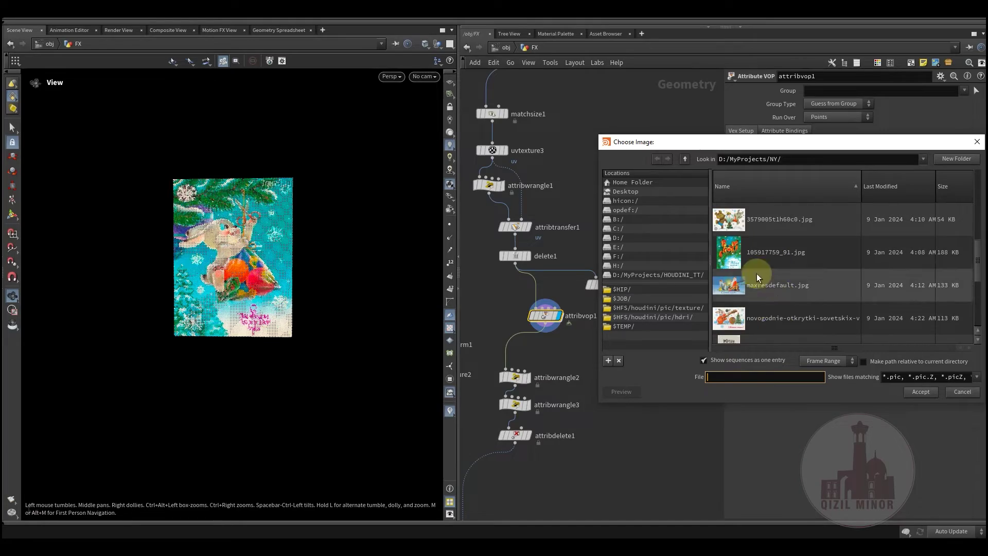
double_click(757, 255)
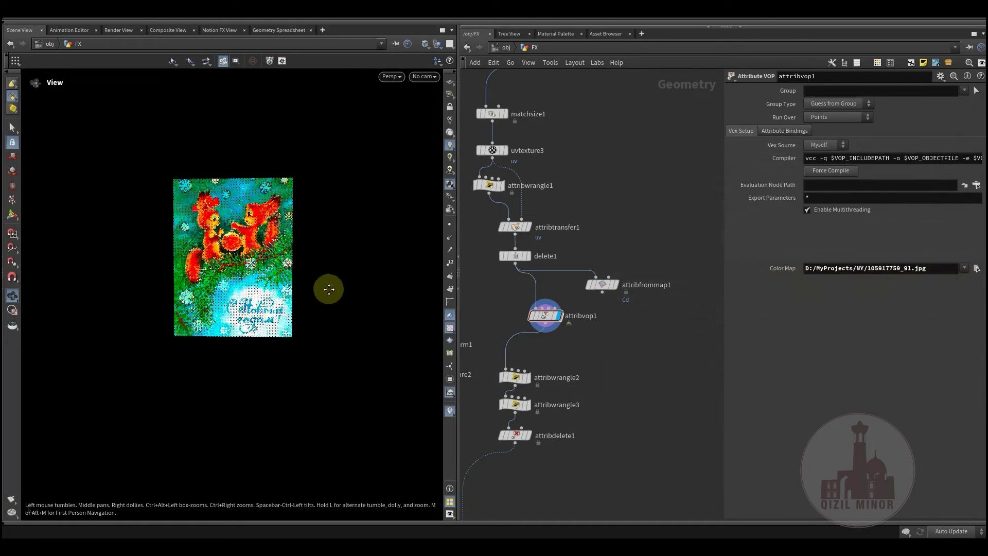
scroll(315, 304, up, 2)
scroll(327, 276, up, 5)
scroll(327, 289, down, 2)
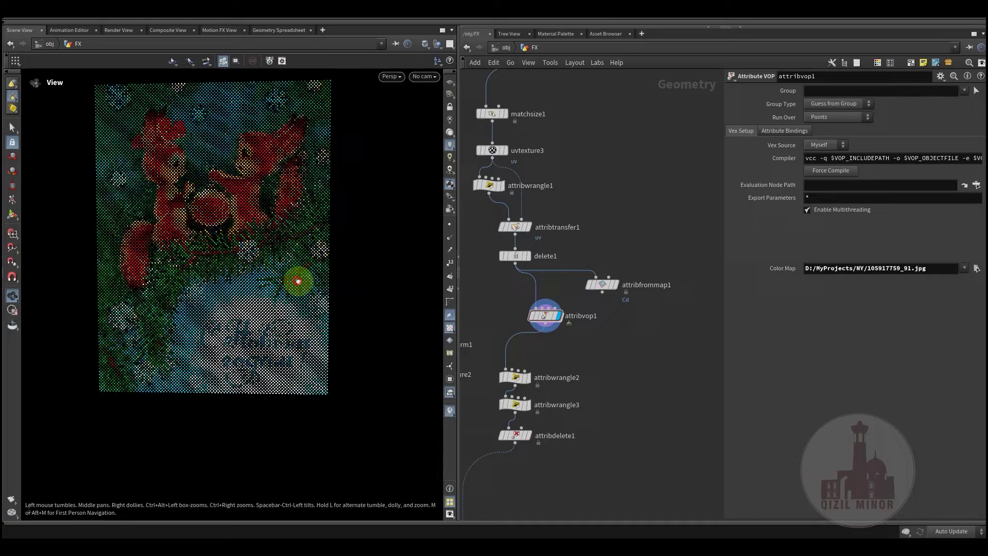
scroll(320, 281, down, 3)
mouse_move(321, 281)
mouse_down()
mouse_move(292, 268)
mouse_move(283, 281)
mouse_move(296, 276)
mouse_up()
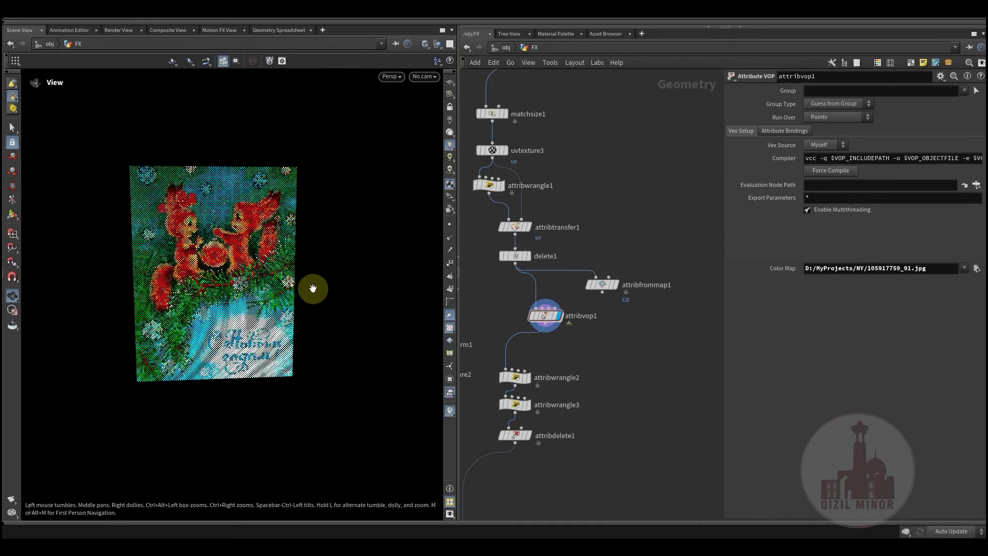
Switch the colour map to the Santa postcard 1989-3-3.jpg
click(976, 268)
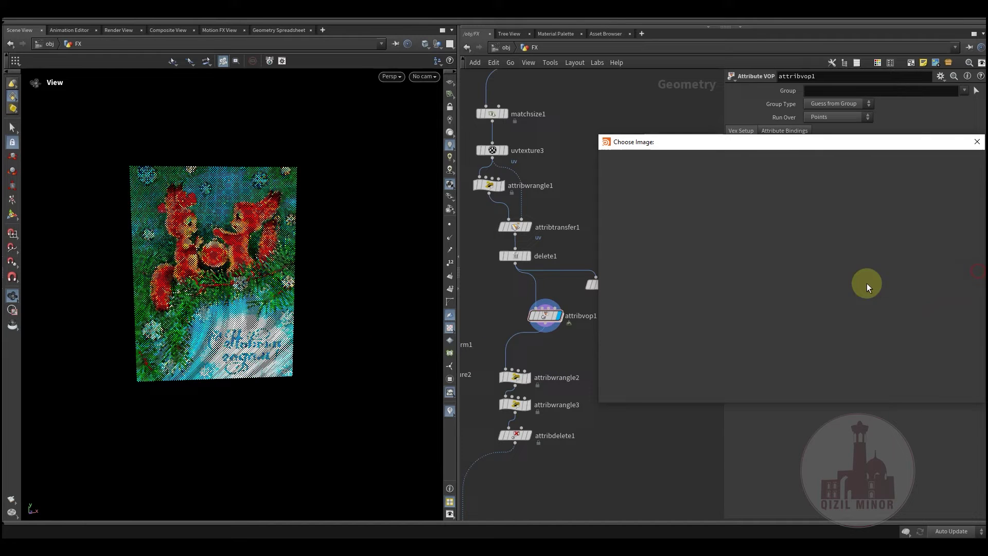
scroll(749, 279, down, 1)
click(730, 234)
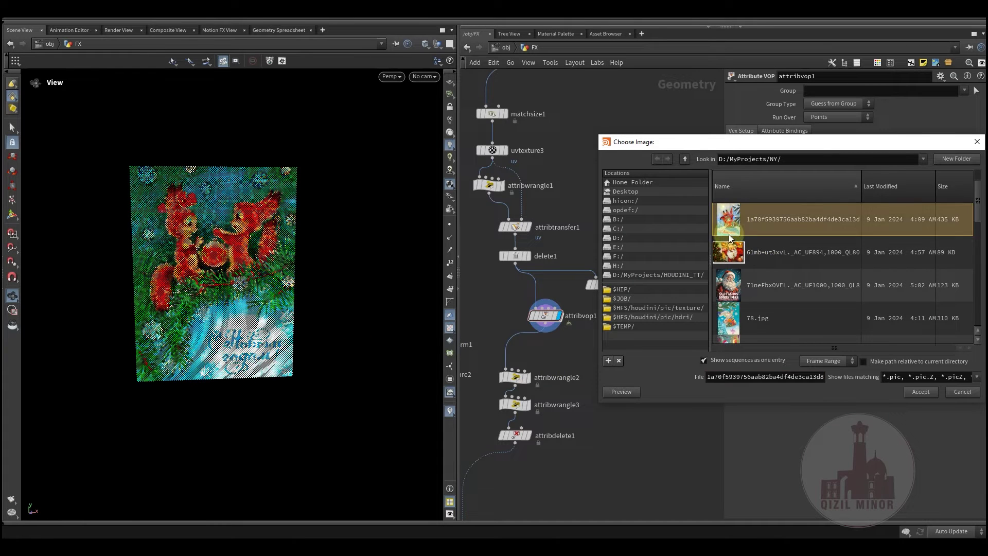
scroll(753, 309, down, 2)
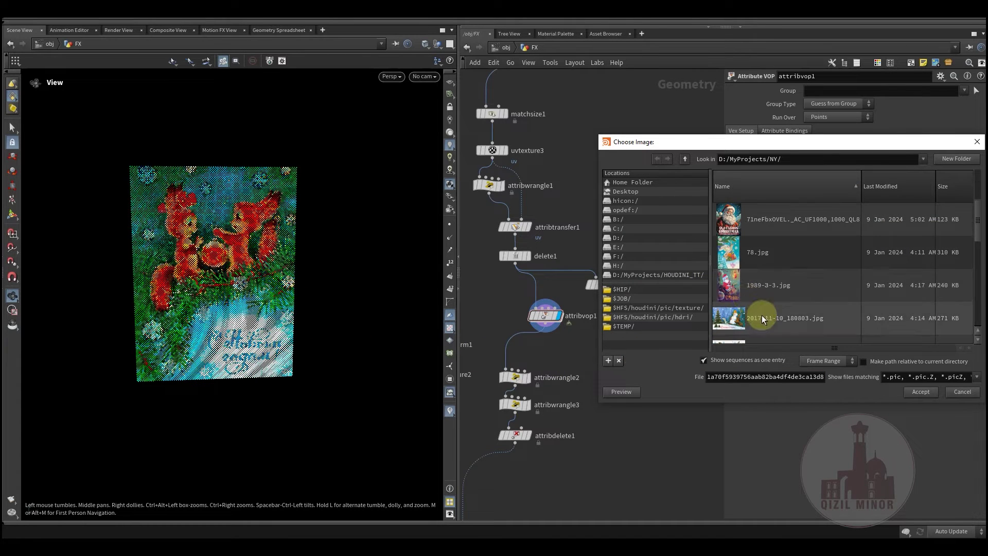
click(730, 291)
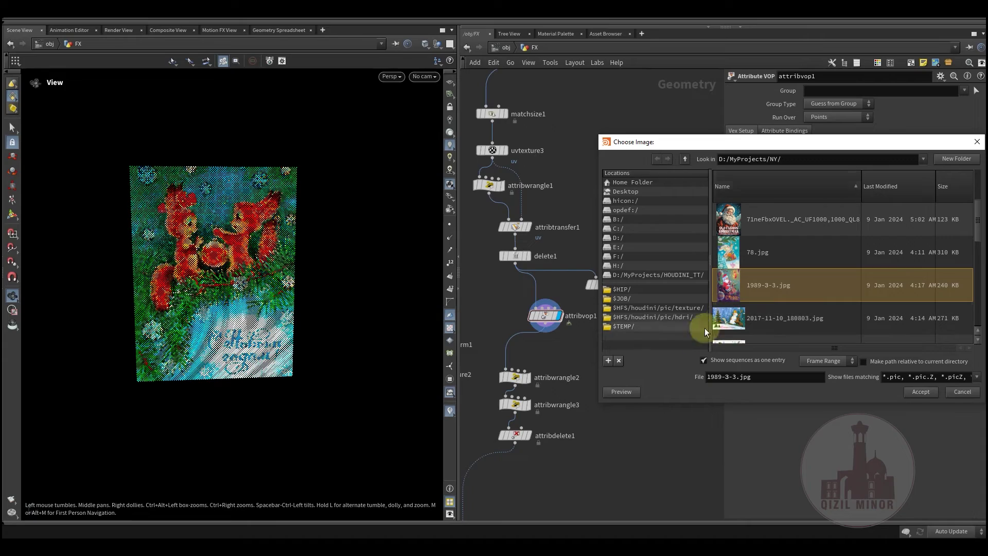
click(921, 391)
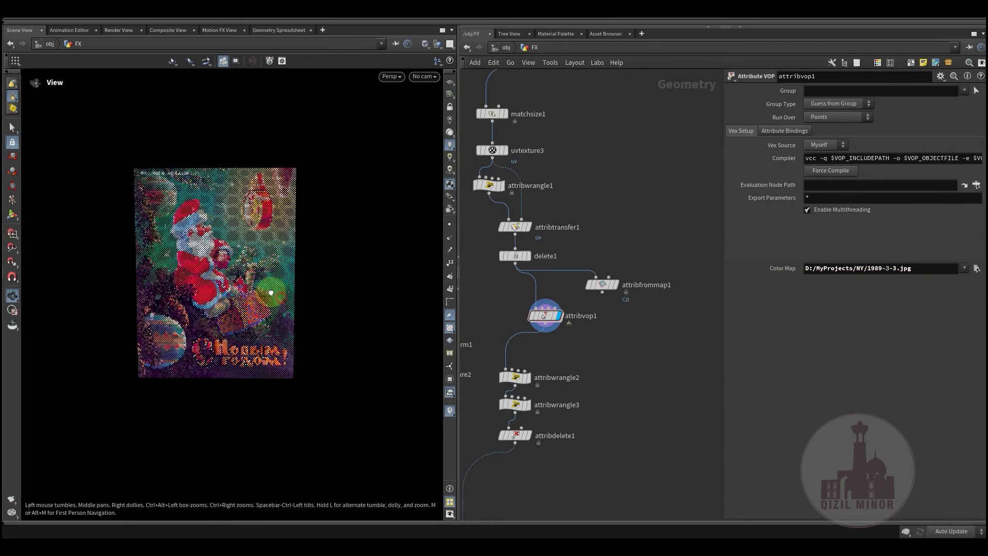
scroll(293, 274, up, 3)
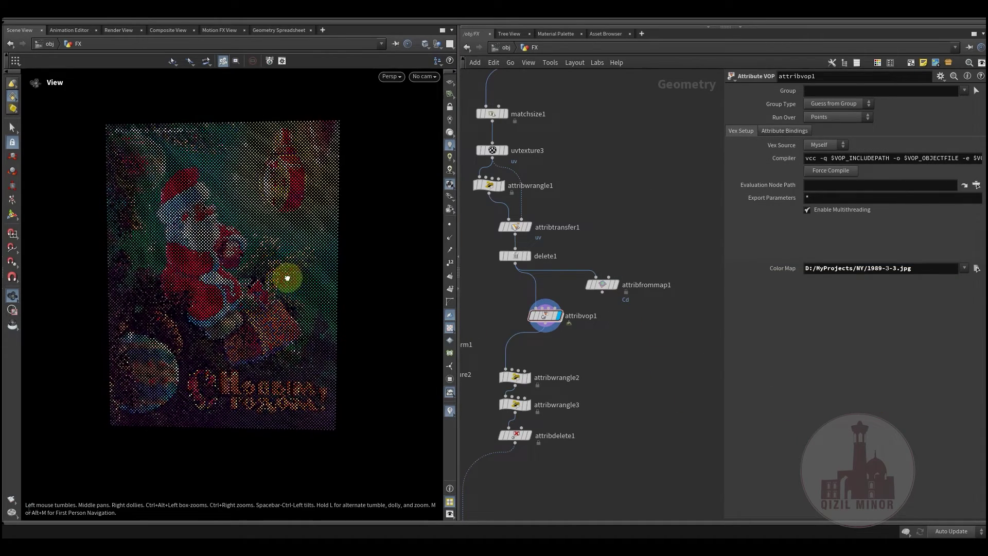
scroll(295, 278, down, 2)
scroll(279, 290, down, 2)
middle_drag(261, 299, 239, 285)
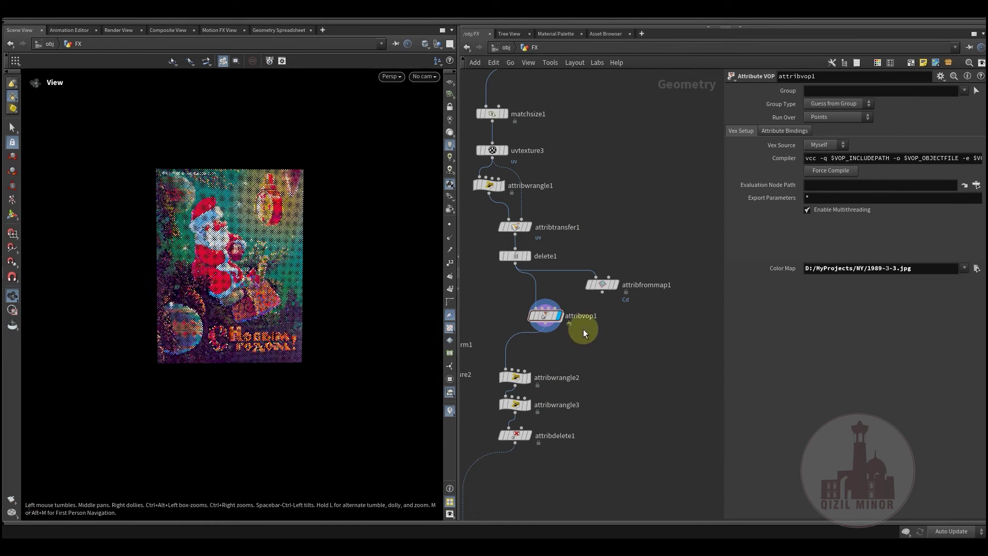
scroll(581, 328, up, 3)
scroll(656, 379, up, 3)
Set switch1's Select Input back to 0 for the sparser point grid
click(567, 248)
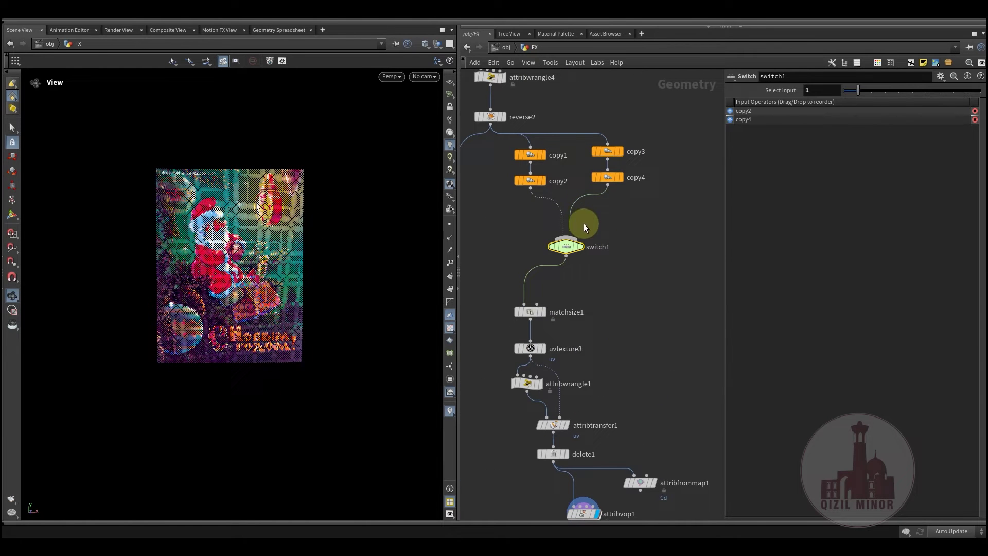
click(839, 92)
text(0)
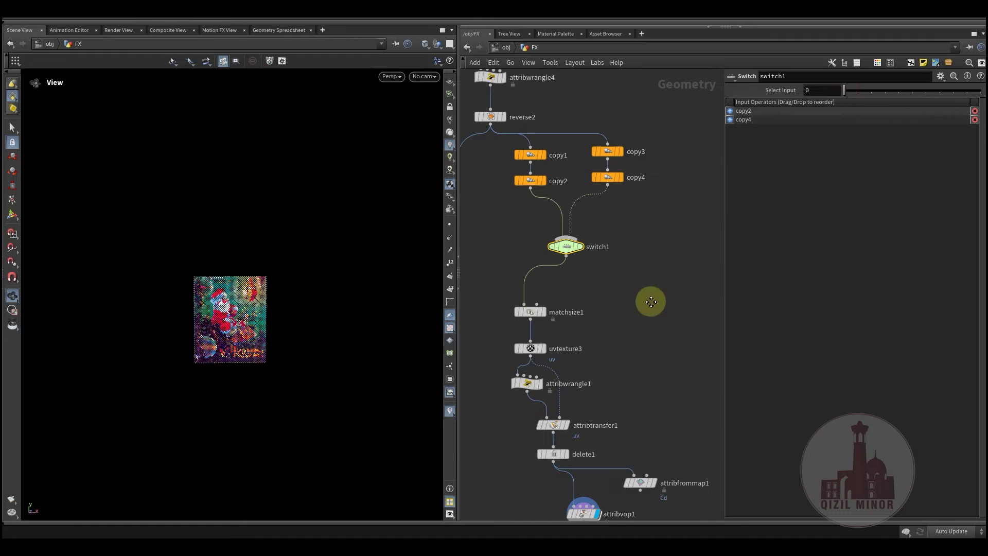
scroll(650, 301, down, 3)
scroll(347, 317, up, 4)
scroll(348, 294, up, 2)
scroll(264, 293, up, 2)
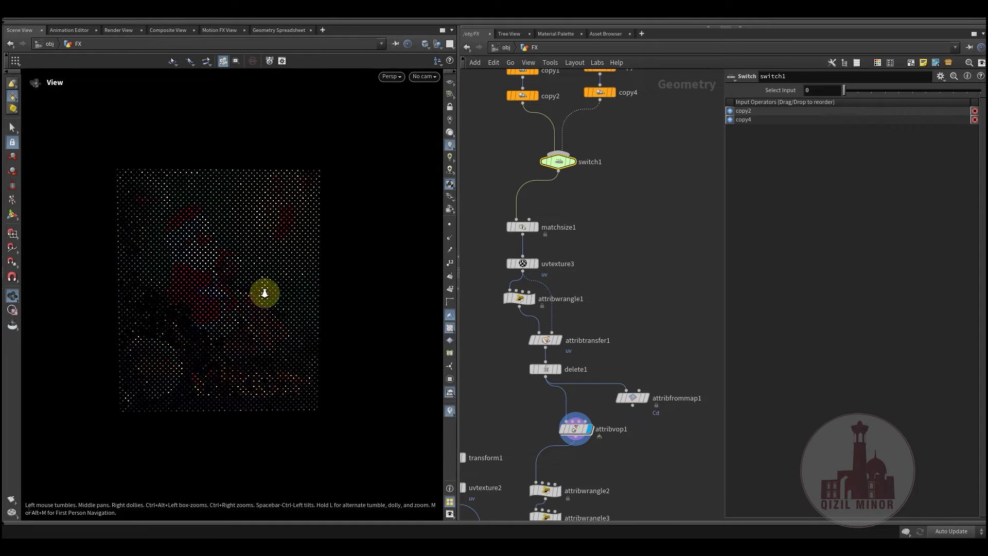
scroll(264, 293, down, 1)
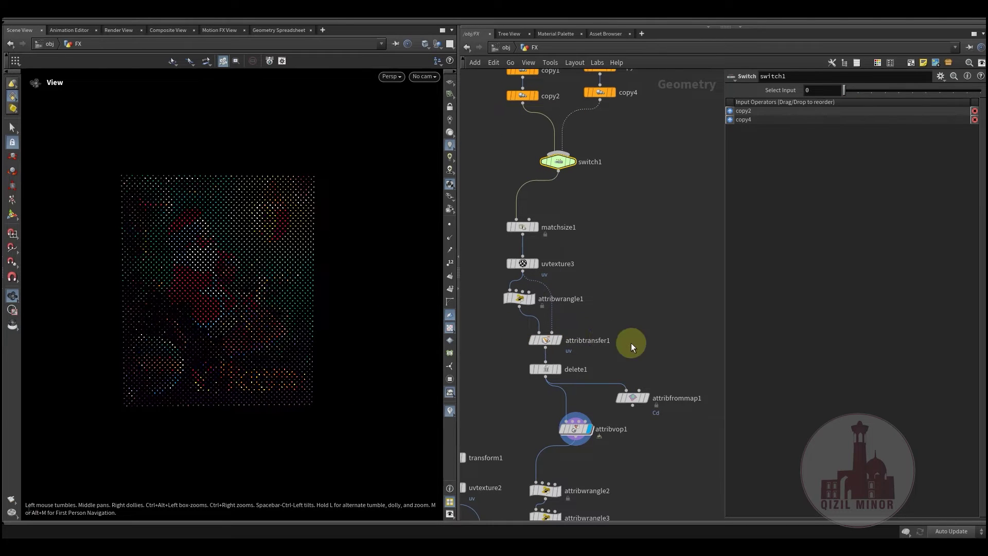
scroll(631, 343, down, 3)
Set attribvop1's Color Map to the 71neFbxOVEL Santa postcard image
click(560, 353)
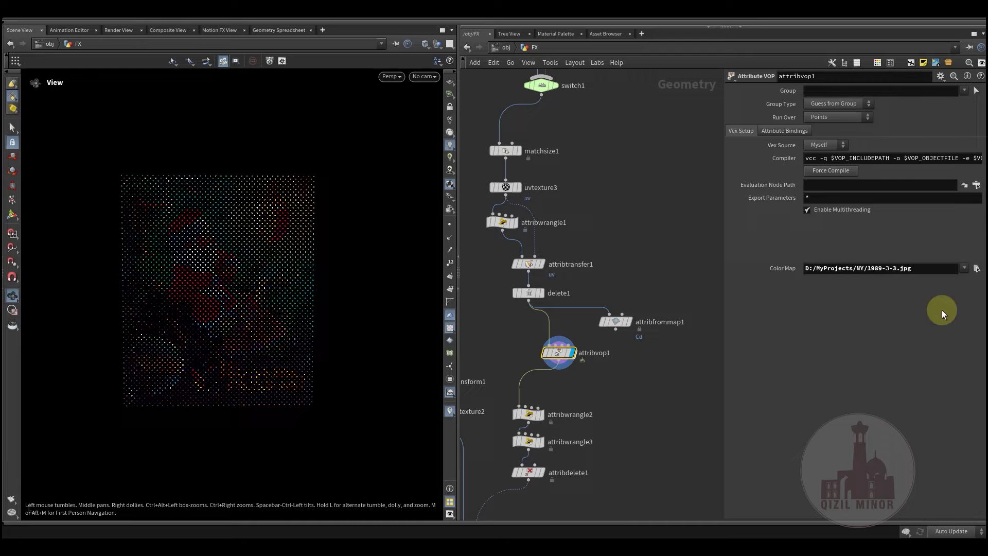
click(974, 269)
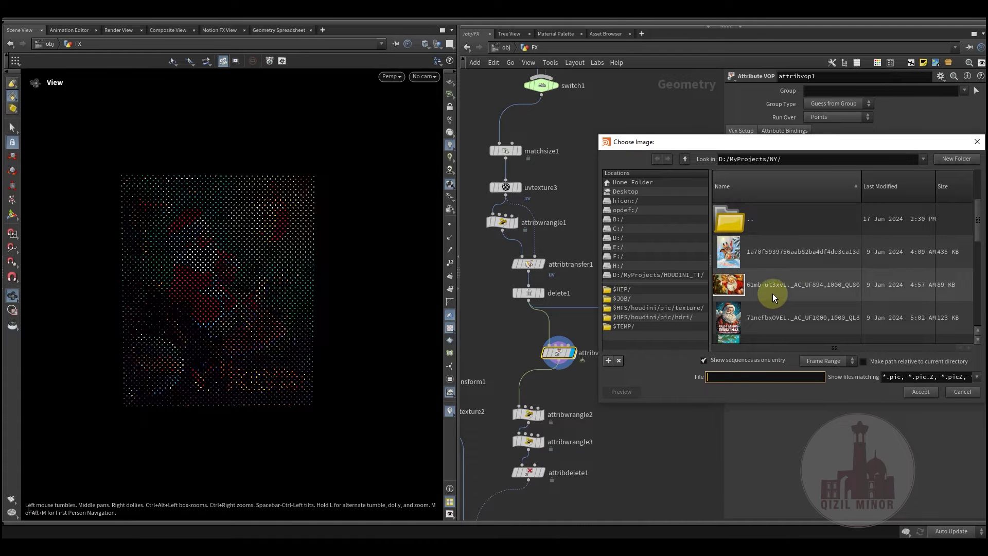
click(772, 317)
click(921, 393)
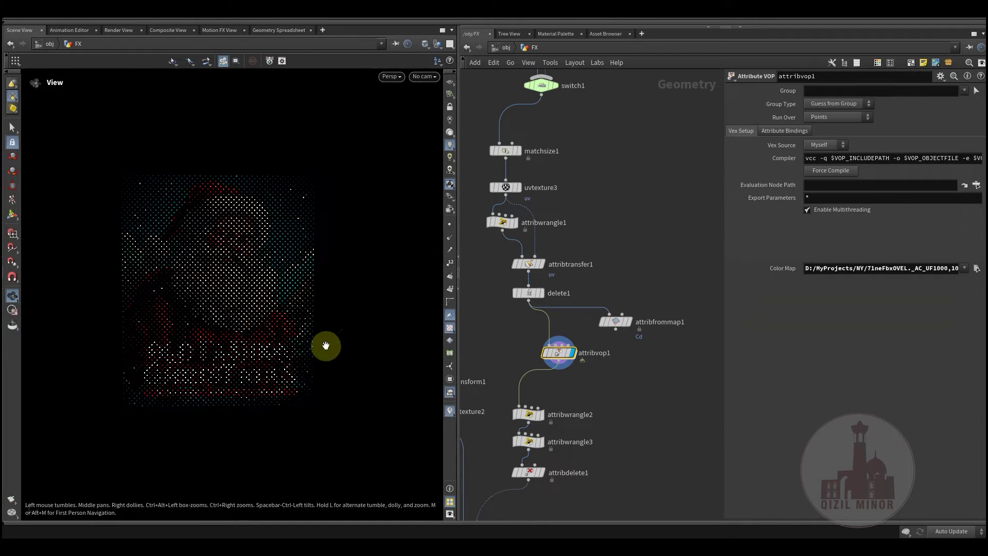
middle_drag(606, 377, 633, 285)
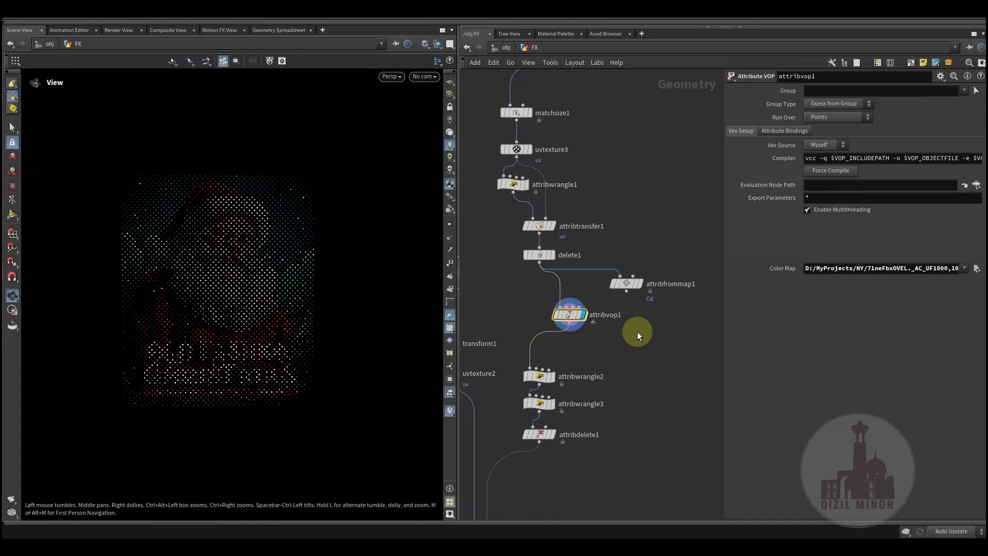
scroll(632, 284, up, 2)
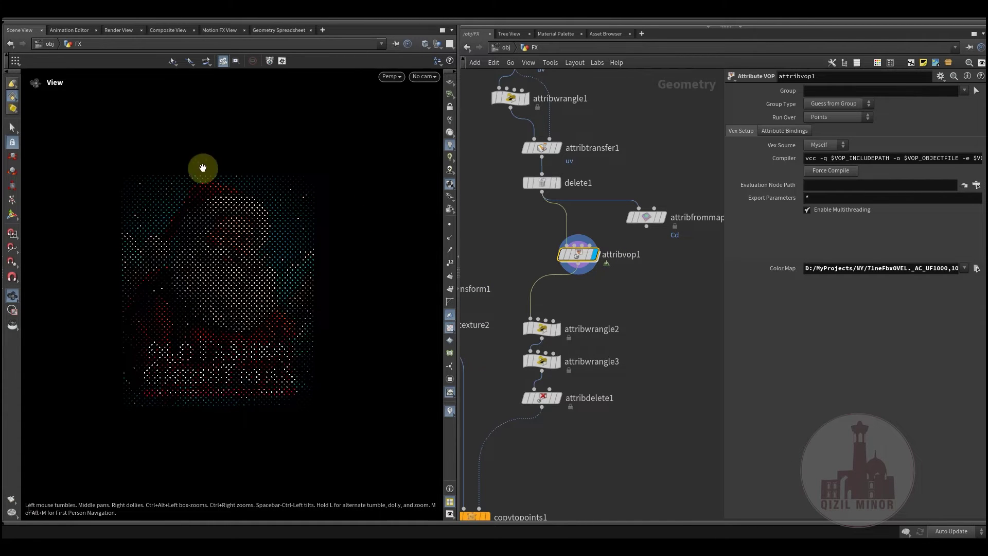
middle_drag(655, 328, 661, 294)
Select attribwrangle2 and set its display flag to view its output
click(554, 294)
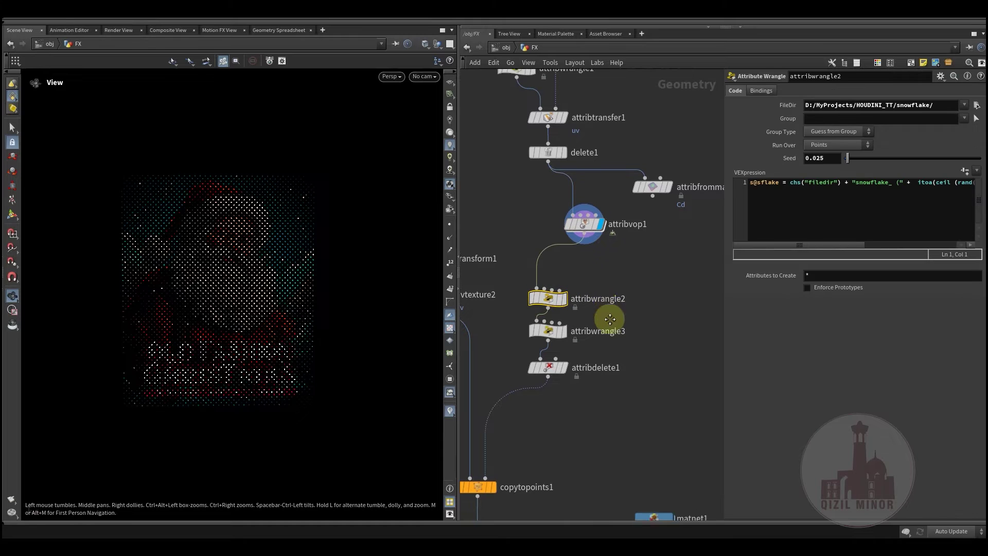
drag(552, 308, 551, 291)
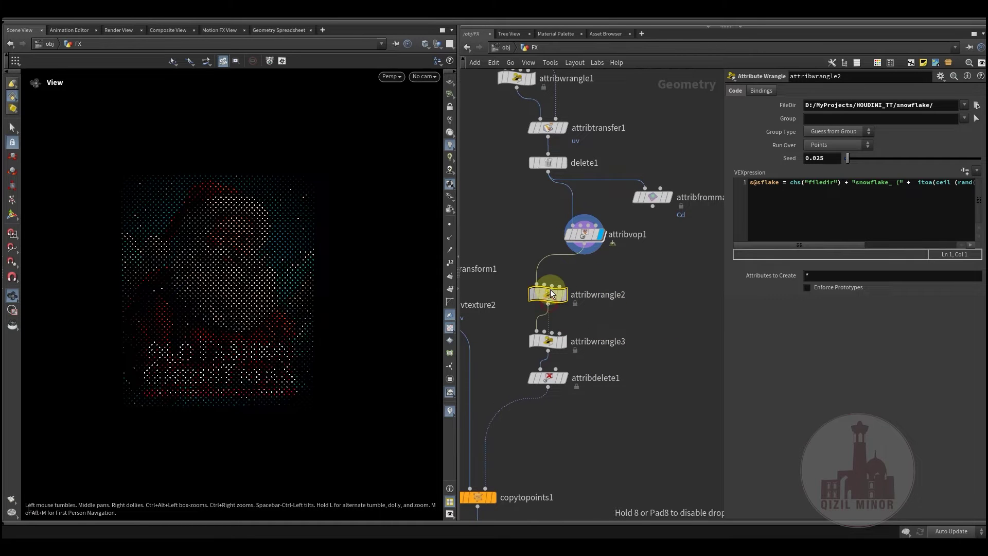
click(564, 293)
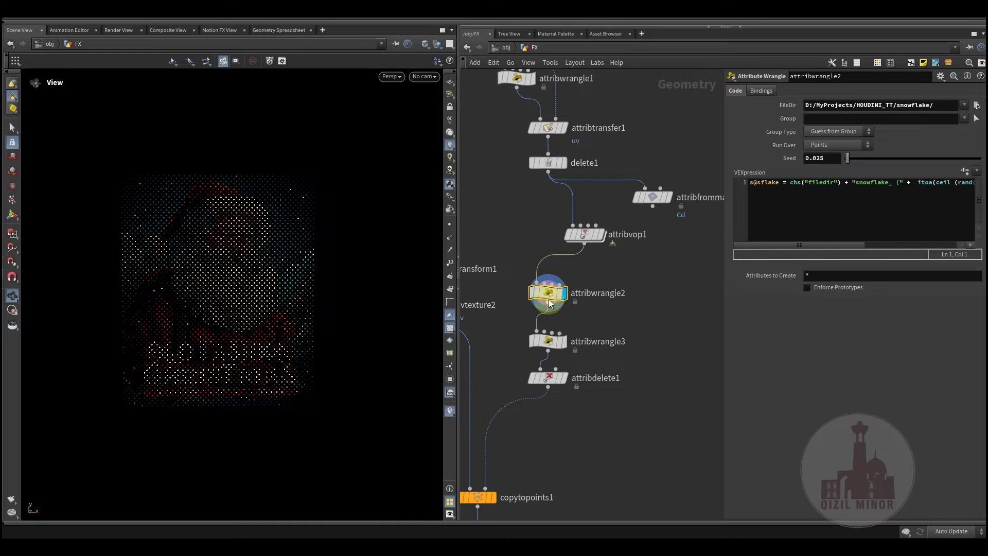
Open attribwrangle2's Geometry Spreadsheet and enlarge it over the viewport
right_click(547, 294)
click(571, 358)
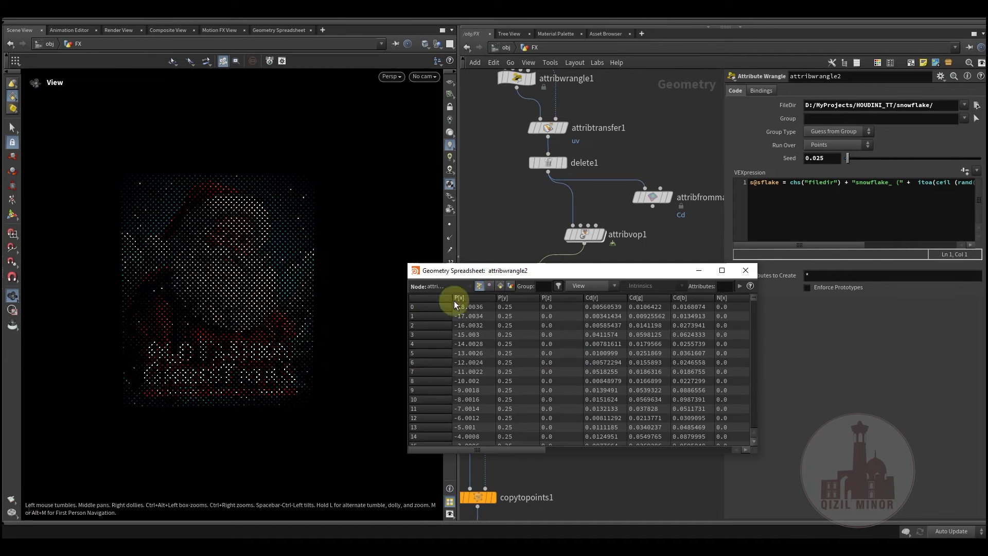
drag(552, 276, 246, 241)
middle_drag(584, 356, 620, 376)
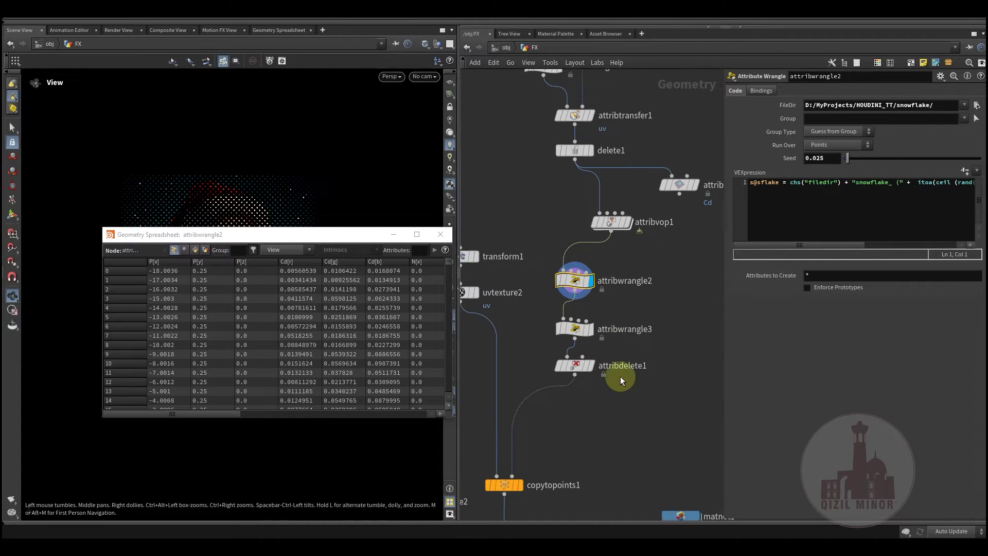
mouse_move(452, 415)
mouse_down()
mouse_move(655, 461)
mouse_move(704, 439)
mouse_up()
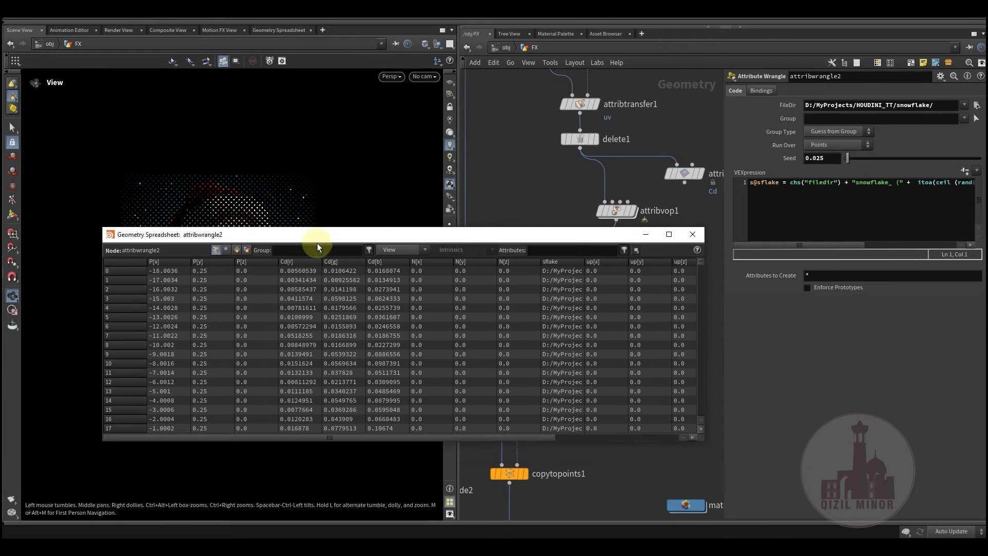
Show only the sflake column, sorted and widened to read full paths
click(403, 248)
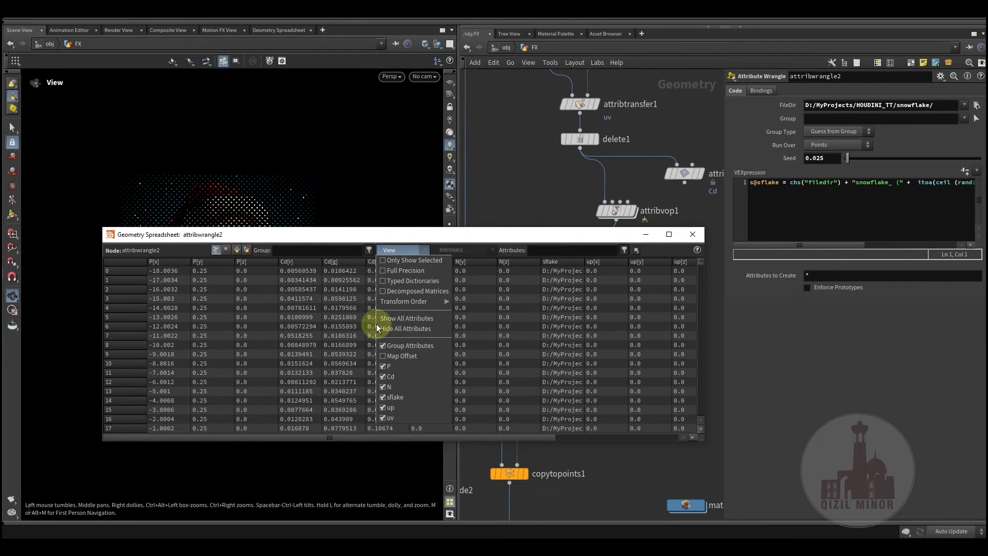
click(406, 329)
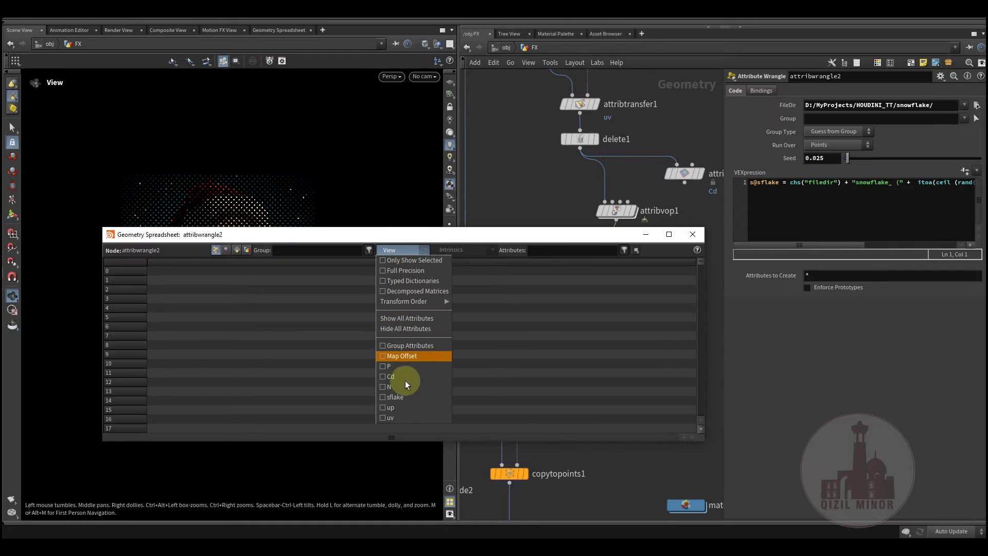
click(381, 399)
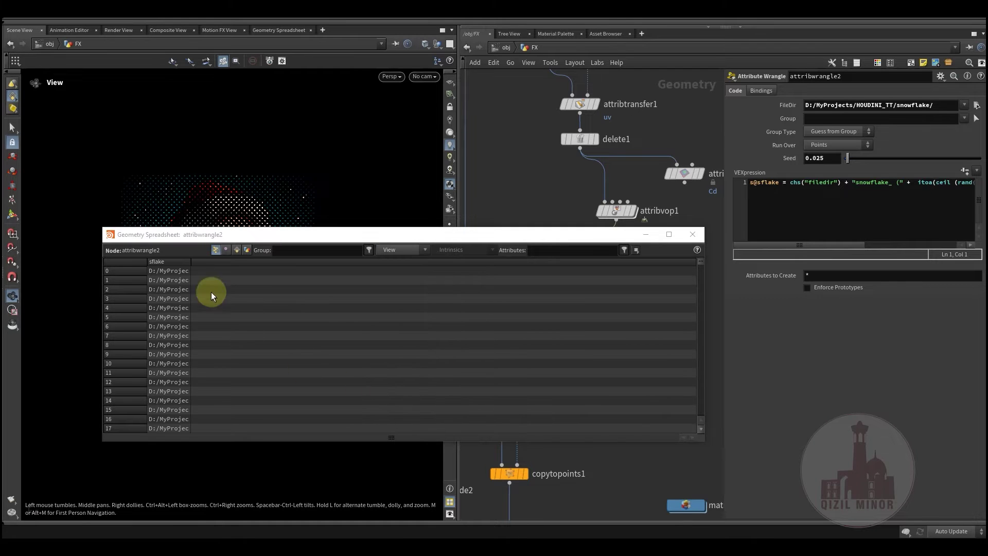
click(191, 264)
drag(193, 263, 458, 279)
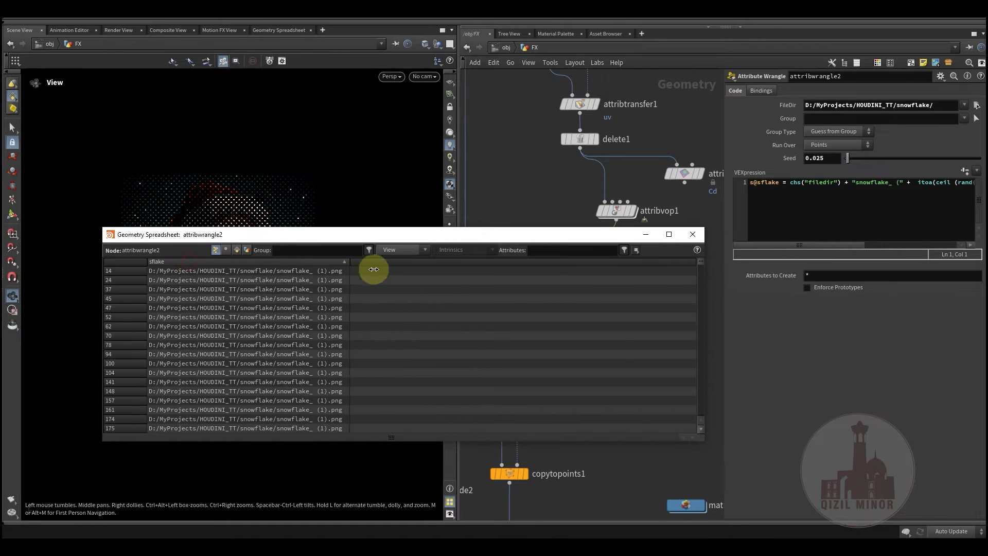
drag(378, 234, 360, 195)
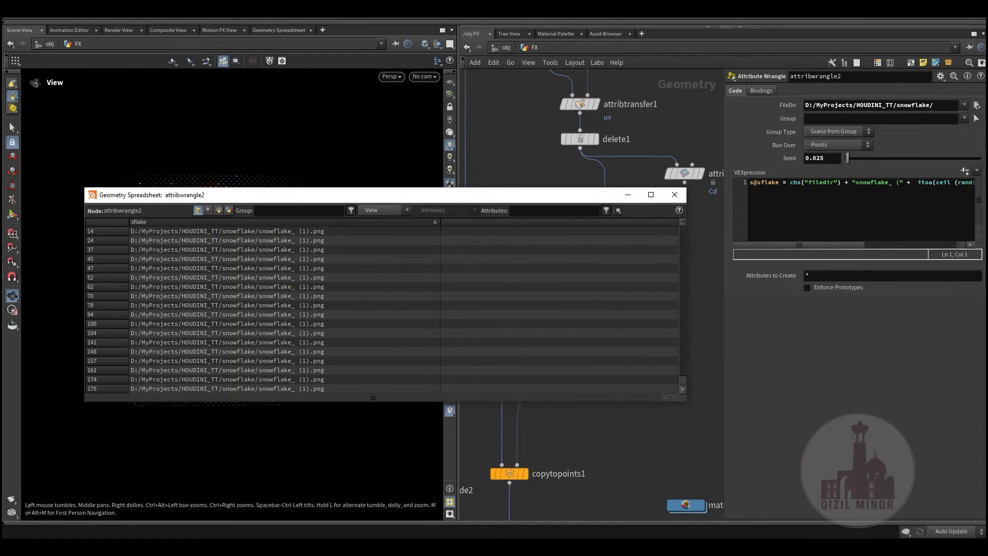
Open the snowflake folder under HOUDINI_TT in File Explorer
click(162, 506)
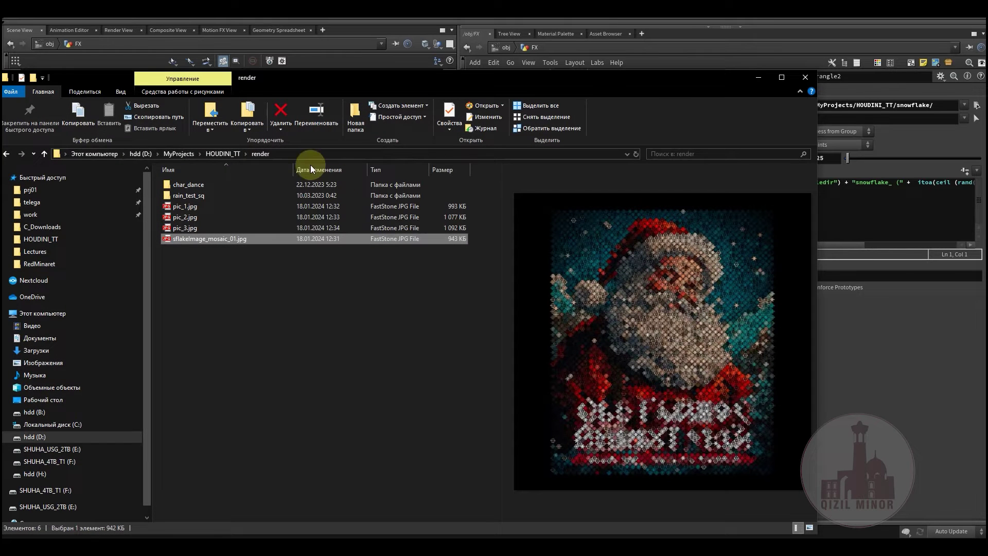
click(230, 154)
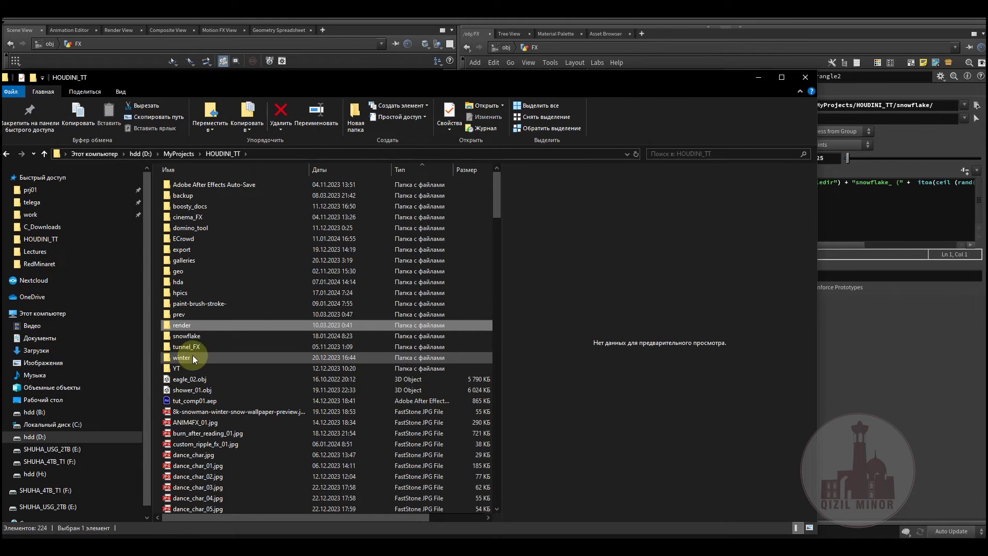
double_click(193, 336)
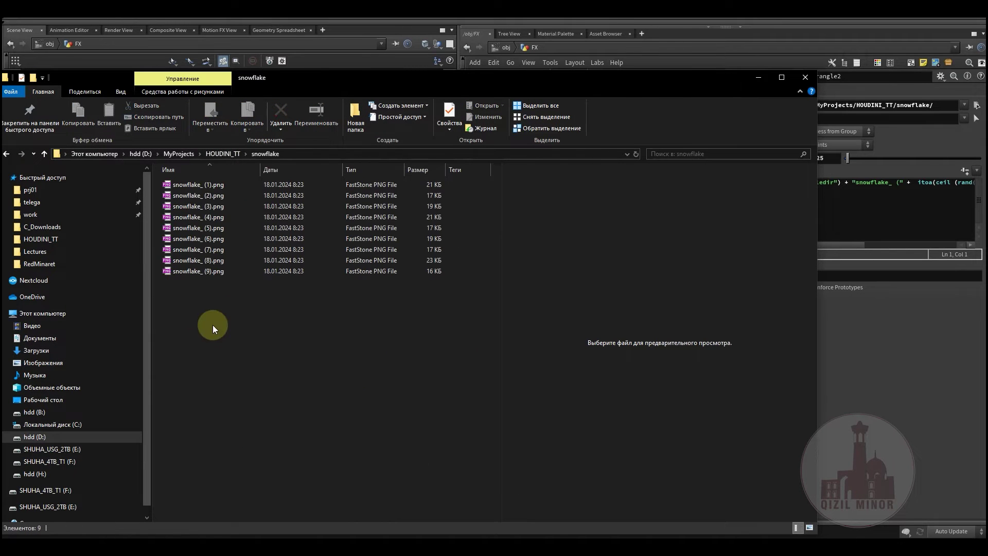
Preview the nine snowflake PNG images, then minimize Explorer
click(182, 185)
click(186, 196)
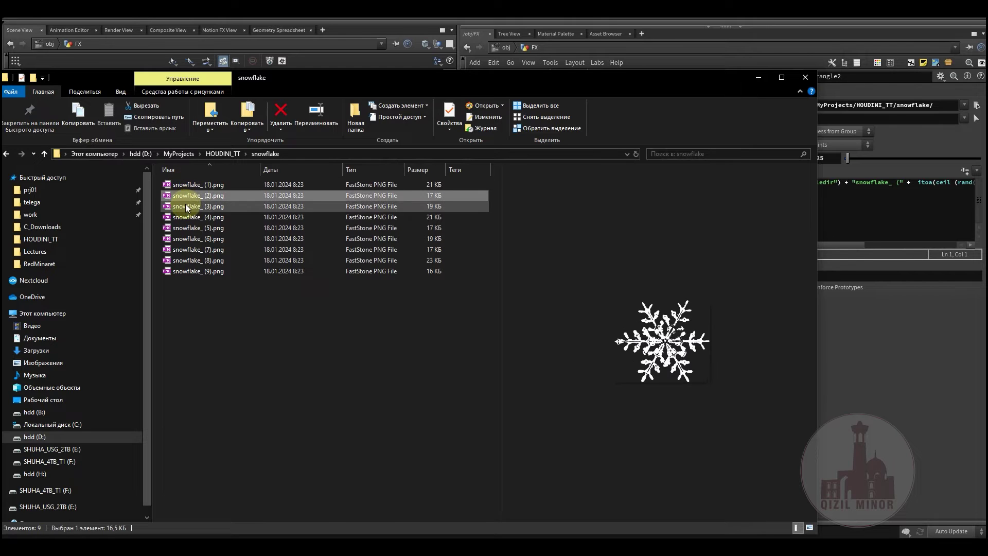
click(185, 216)
click(184, 239)
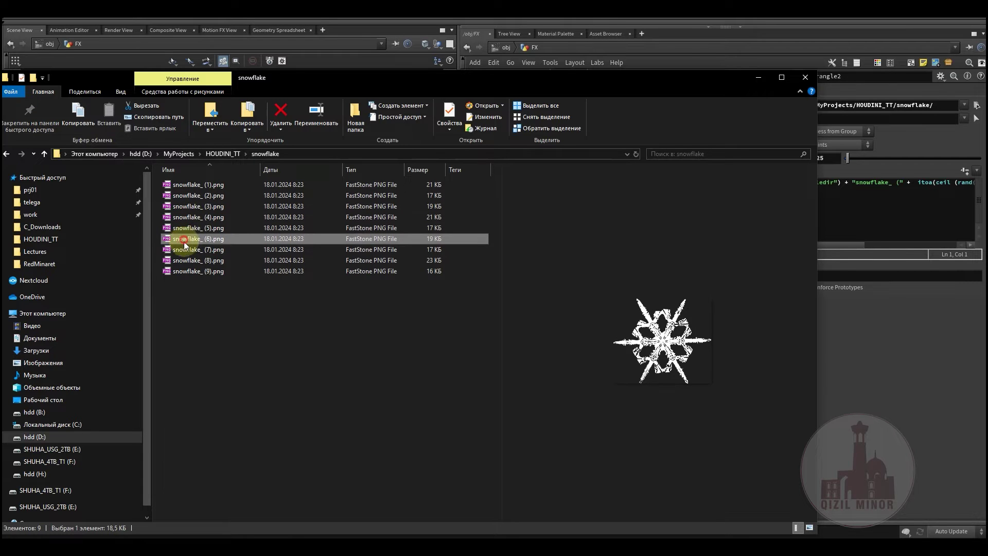
click(183, 261)
click(182, 269)
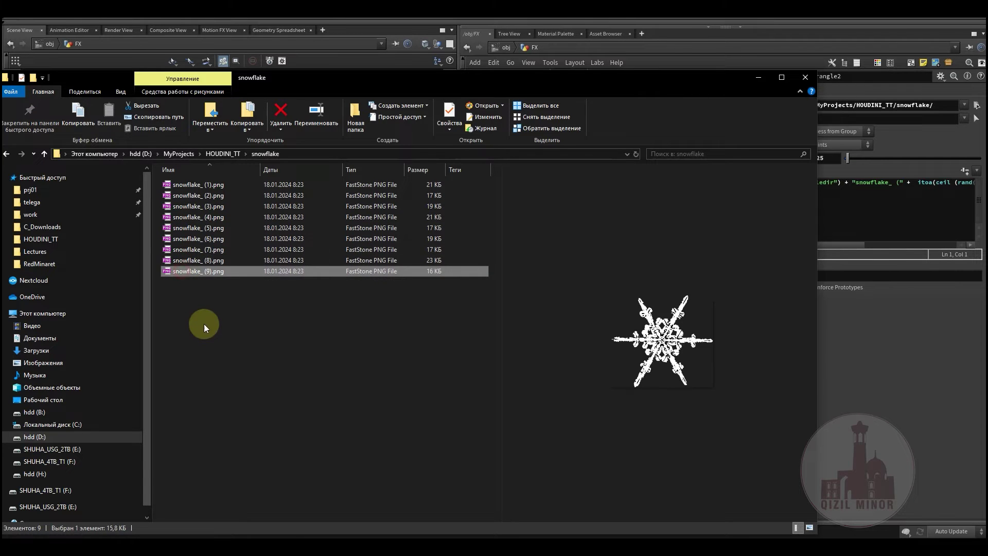
click(204, 323)
click(172, 250)
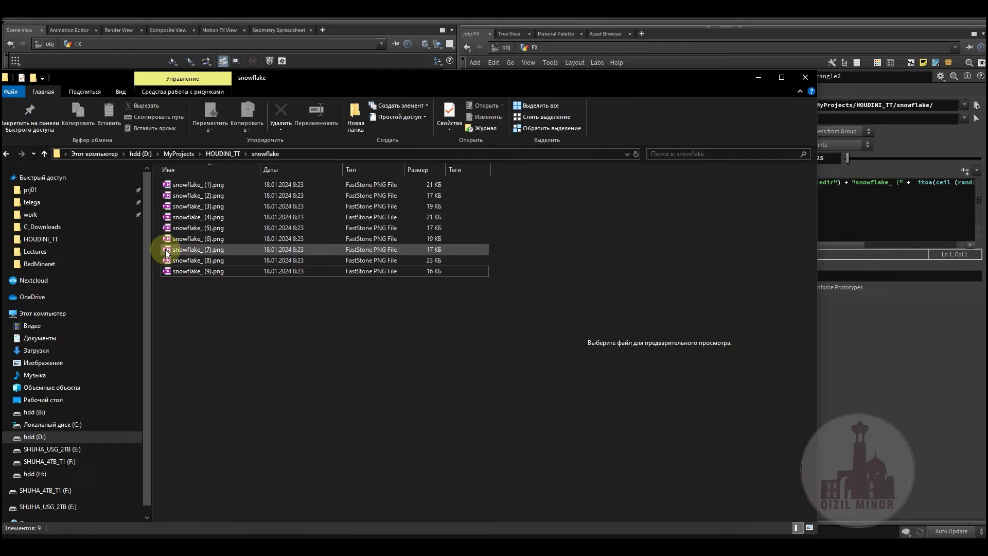
click(753, 78)
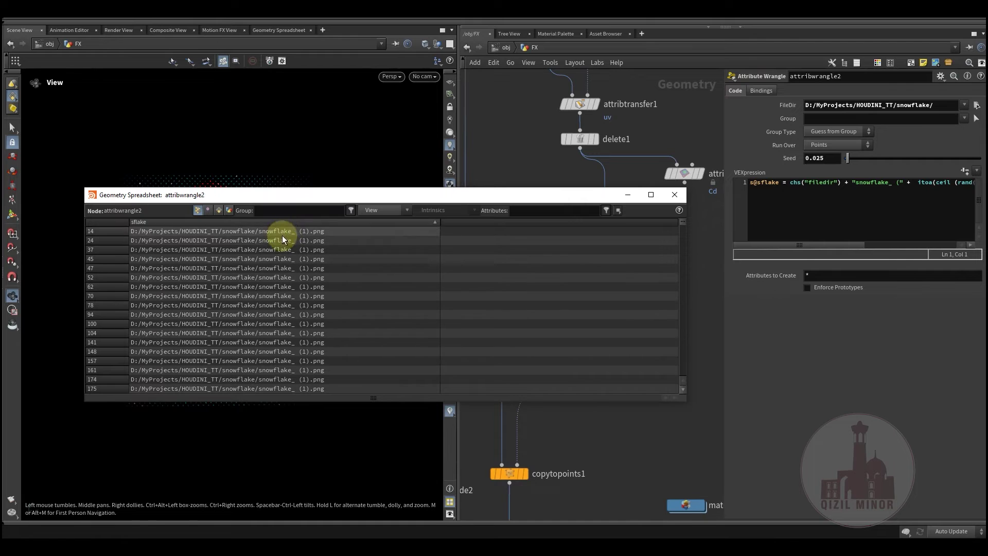
Tuck the spreadsheet small at lower left and widen the parameter editor
drag(520, 199, 443, 326)
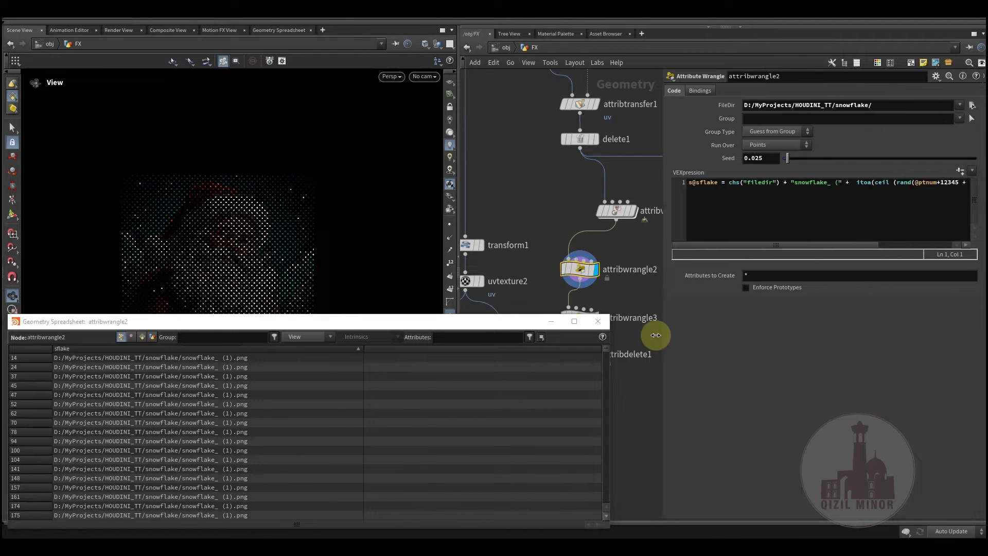
drag(723, 334, 607, 337)
drag(508, 325, 487, 323)
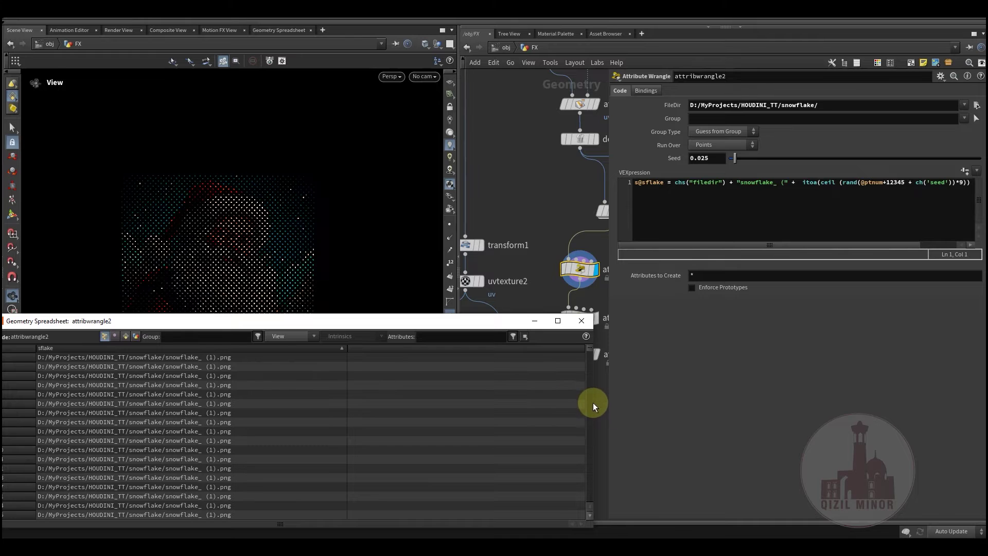
drag(593, 402, 348, 398)
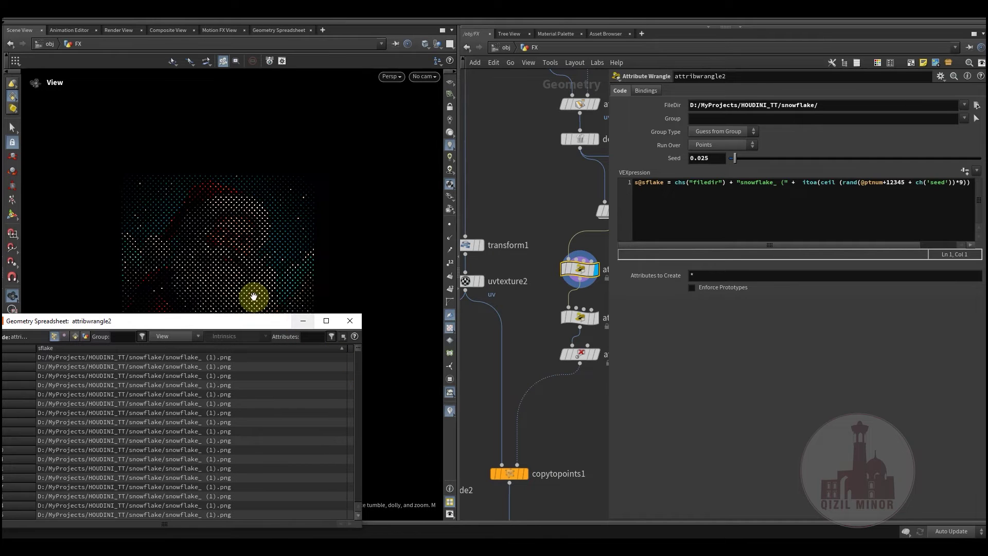
drag(236, 322, 218, 351)
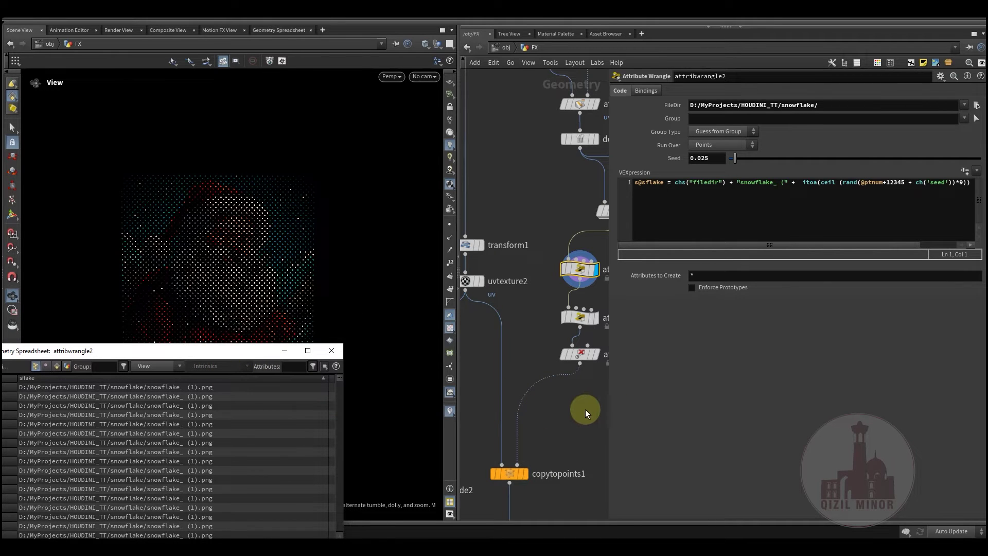
middle_drag(585, 410, 550, 405)
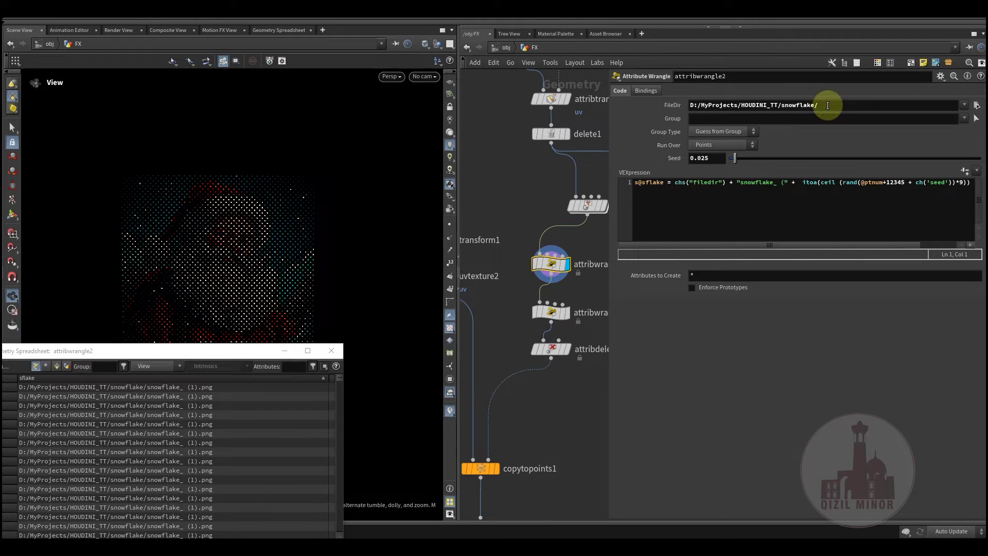
Examine the FileDir path and widen the parameters to show the full VEX expression
drag(834, 105, 674, 105)
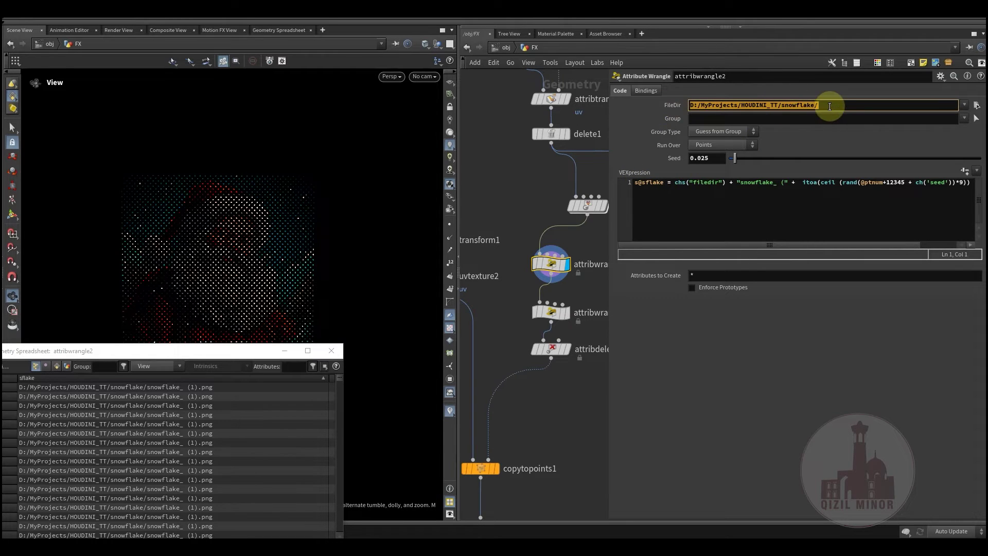
click(941, 76)
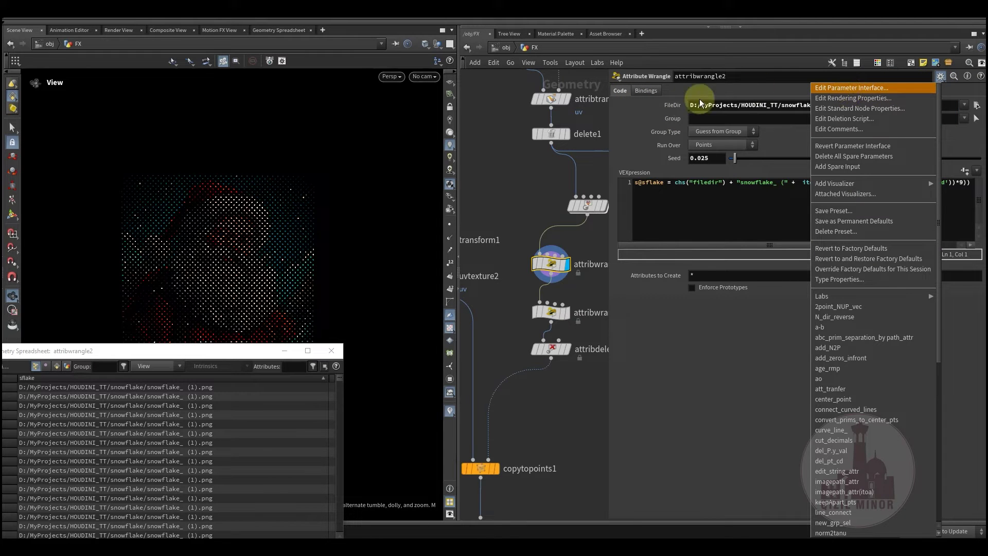
click(674, 109)
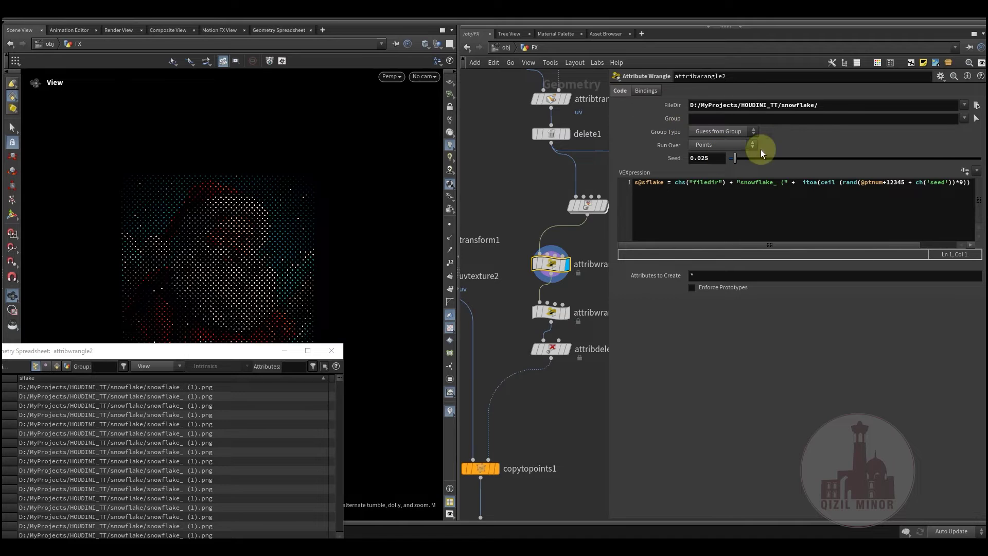
drag(840, 106, 704, 105)
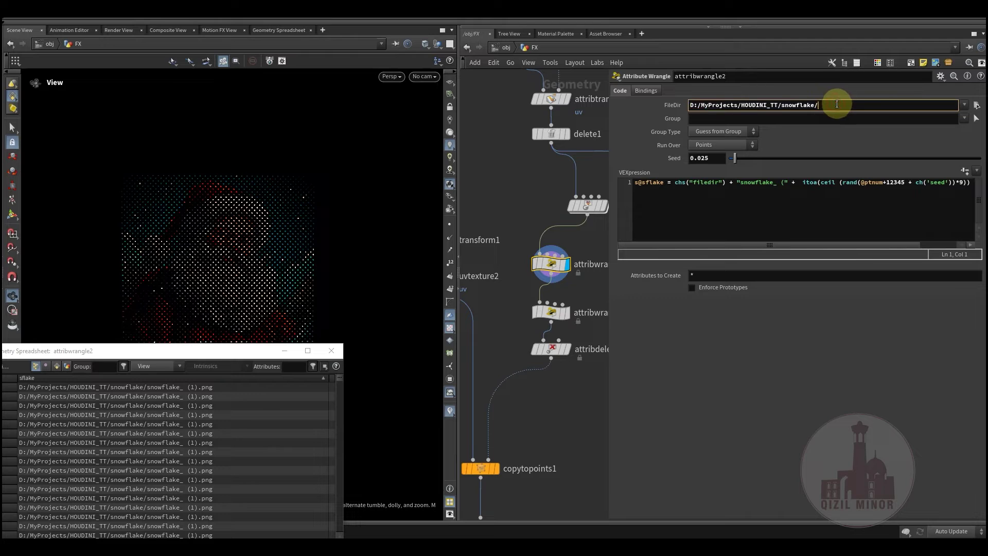
drag(834, 106, 702, 106)
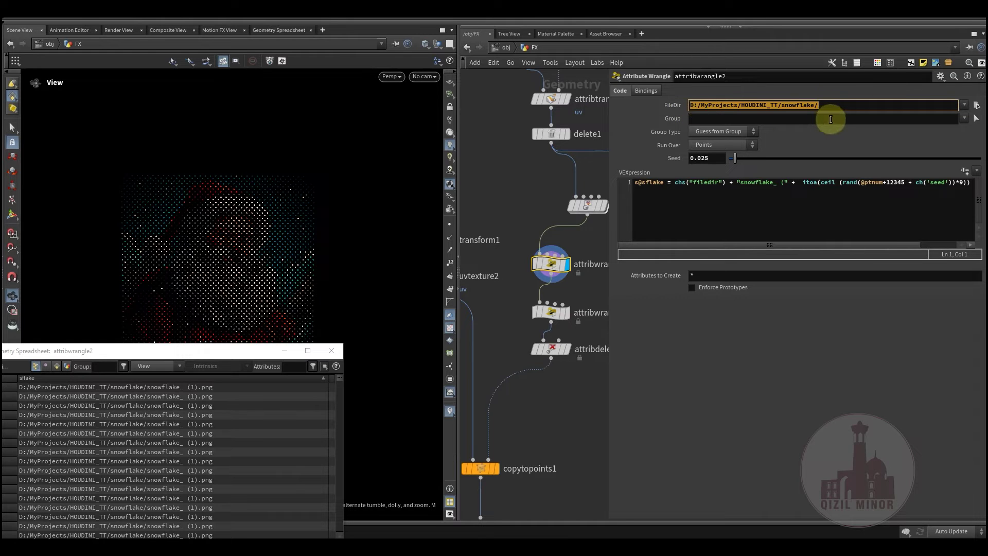
click(838, 106)
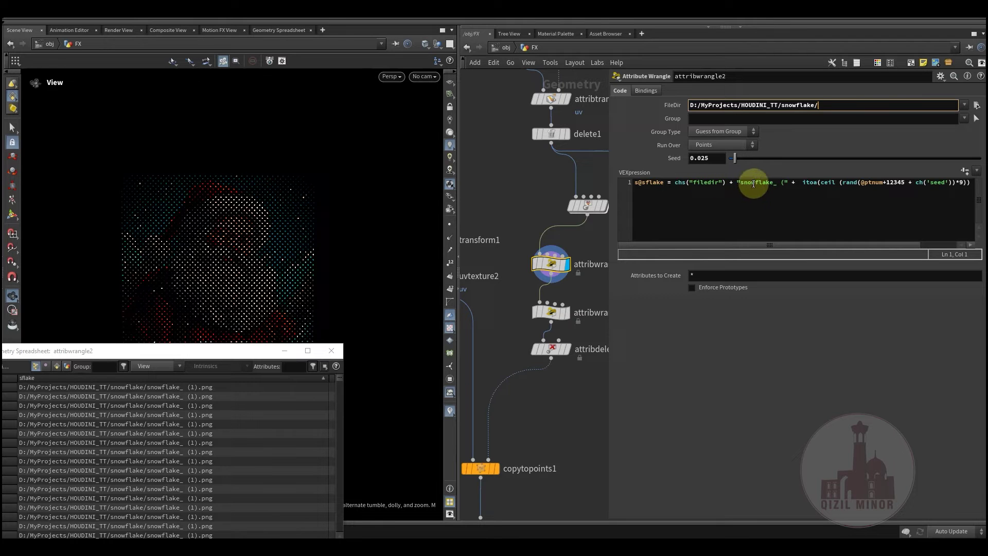
drag(609, 229, 489, 224)
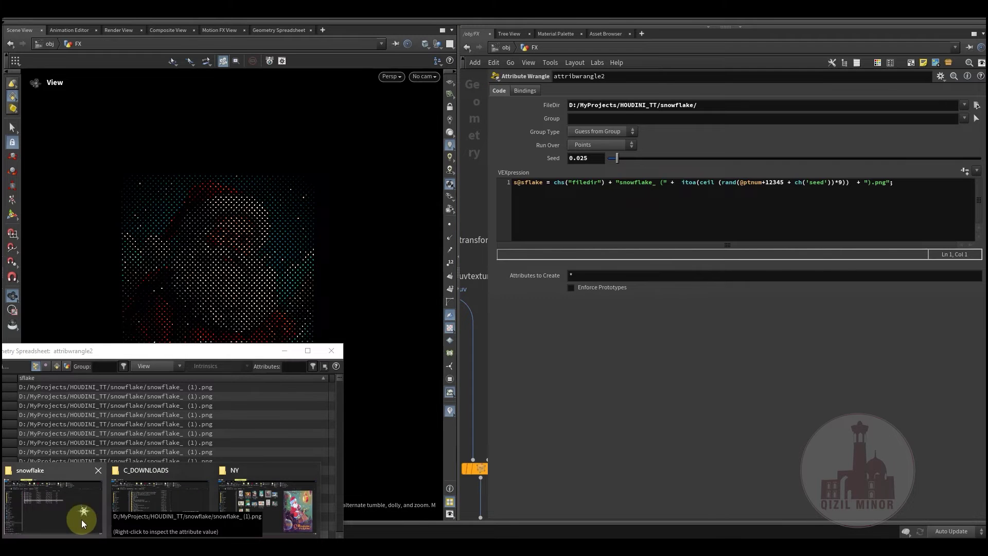
click(81, 520)
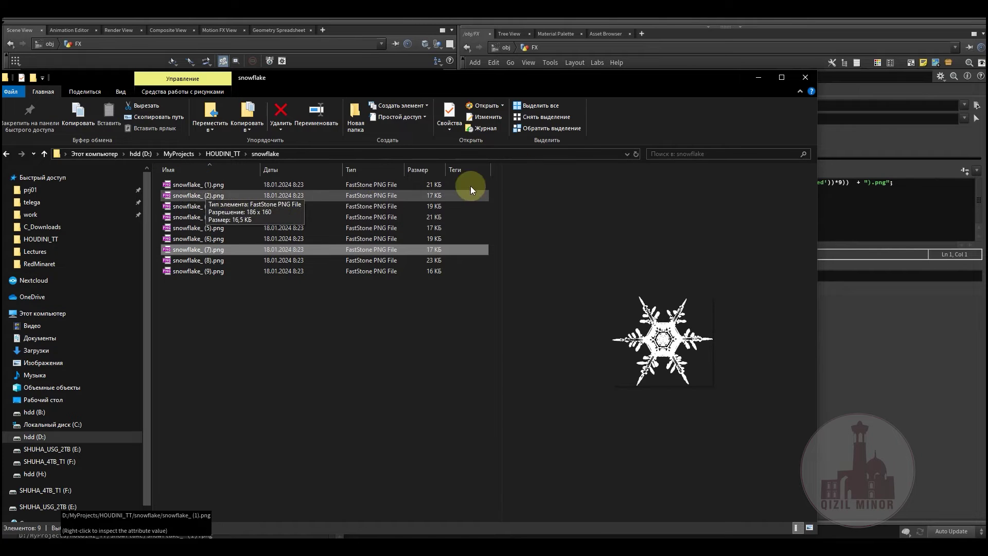
click(758, 78)
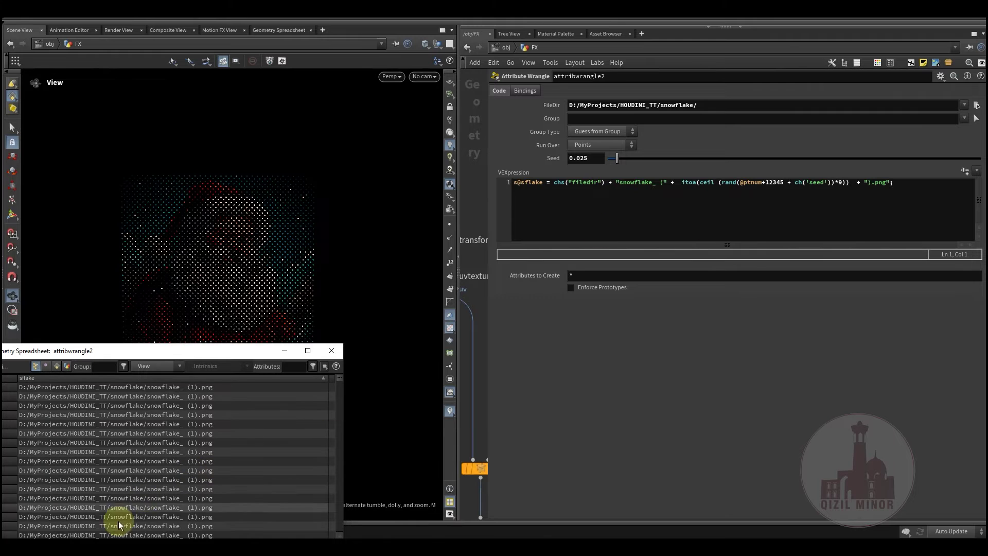
click(84, 550)
click(84, 512)
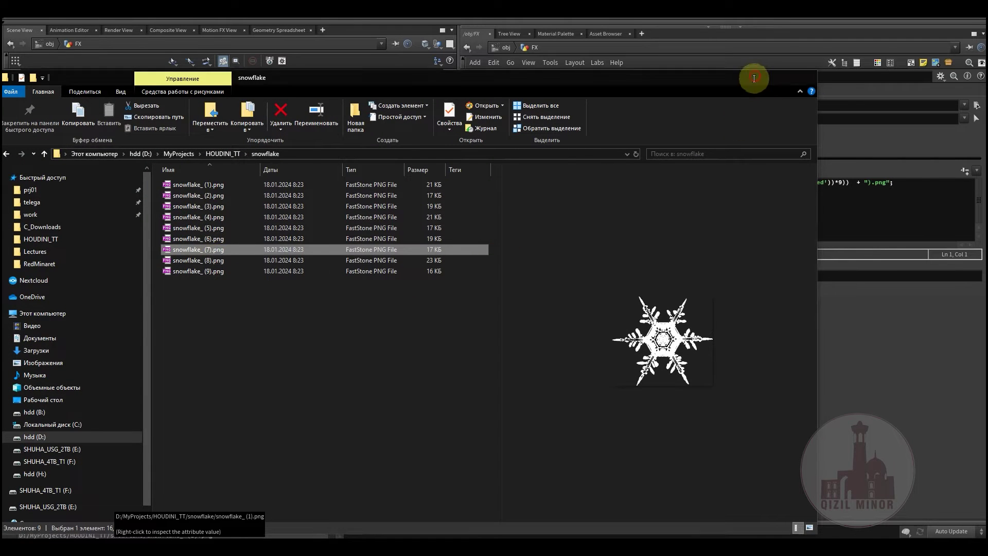
click(759, 78)
drag(617, 183, 641, 183)
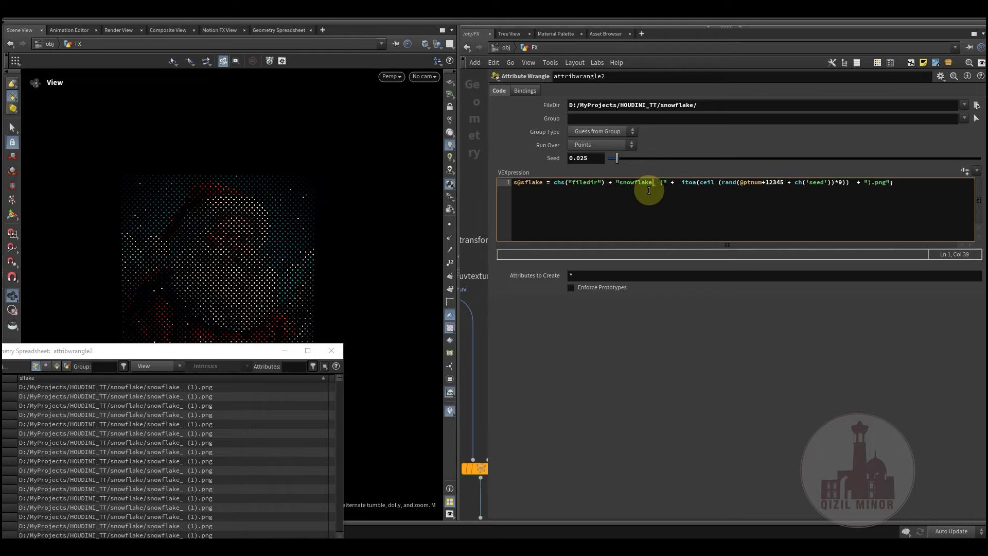
drag(667, 183, 619, 182)
double_click(669, 184)
Sort the spreadsheet's points by sflake to confirm names reach the ninth snowflake image, then close it
drag(236, 350, 409, 151)
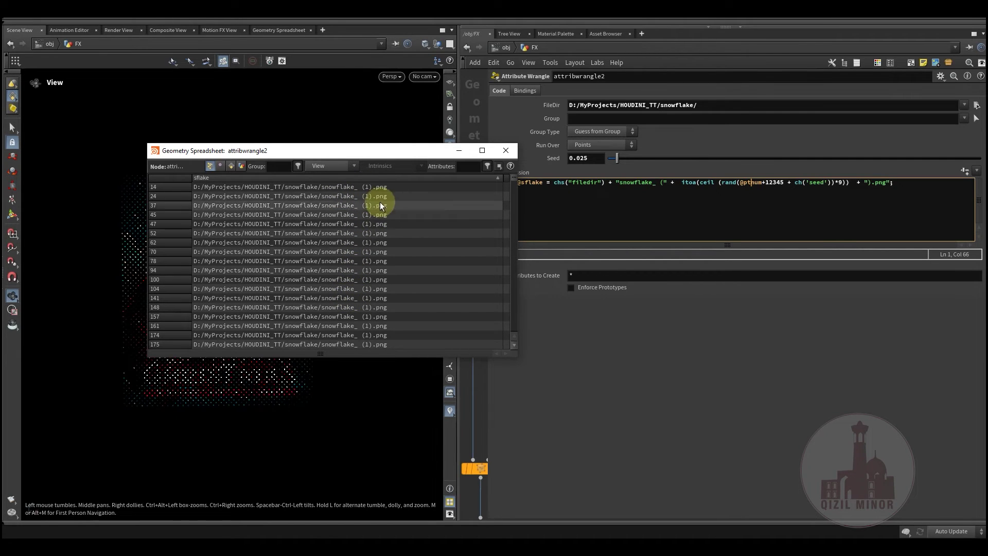
click(342, 185)
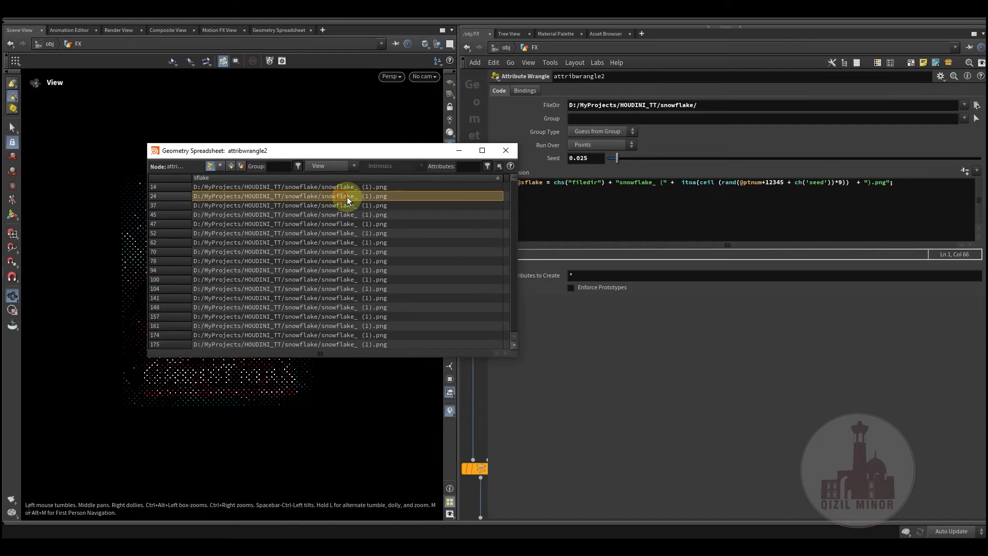
click(395, 179)
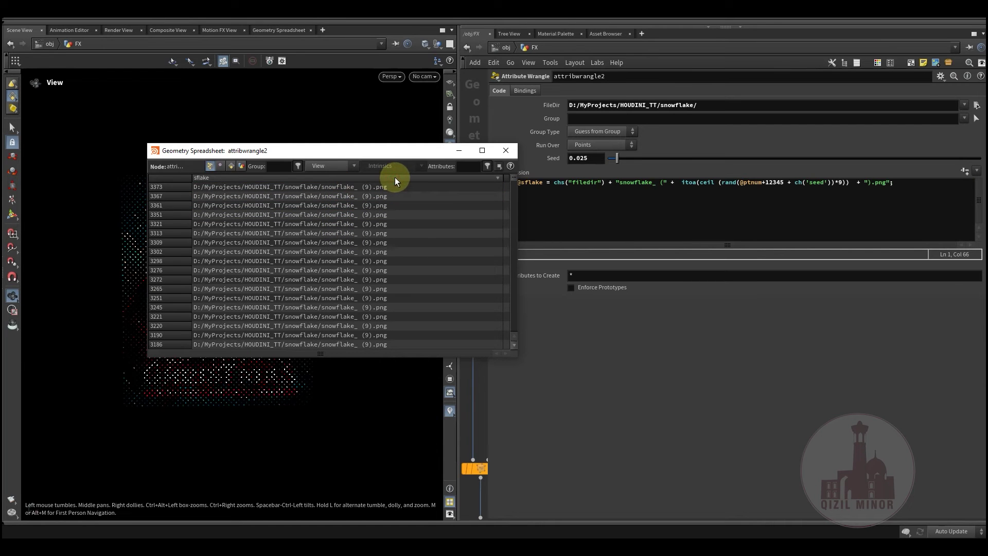
click(505, 151)
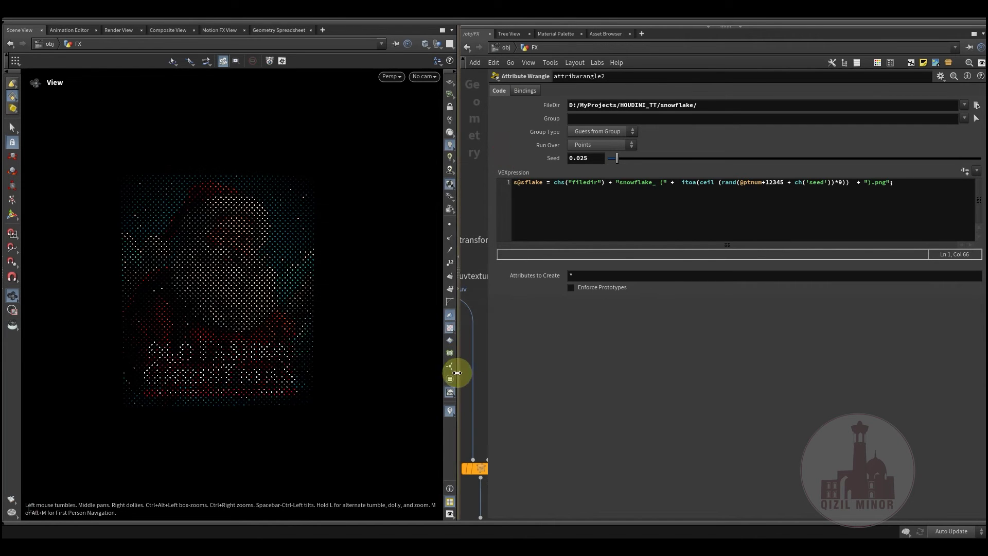
Widen the network view and display attribwrangle3 to check its pscale-from-scale code
click(488, 518)
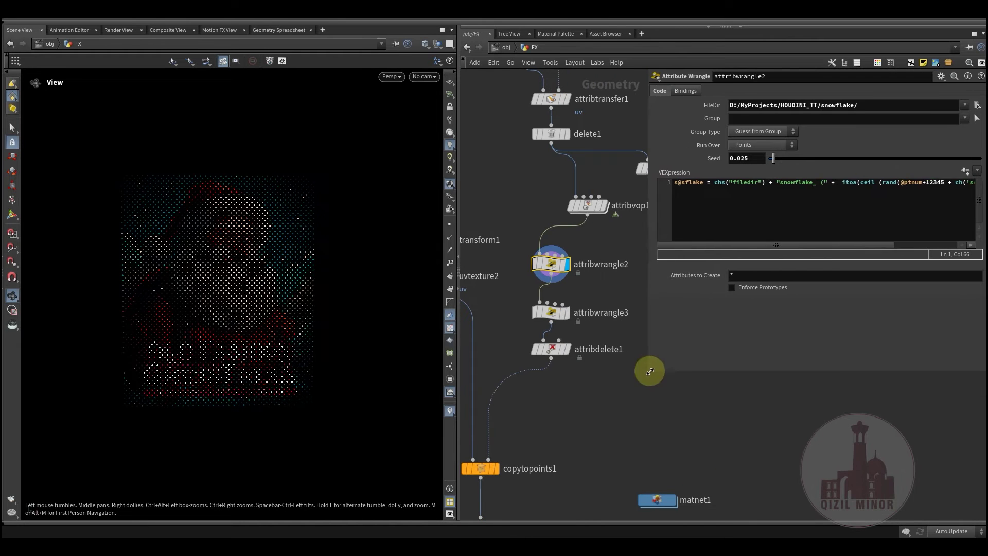
middle_drag(613, 421, 605, 390)
click(540, 280)
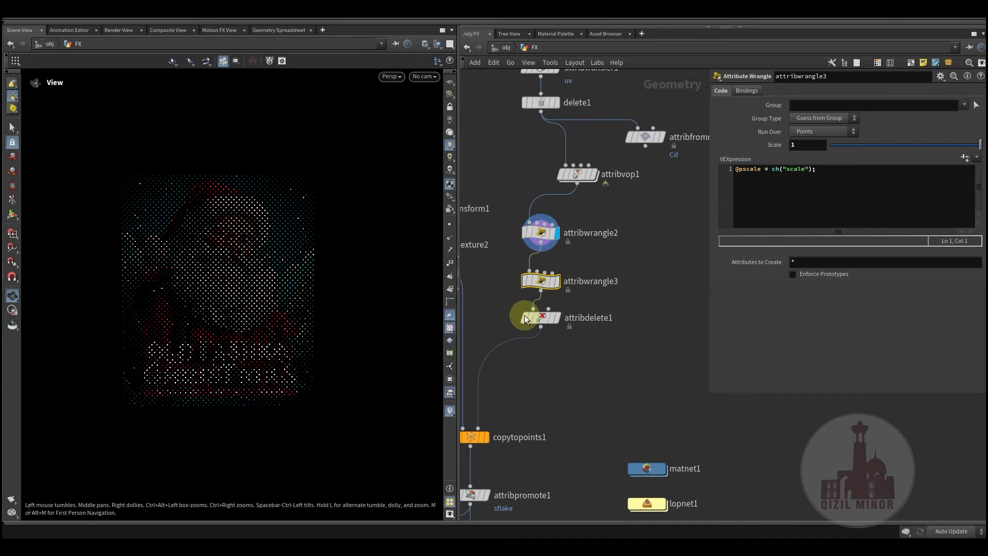
click(561, 261)
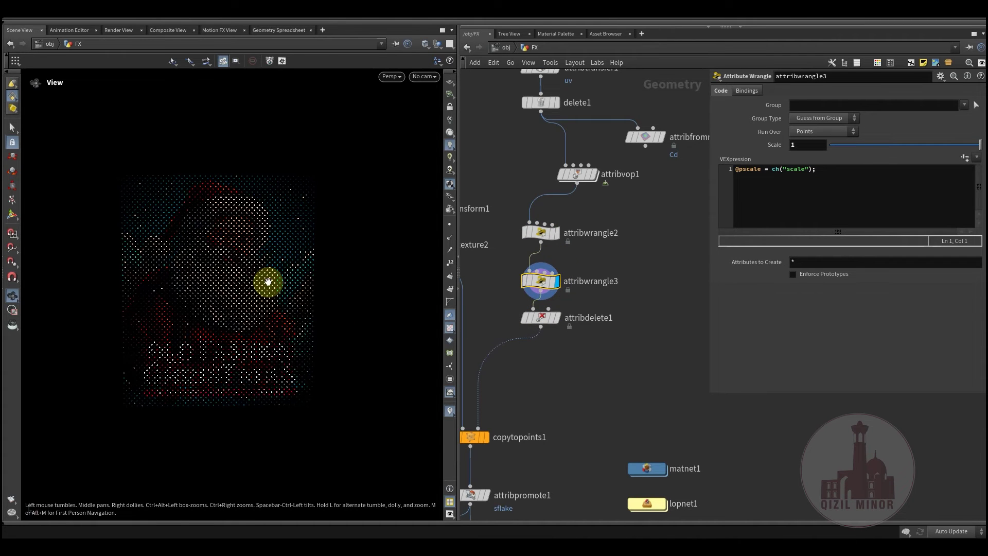
Display attribdelete1's uv-free points and pan to reveal transform1 and uvtexture2
click(543, 317)
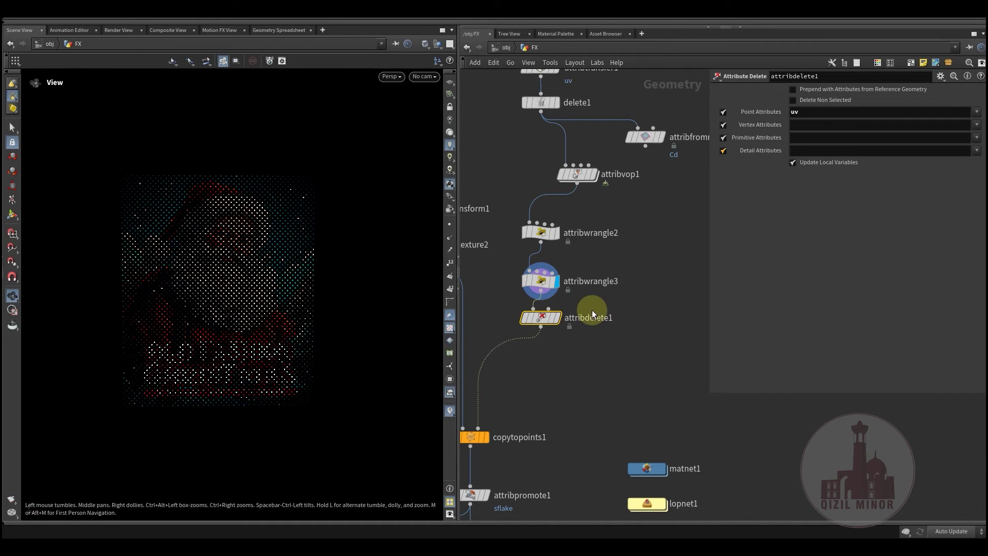
click(560, 296)
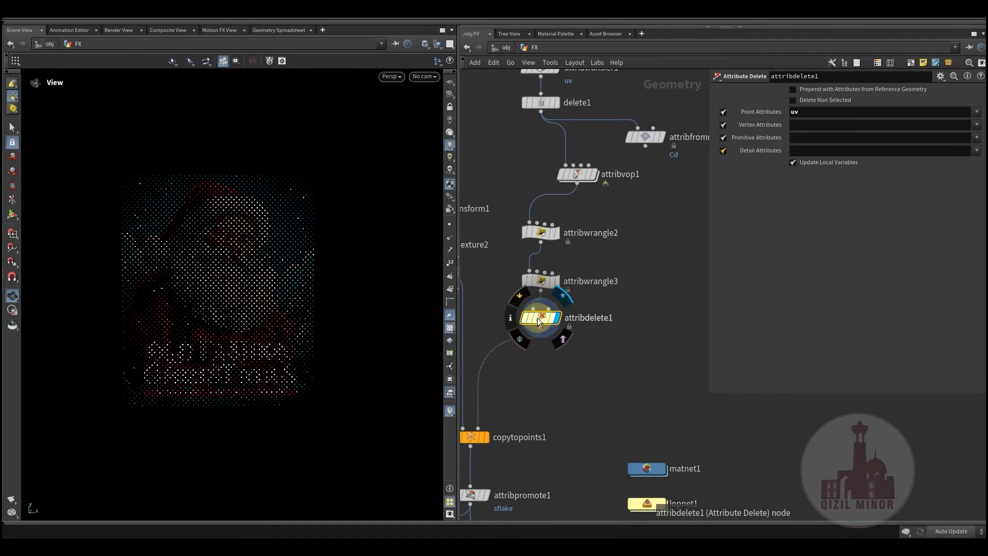
middle_drag(547, 375, 636, 315)
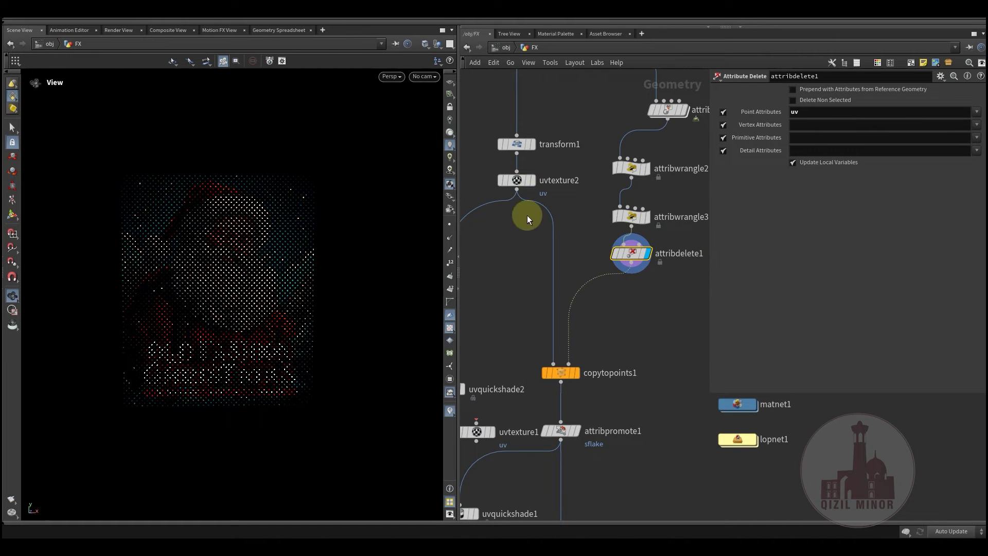
Display and inspect the uvtexture2 and transform1 nodes, including transform1's rotation settings
middle_drag(517, 288, 522, 346)
click(538, 240)
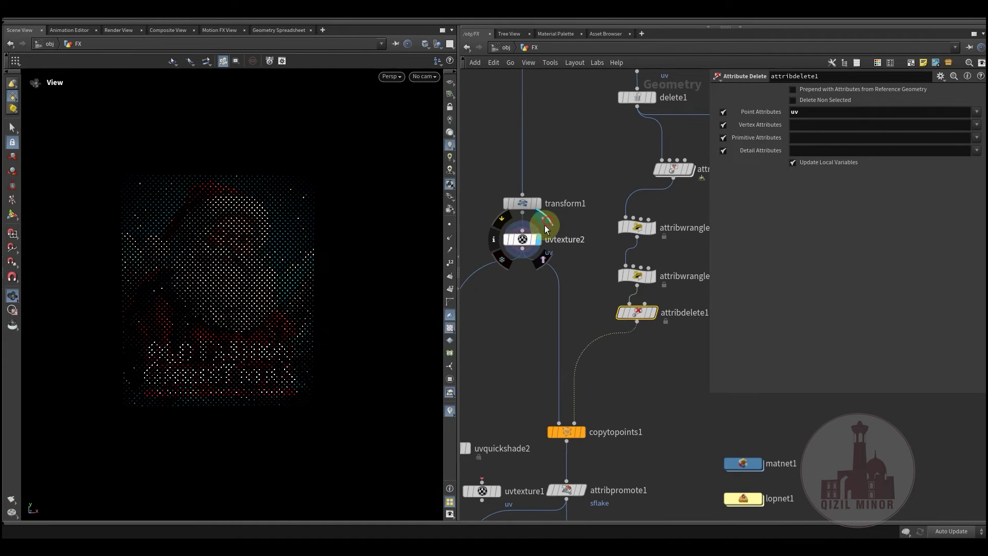
click(521, 240)
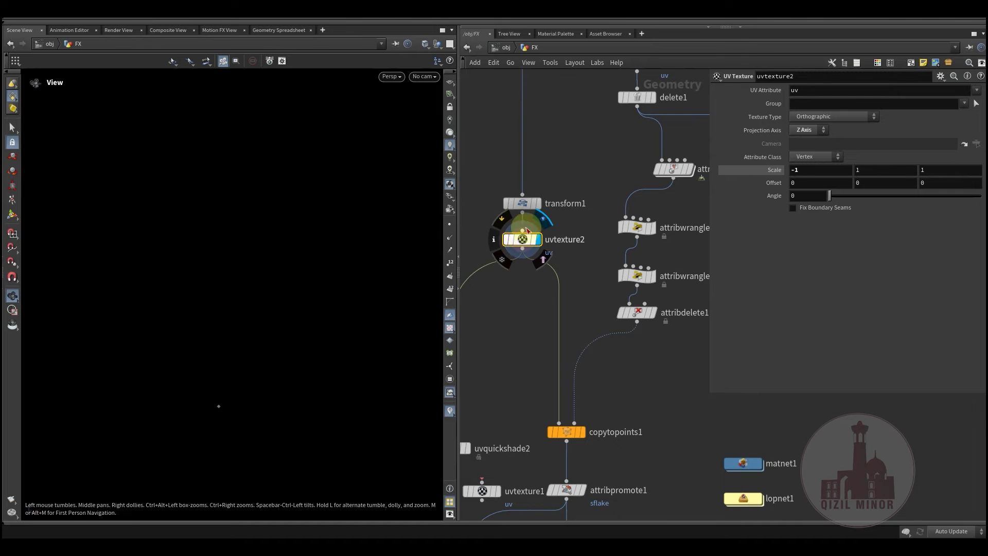
middle_drag(522, 199, 512, 329)
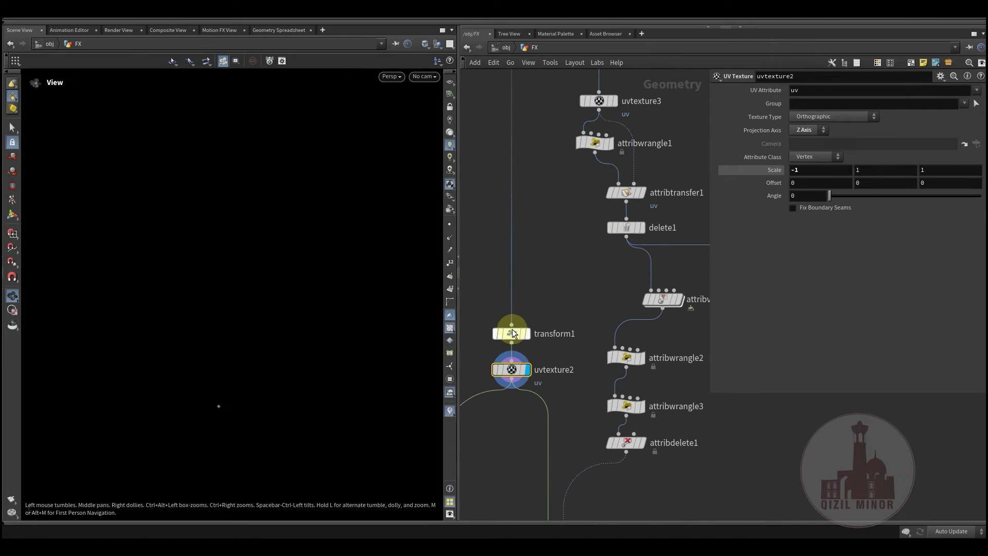
click(533, 313)
click(513, 333)
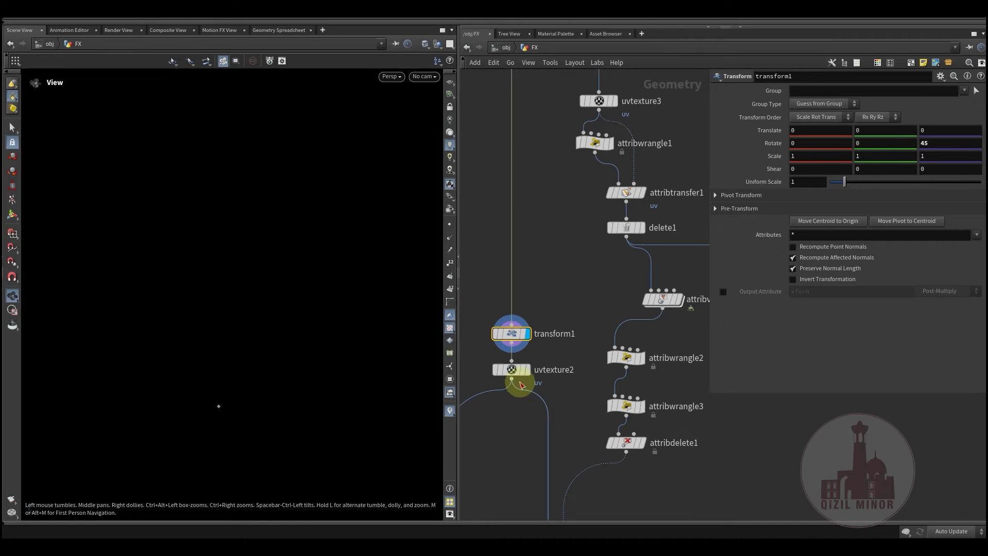
click(512, 369)
Display copytopoints1's Santa tile mosaic and open attribpromote1's sflake promotion settings
middle_drag(512, 369, 533, 203)
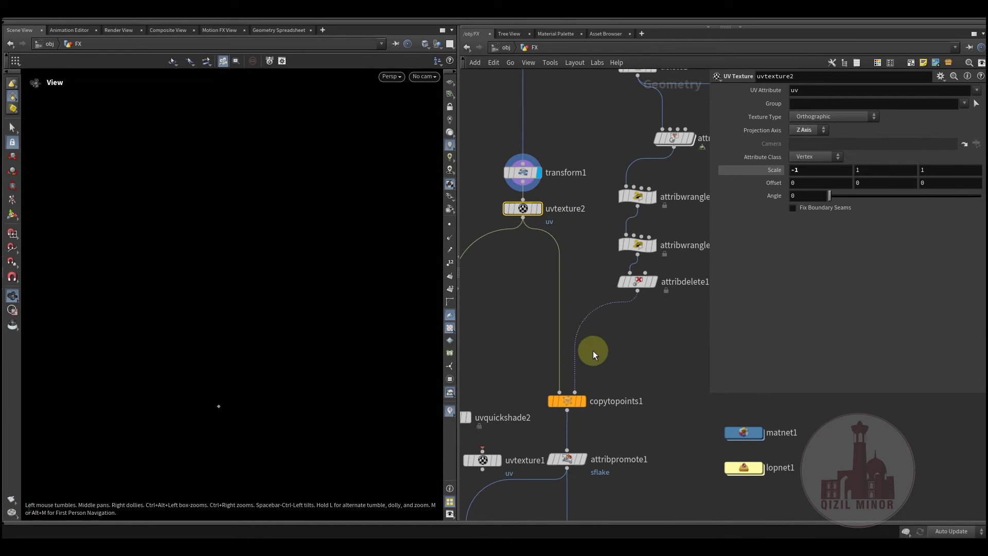
middle_drag(600, 365, 597, 275)
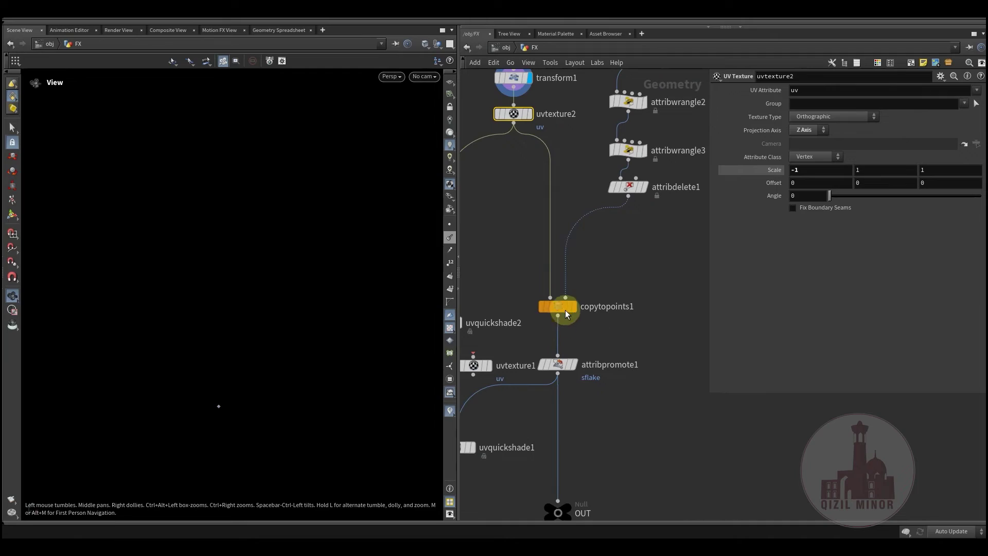
click(573, 307)
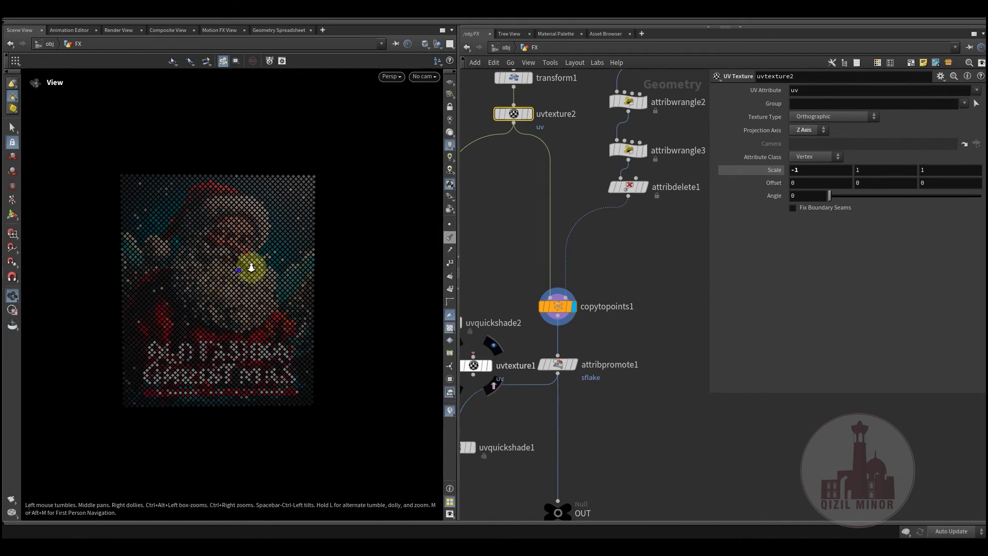
scroll(250, 268, up, 5)
scroll(383, 239, up, 3)
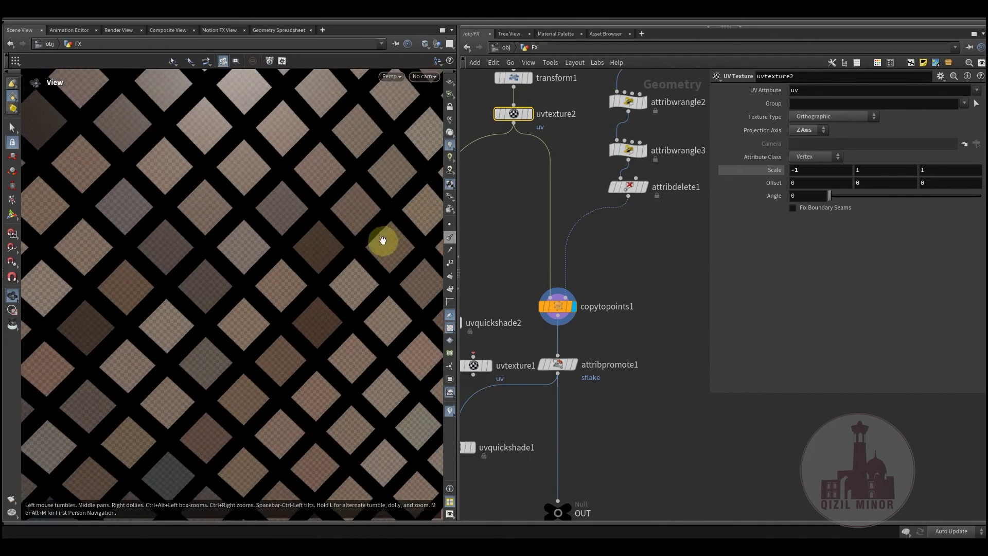
scroll(314, 255, up, 2)
scroll(336, 281, down, 3)
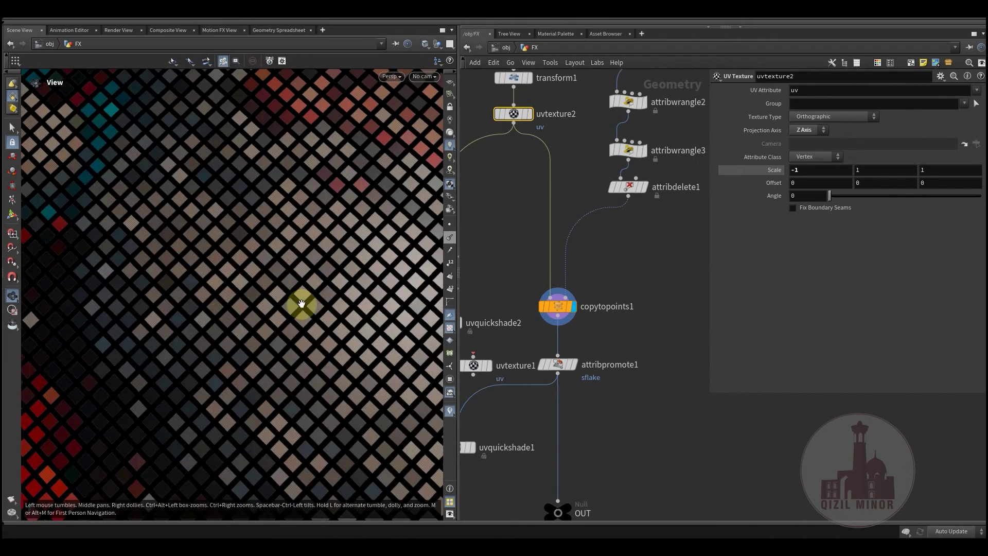
scroll(301, 301, down, 3)
scroll(226, 330, down, 3)
scroll(226, 329, down, 2)
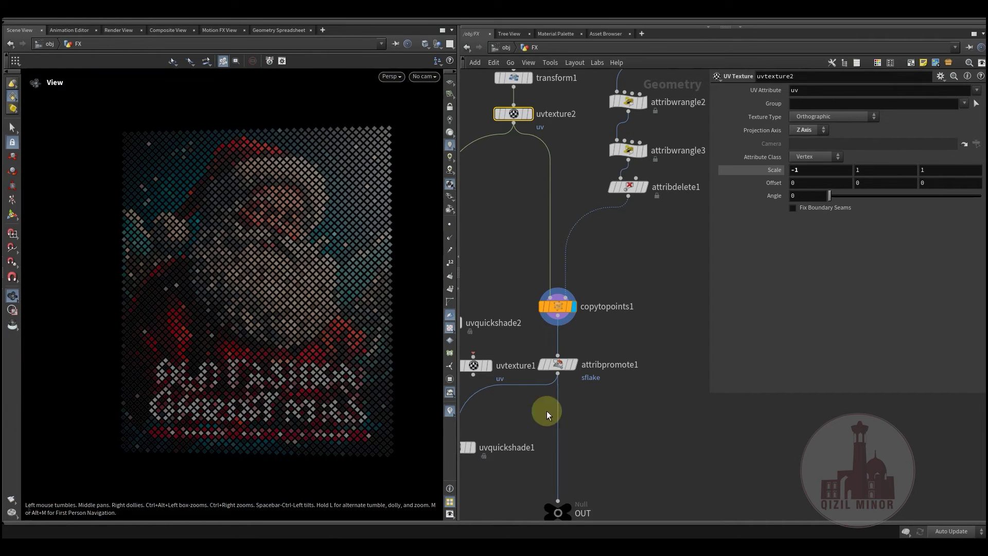
middle_drag(587, 374, 593, 304)
click(587, 294)
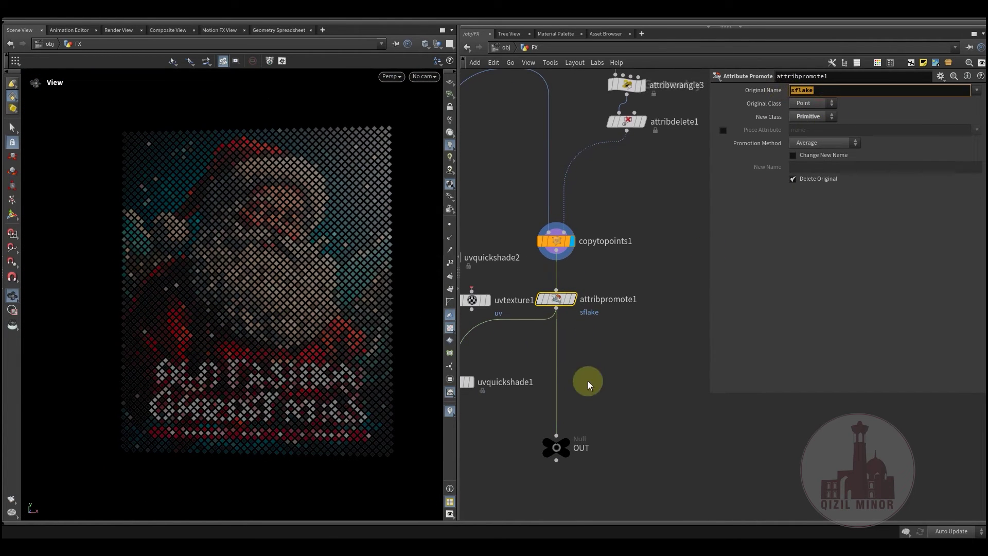
middle_drag(564, 446, 605, 373)
scroll(599, 379, down, 2)
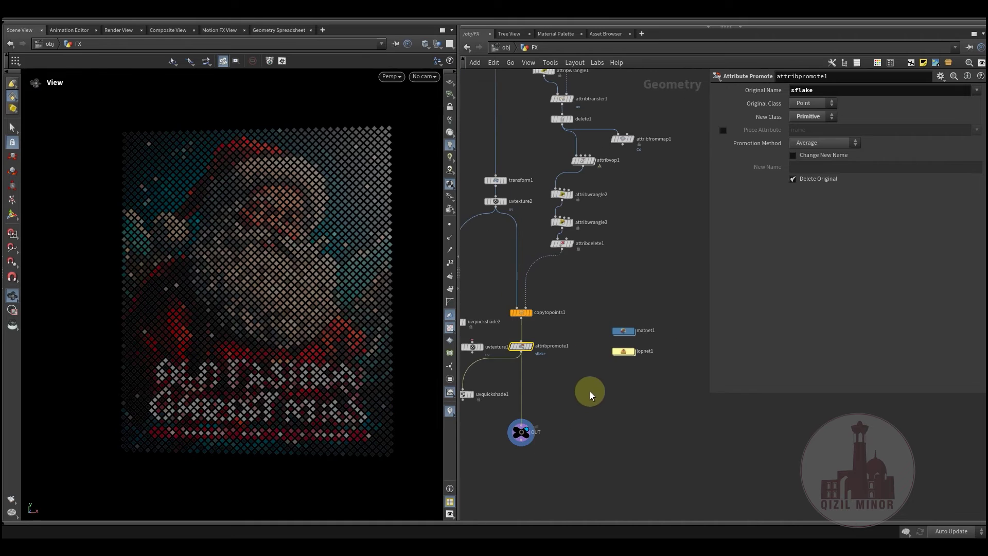
scroll(590, 391, down, 2)
scroll(541, 398, up, 3)
double_click(609, 295)
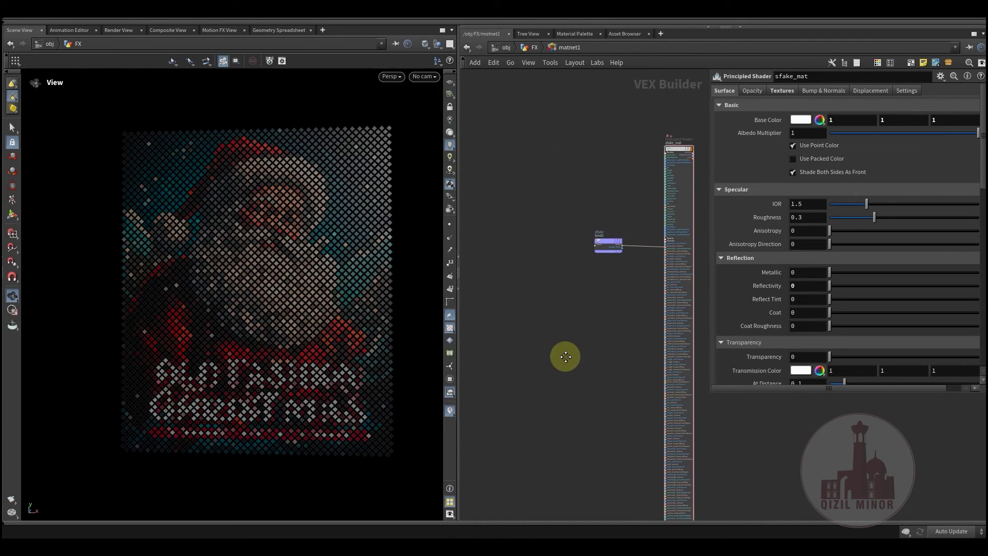
drag(511, 302, 575, 374)
middle_drag(575, 374, 540, 410)
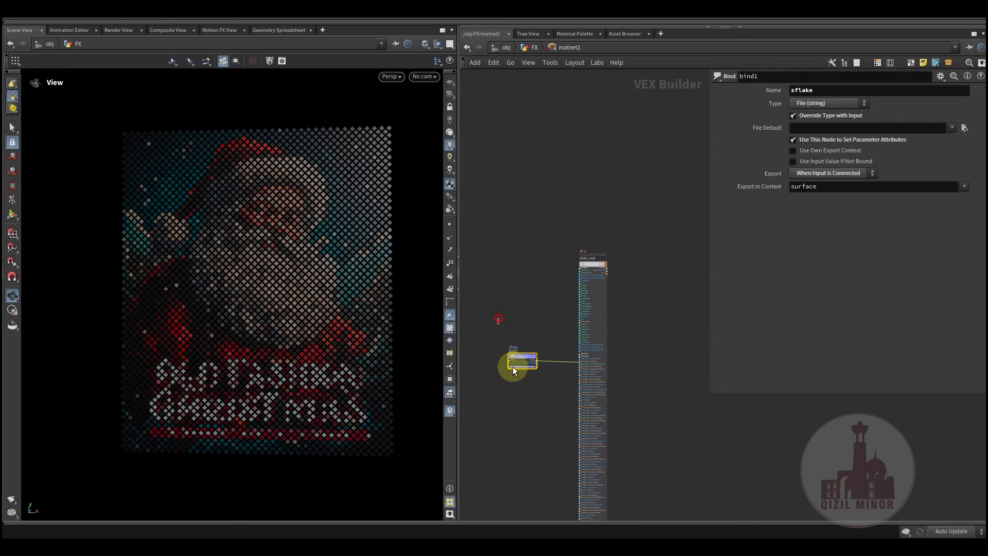
scroll(540, 413, up, 2)
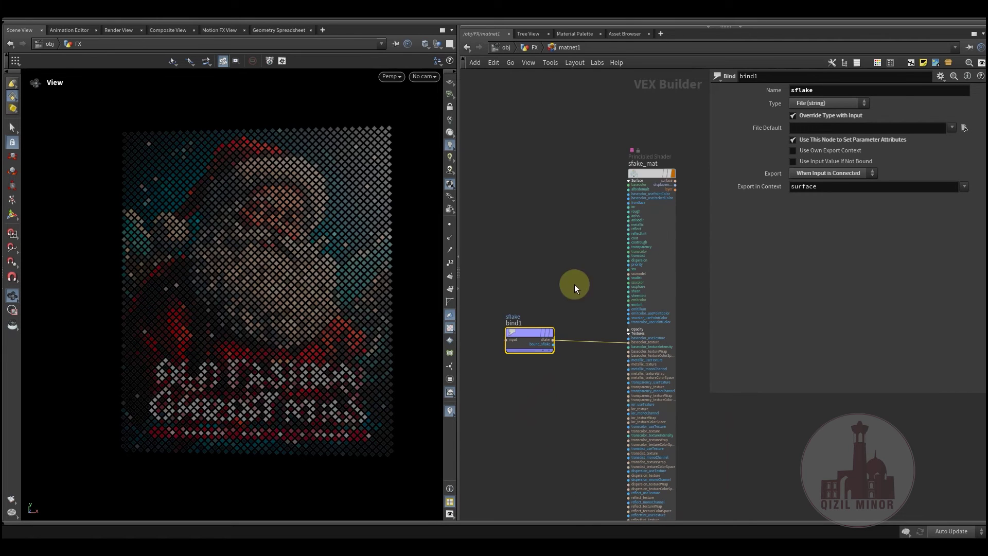
click(646, 174)
click(525, 332)
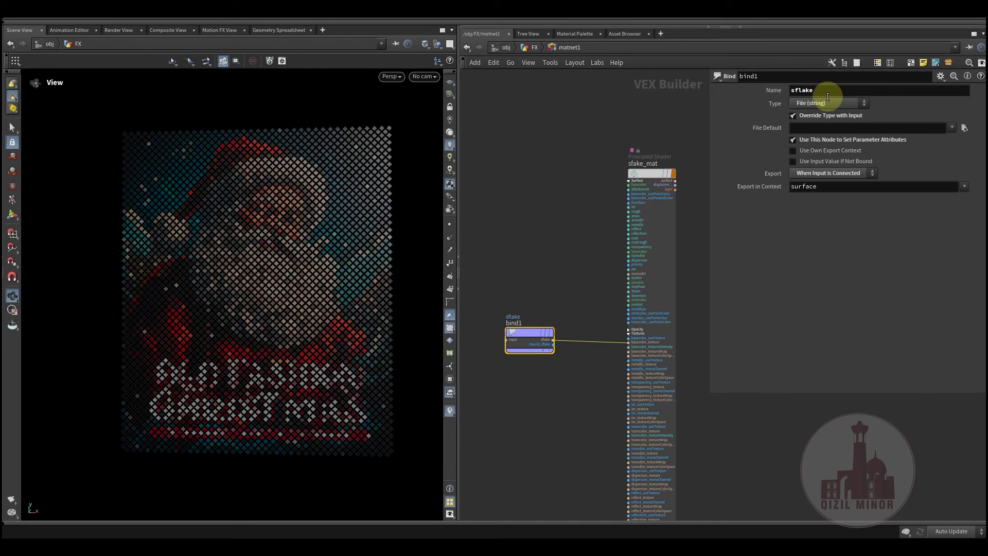
click(517, 205)
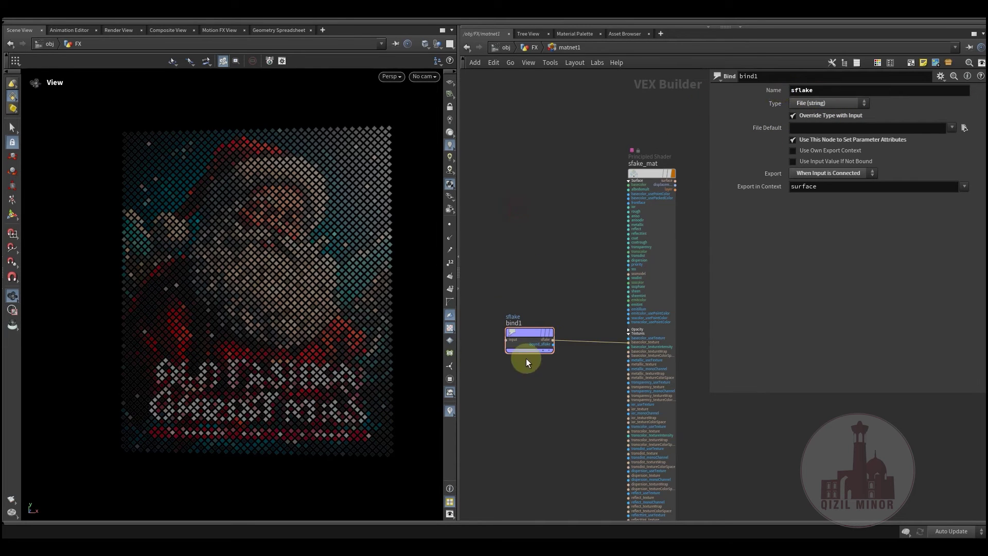
scroll(615, 372, up, 3)
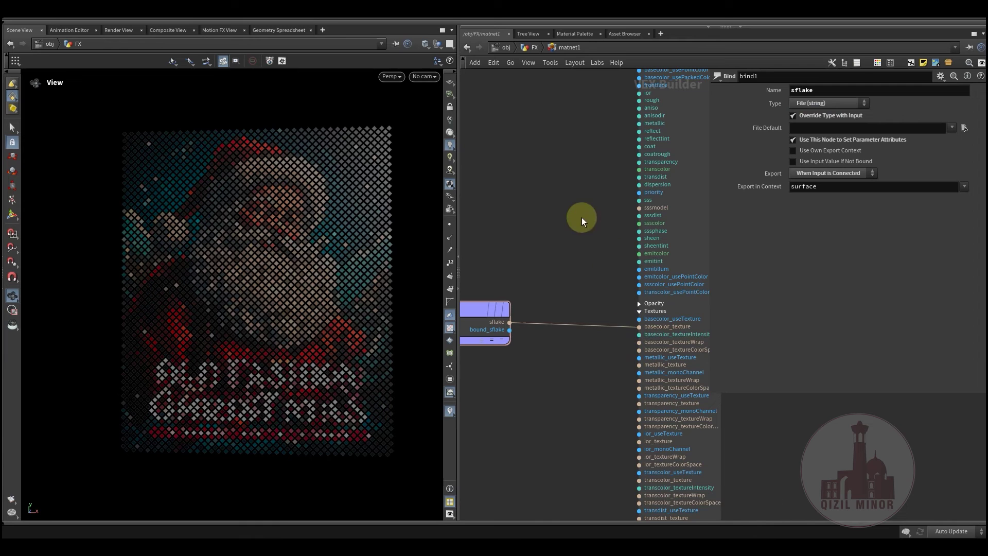
click(528, 47)
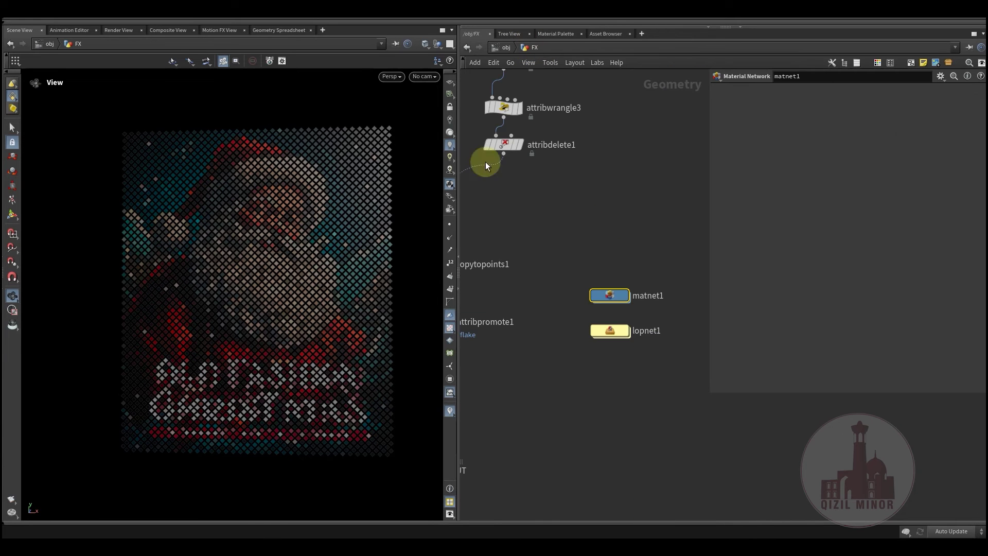
Enter lopnet1 and check sopimport1's SOP Path for the imported geometry
double_click(618, 317)
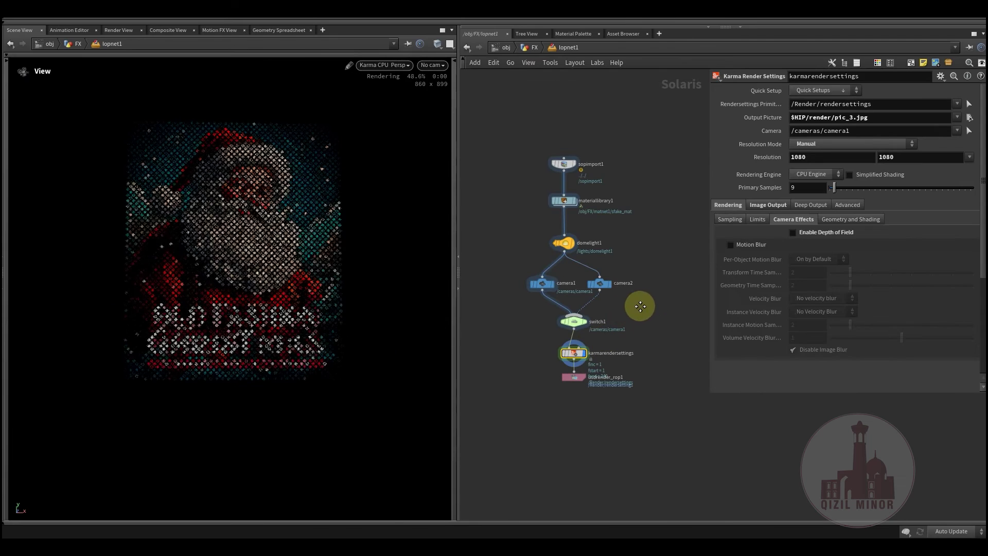
click(548, 181)
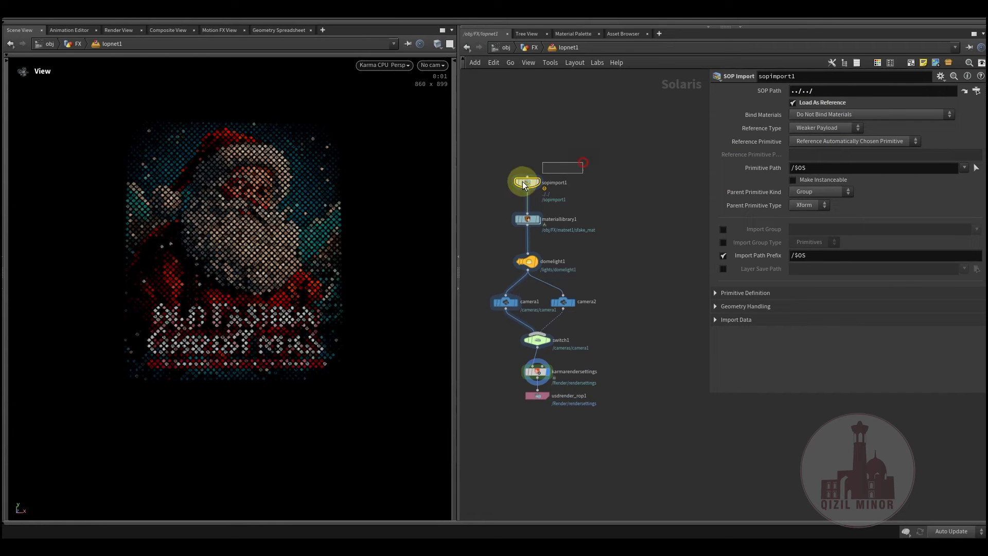
click(819, 91)
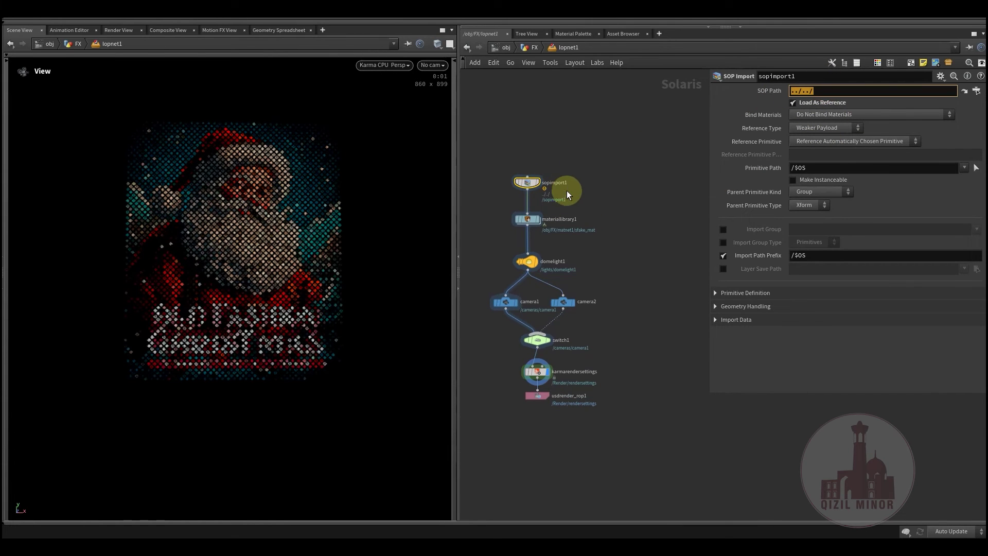
Orbit the Karma render view, then look through /cameras/camera1
drag(192, 156, 235, 247)
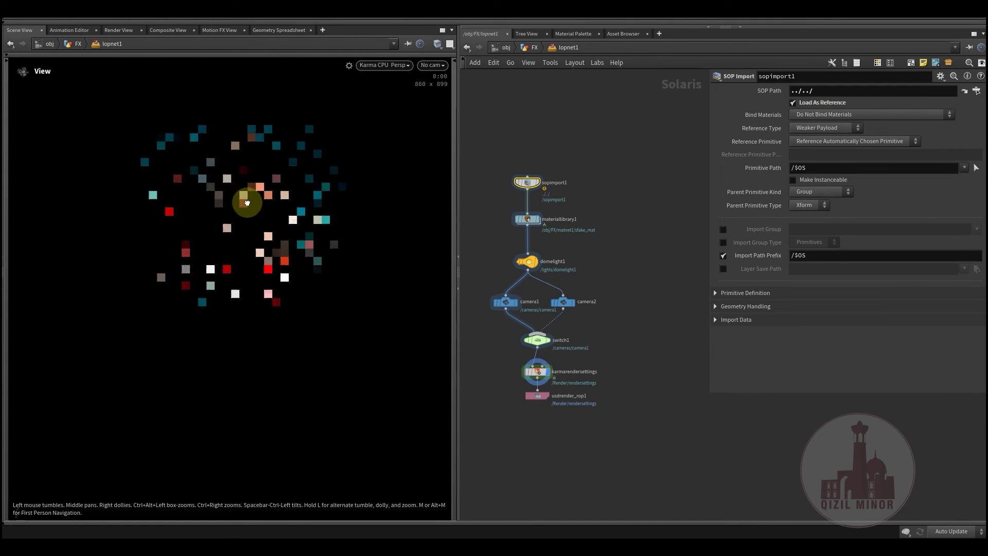
drag(245, 203, 285, 268)
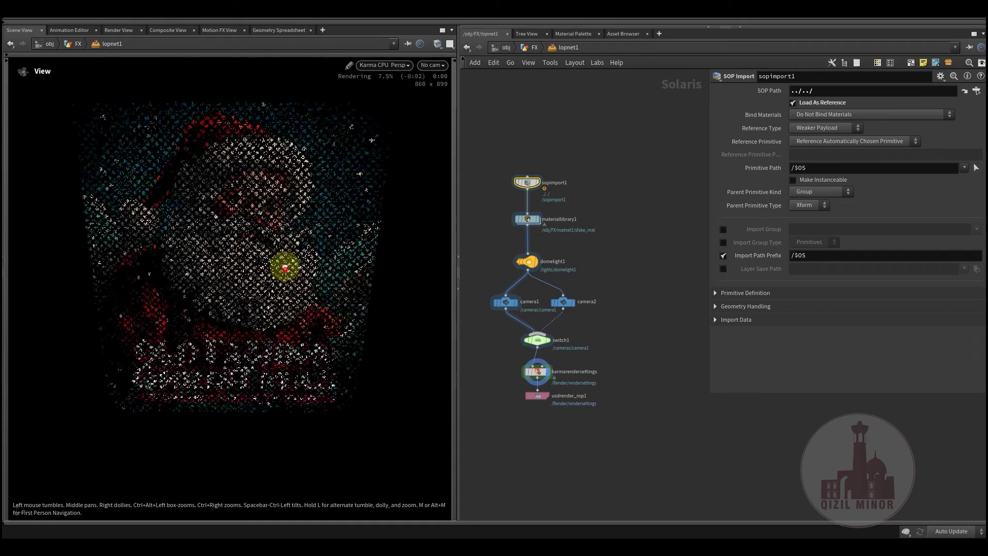
click(433, 66)
click(454, 87)
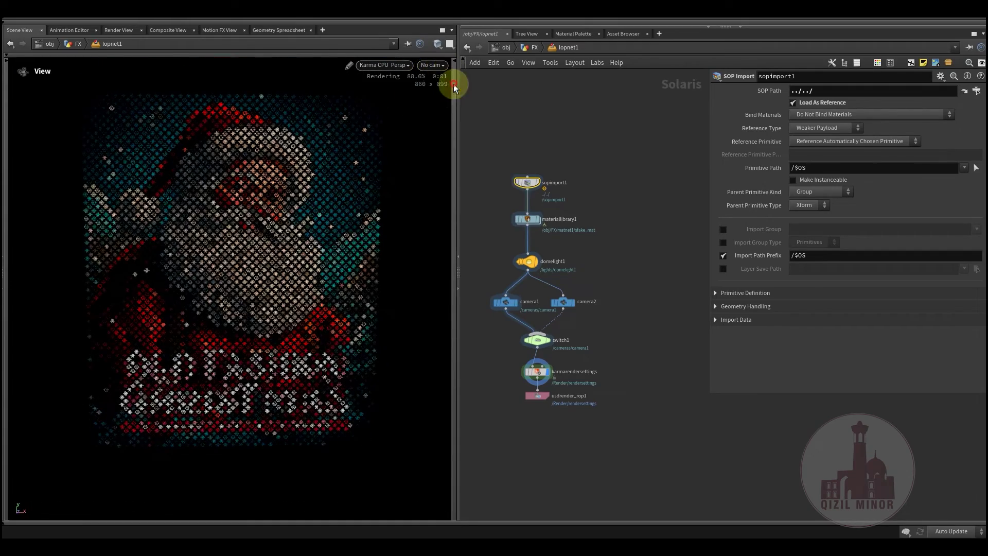
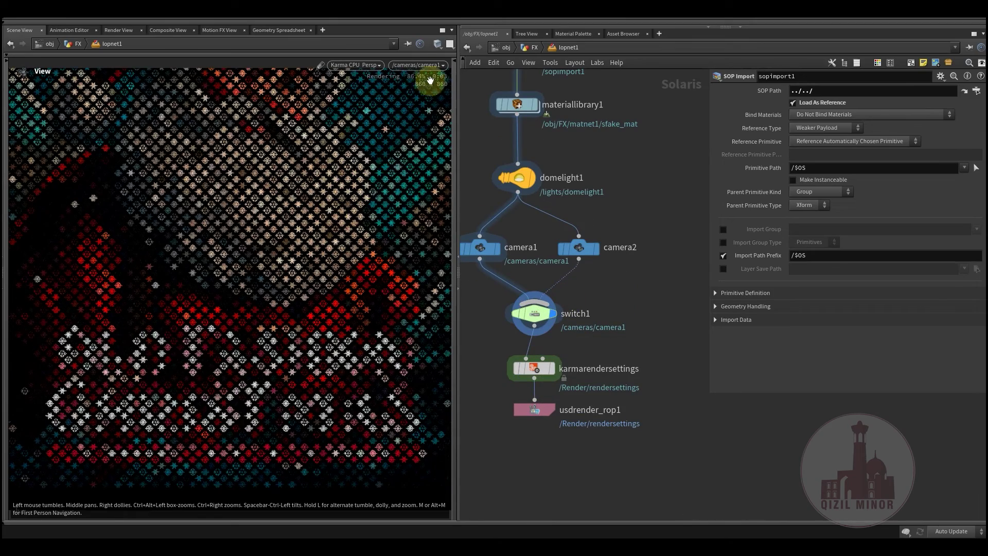
scroll(627, 293, up, 5)
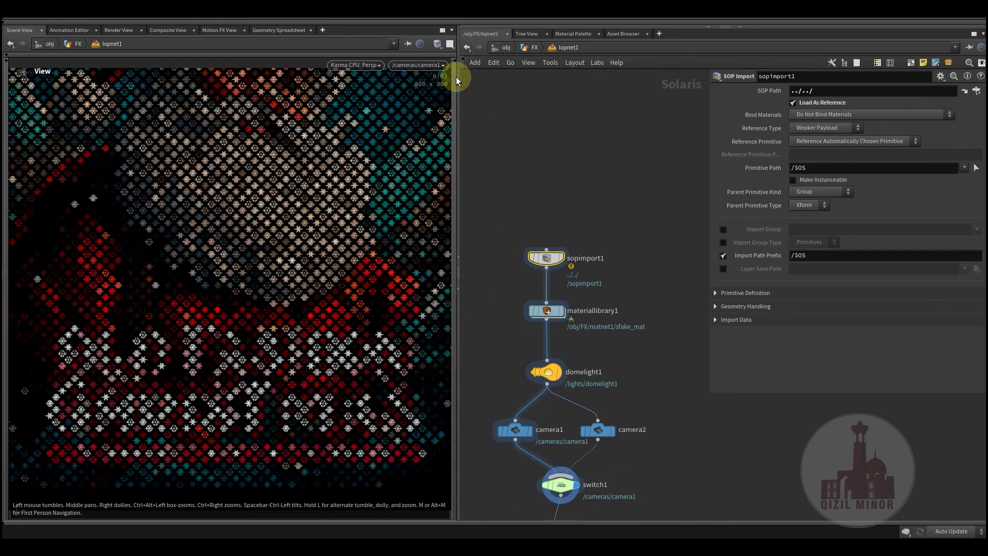
Lock the viewport to camera1 and frame the Santa star mosaic centred in the render
click(455, 123)
click(451, 95)
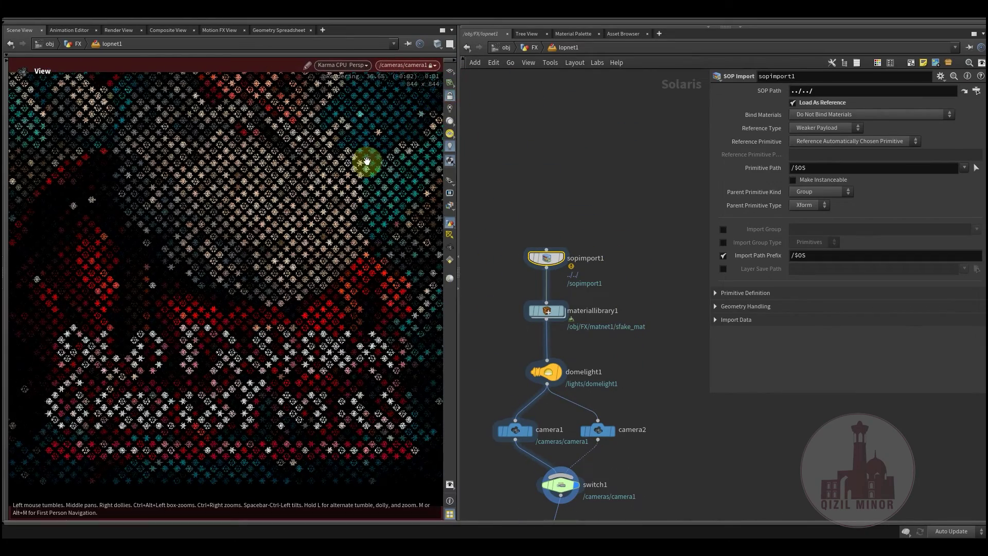
middle_drag(331, 165, 305, 213)
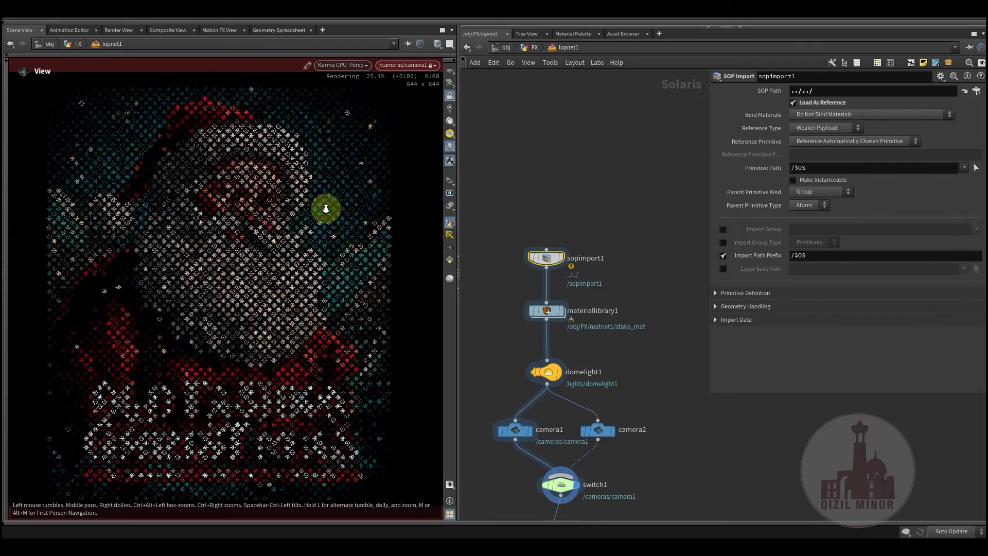
mouse_move(323, 208)
middle_down()
mouse_move(335, 208)
mouse_move(316, 213)
middle_up()
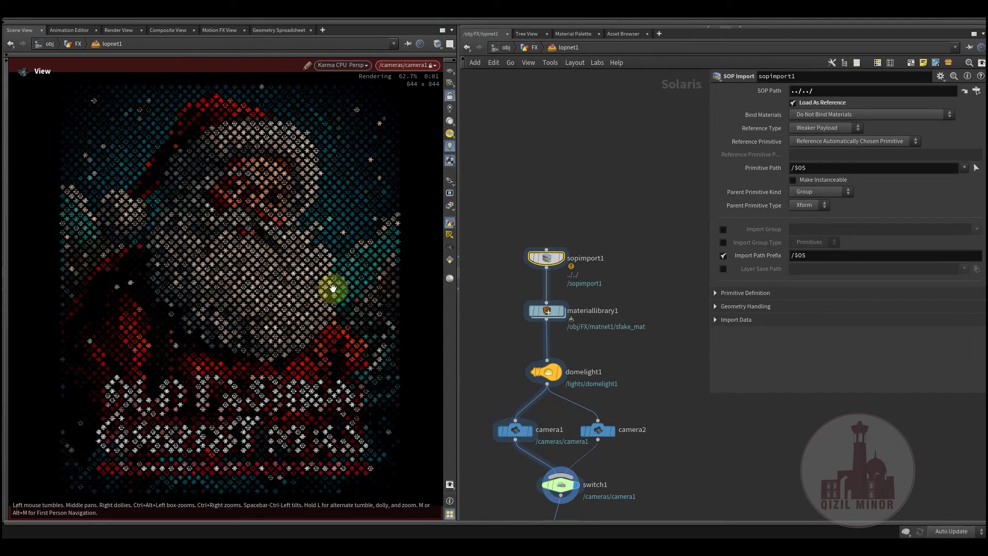
scroll(614, 227, down, 1)
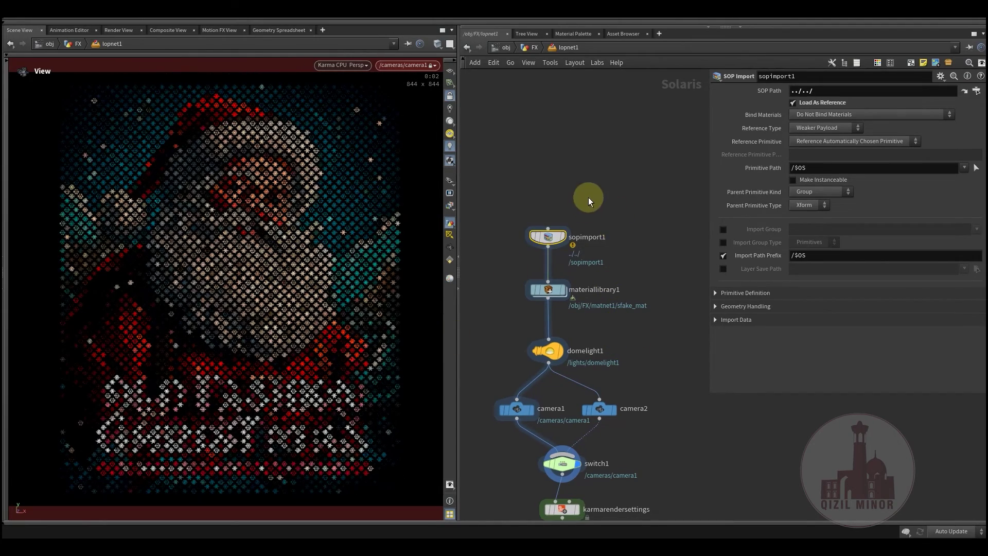
scroll(630, 193, down, 3)
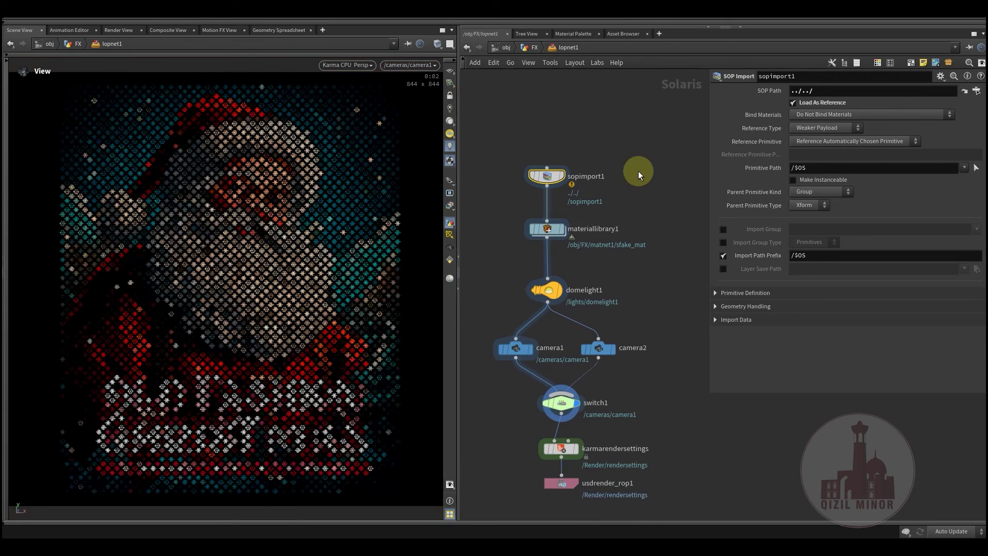
Select materiallibrary1 and inspect its Material VOP and Material Path expression
click(547, 219)
middle_drag(657, 232, 655, 230)
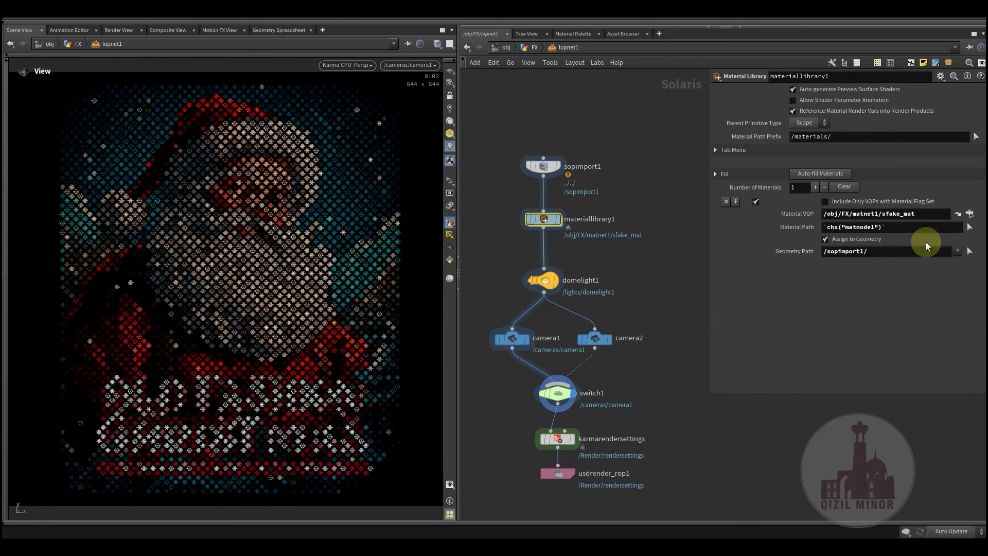
drag(920, 213, 804, 206)
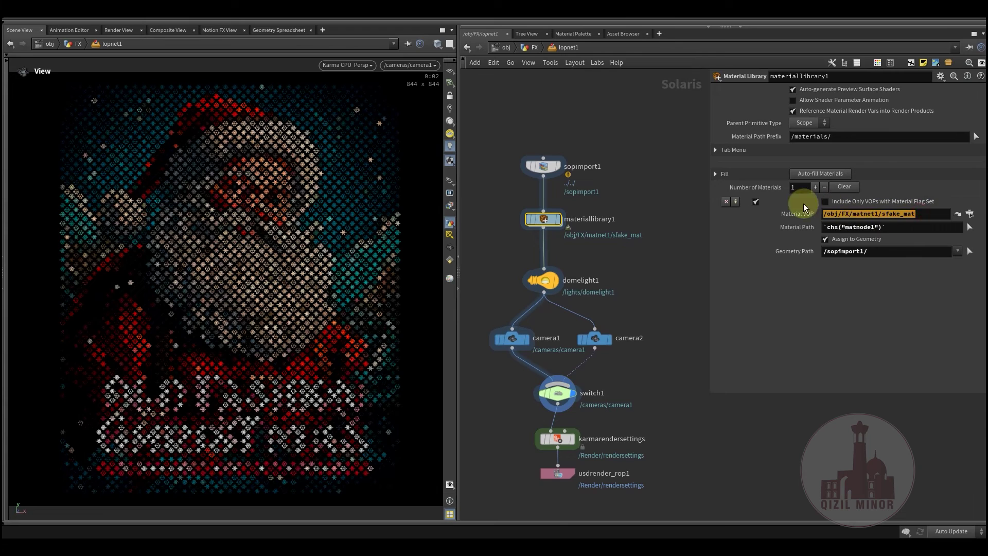
click(901, 228)
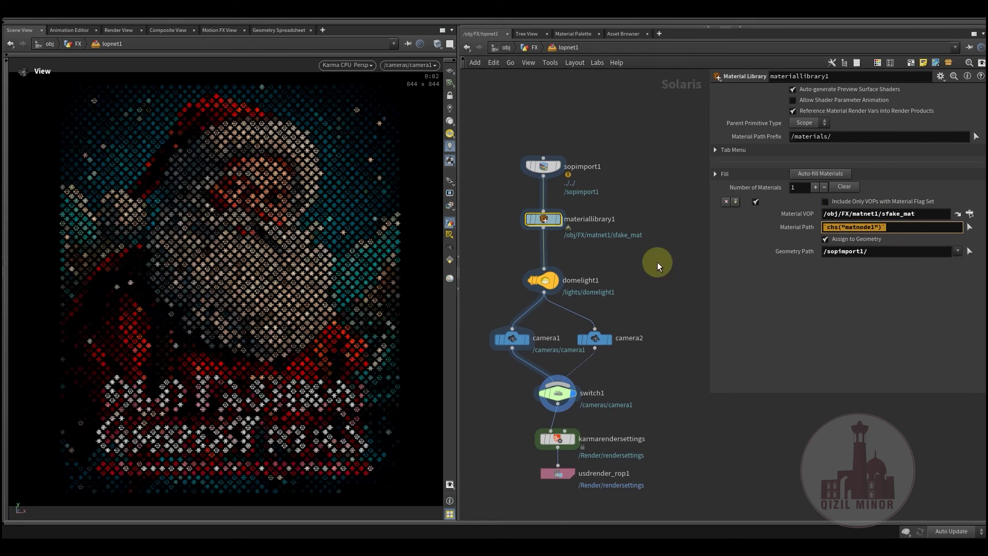
click(679, 267)
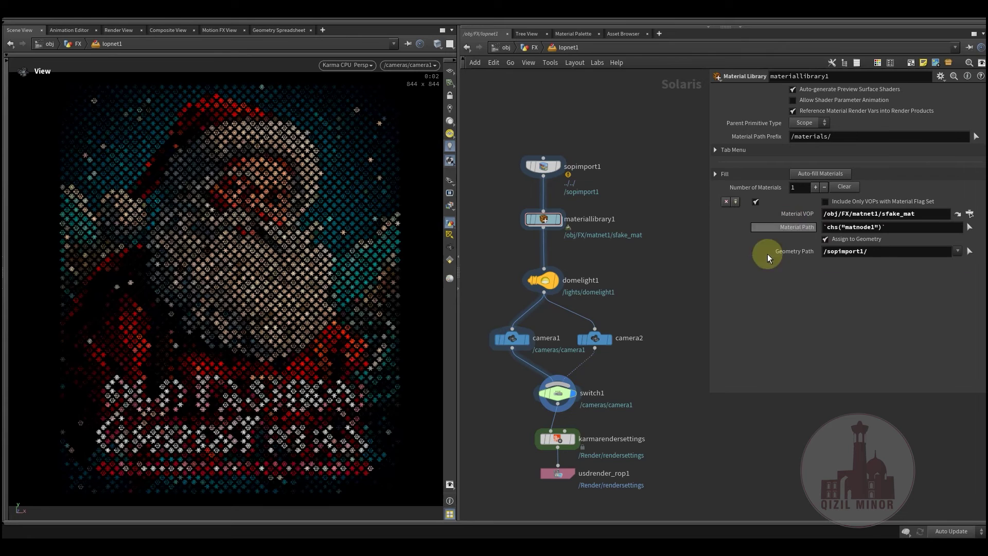
Check the Geometry Path pointing to sopimport1 and pan the network view
drag(879, 251, 816, 250)
mouse_move(606, 261)
middle_down()
mouse_move(607, 224)
mouse_move(655, 185)
middle_up()
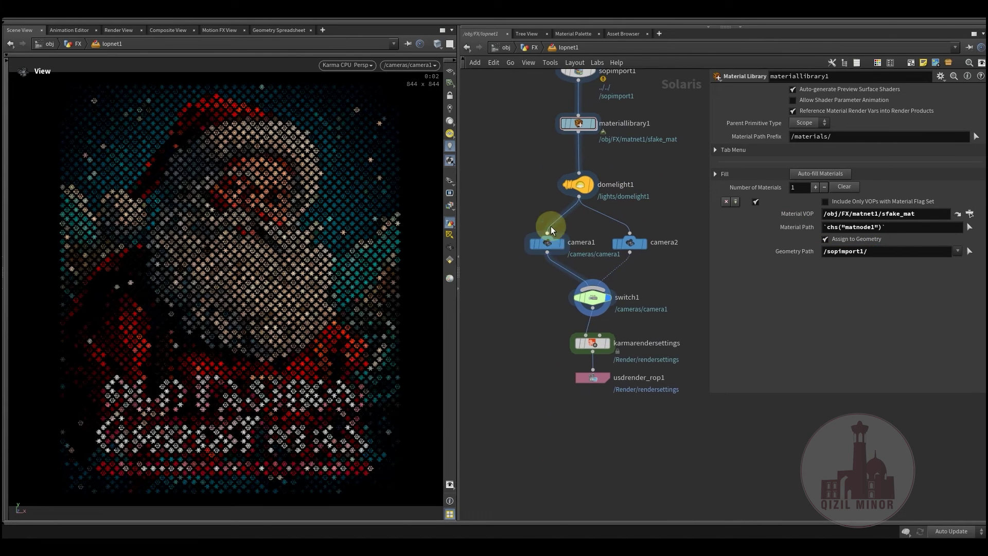
middle_drag(622, 286, 611, 303)
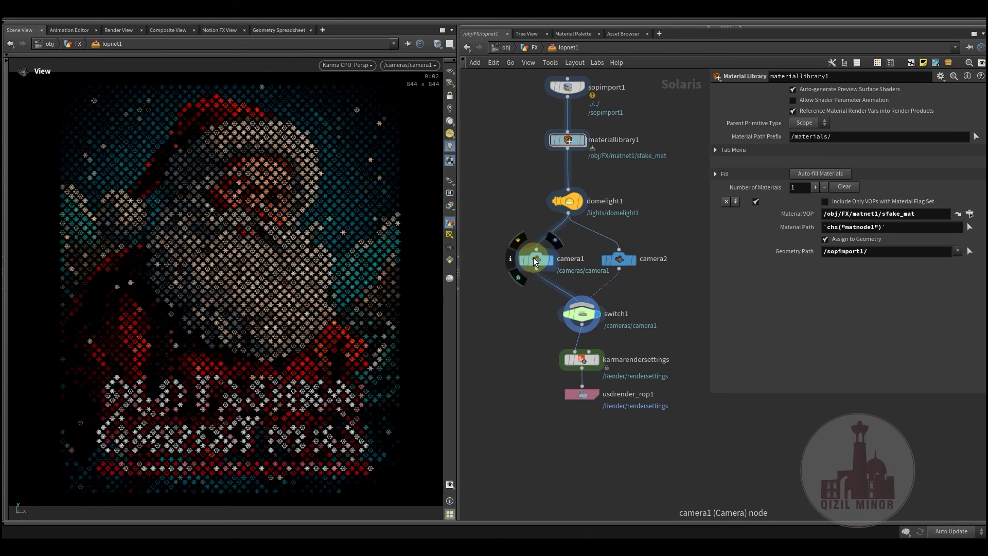
middle_drag(657, 284, 656, 243)
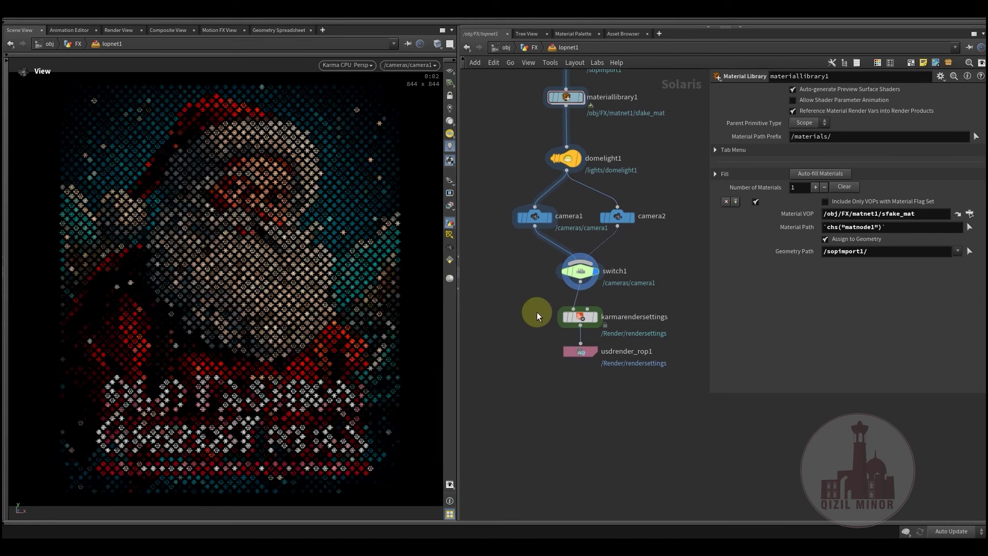
Show the karmarendersettings parameters and tumble the viewport off camera1 into a free view
click(582, 322)
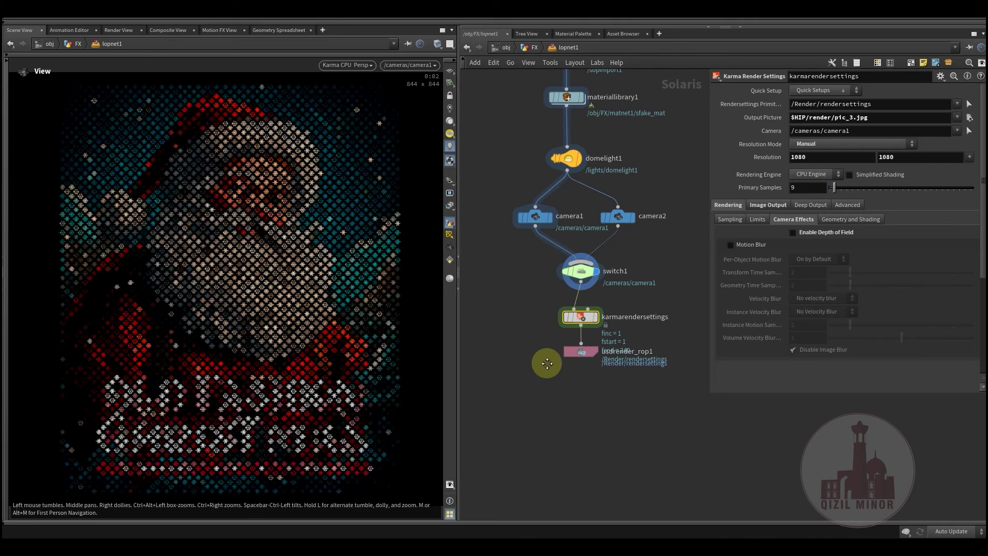
scroll(540, 456, down, 3)
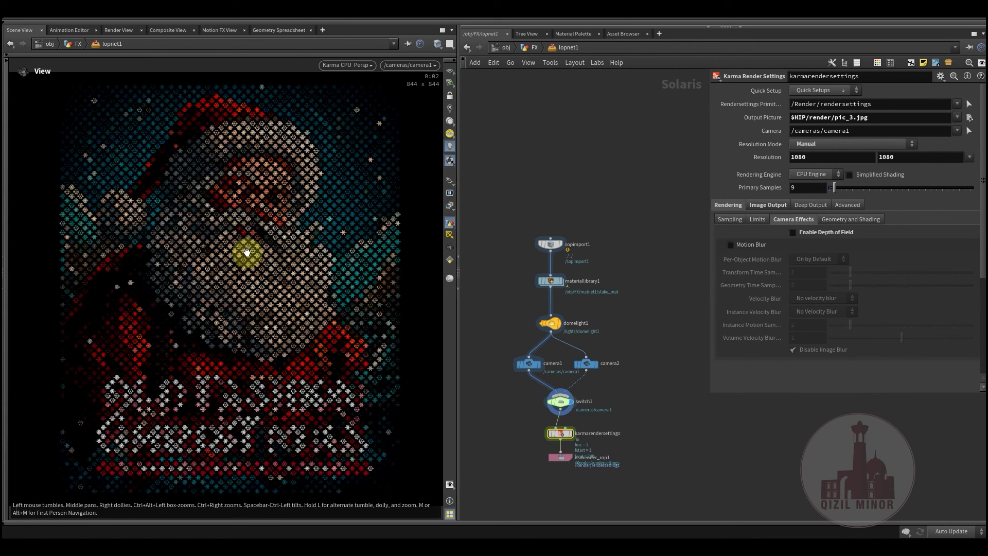
mouse_move(216, 287)
mouse_down()
mouse_move(342, 258)
mouse_move(247, 268)
mouse_move(255, 276)
mouse_move(200, 313)
mouse_move(285, 281)
mouse_move(236, 309)
mouse_move(294, 283)
mouse_move(188, 304)
mouse_move(320, 268)
mouse_move(262, 301)
mouse_move(254, 289)
mouse_move(260, 317)
mouse_move(281, 283)
mouse_move(299, 281)
mouse_move(190, 270)
mouse_move(278, 260)
mouse_move(288, 263)
mouse_move(256, 289)
mouse_move(239, 287)
mouse_move(294, 280)
mouse_up()
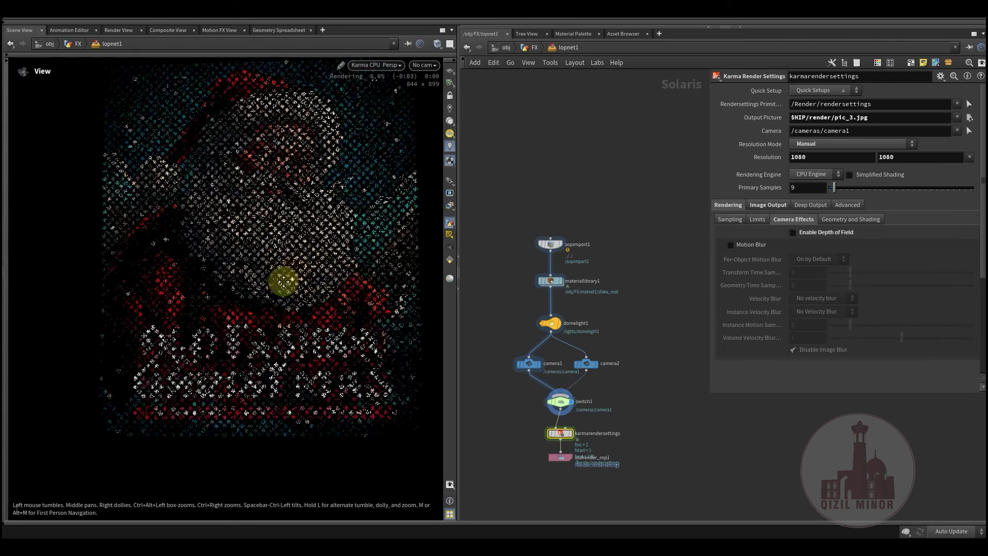
Look through /cameras/camera1 again from the viewport camera menu
click(419, 64)
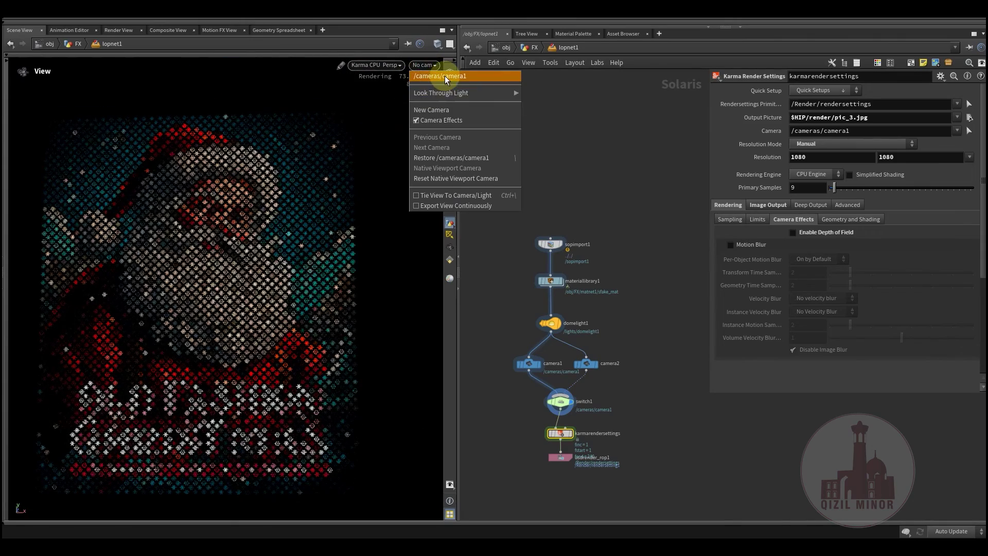
click(445, 76)
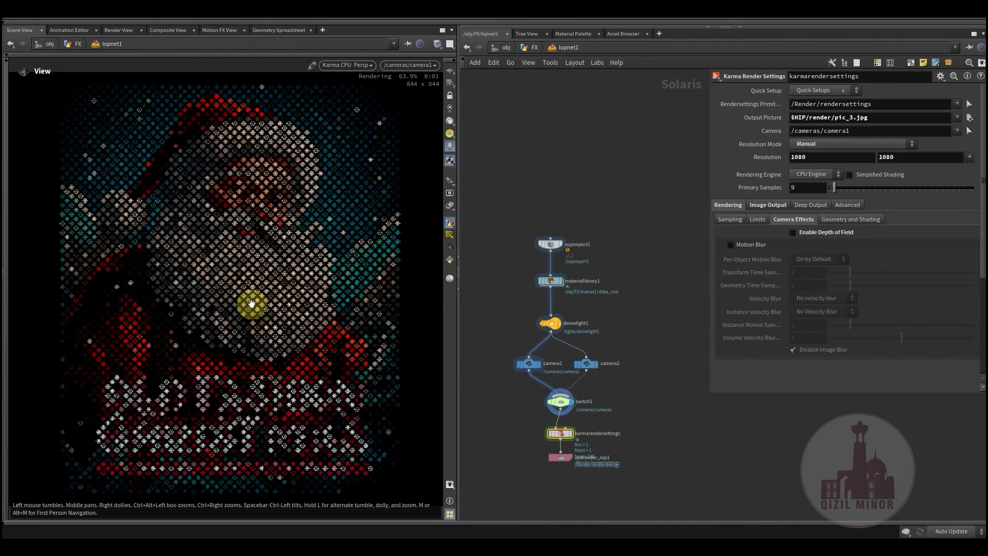